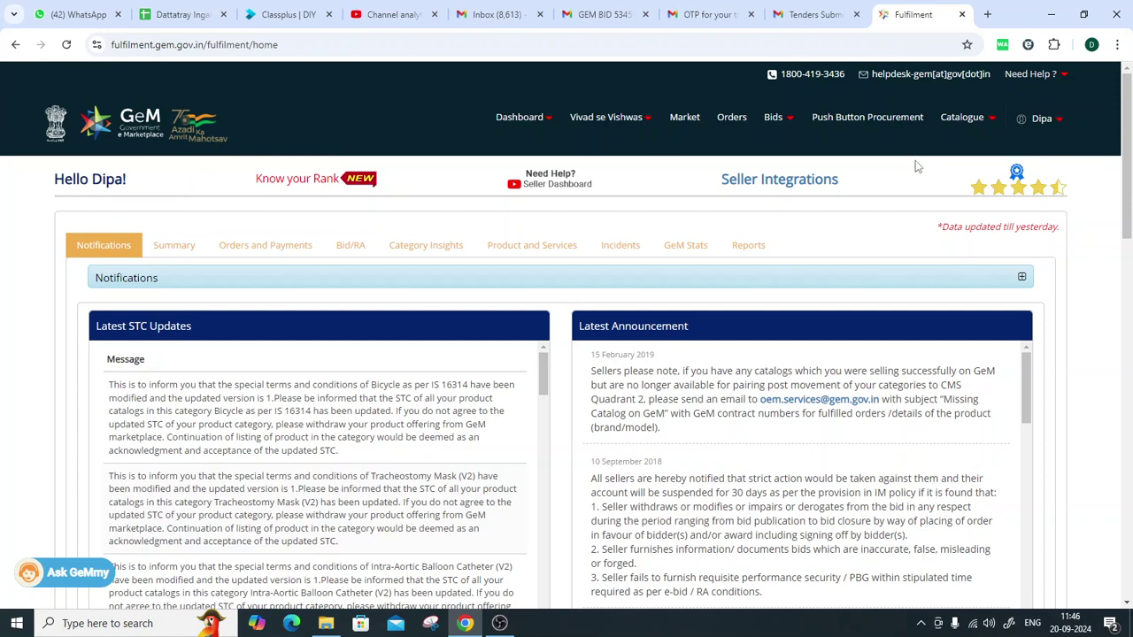
Open the list of bids and filter it to ongoing RAs available for participation
left_click(777, 129)
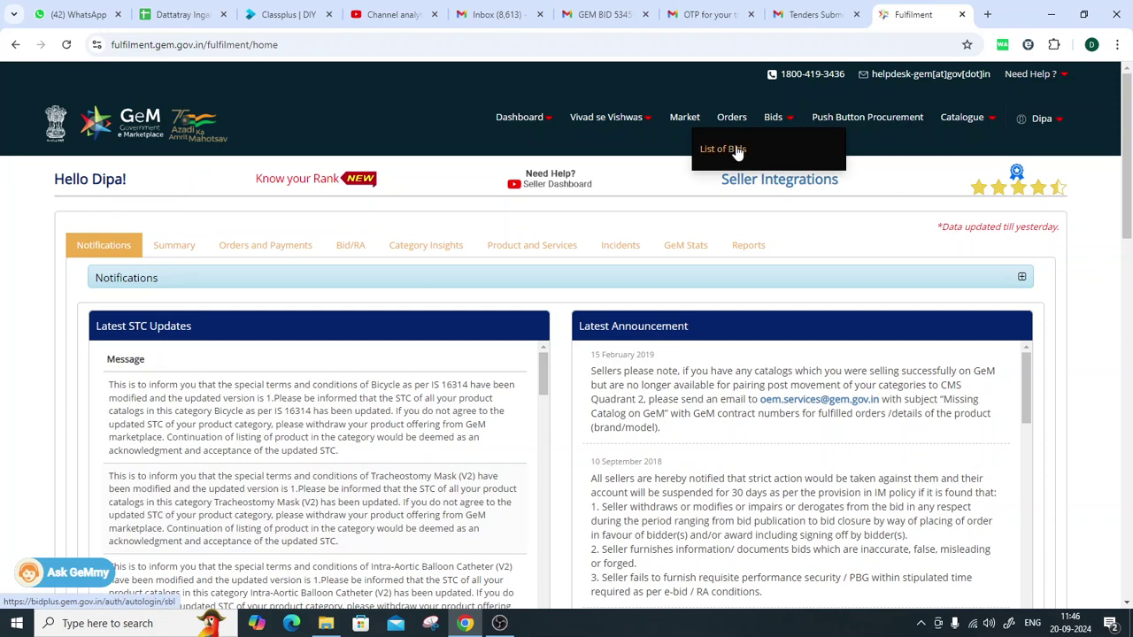
left_click(744, 151)
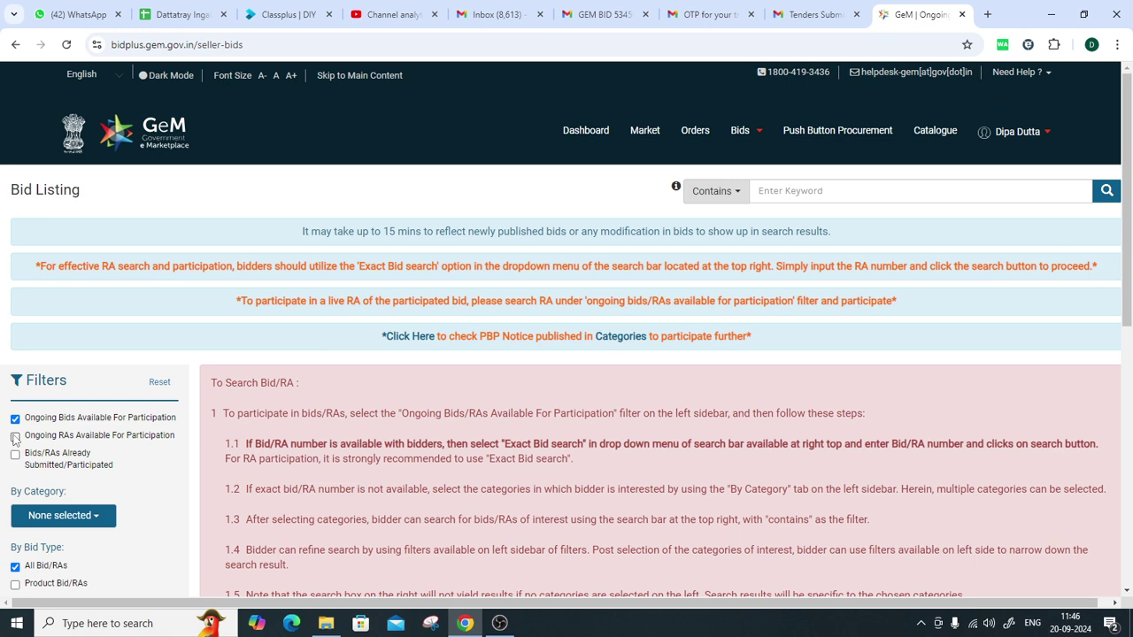
left_click(15, 436)
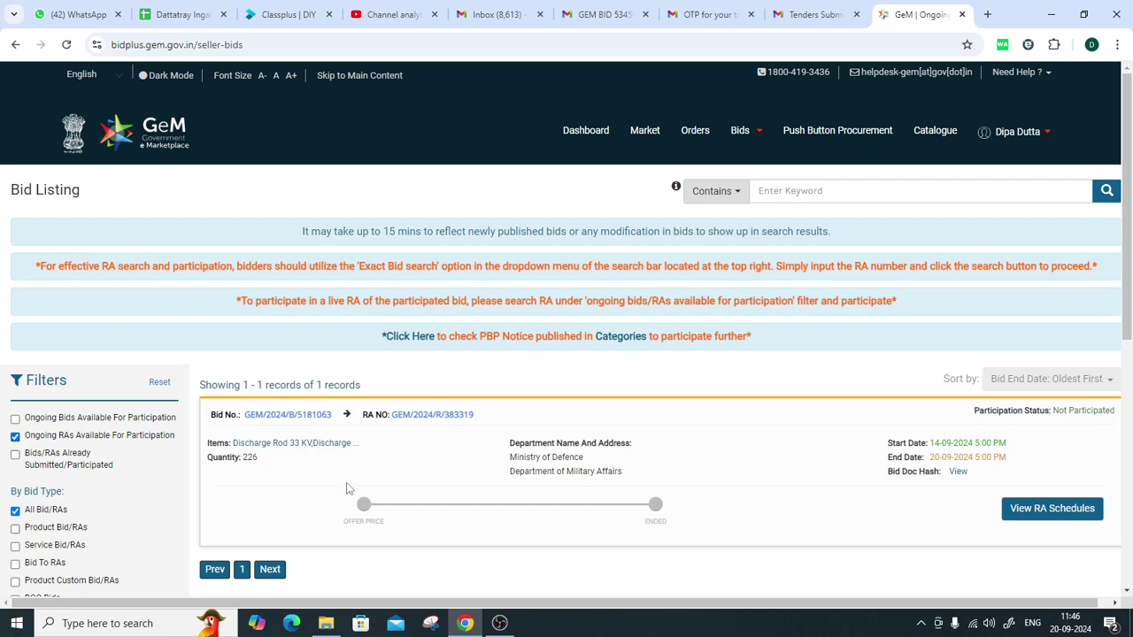
Check the bid number, RA number and end date of the listed discharge rod RA
mouse_move(499, 414)
left_mouse_down()
mouse_move(405, 416)
mouse_move(478, 416)
left_mouse_up()
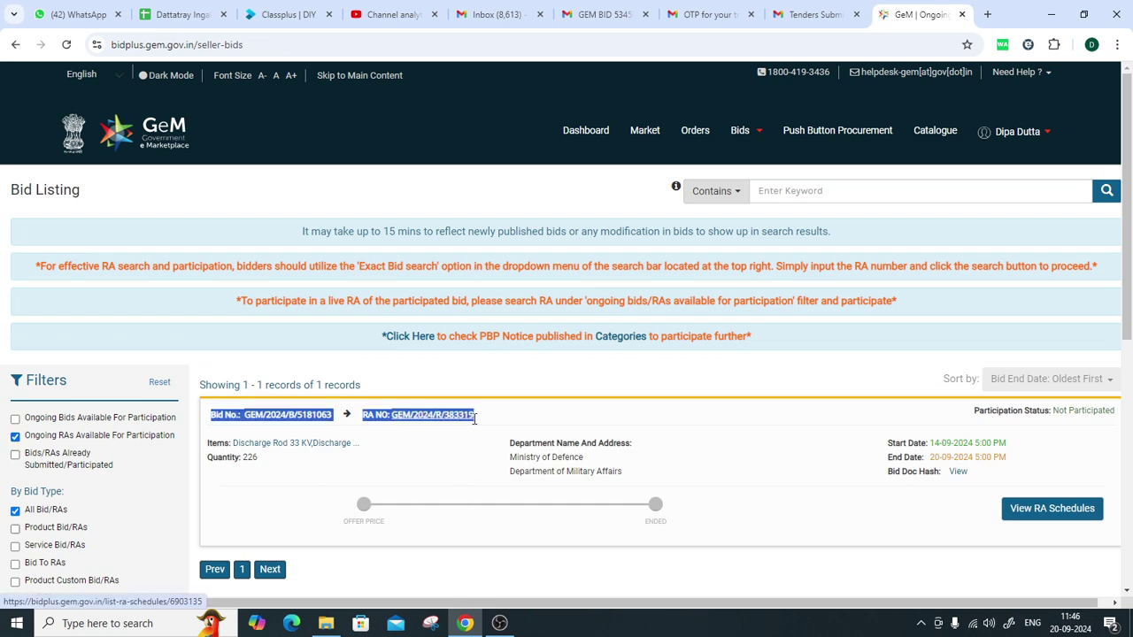
left_click(595, 432)
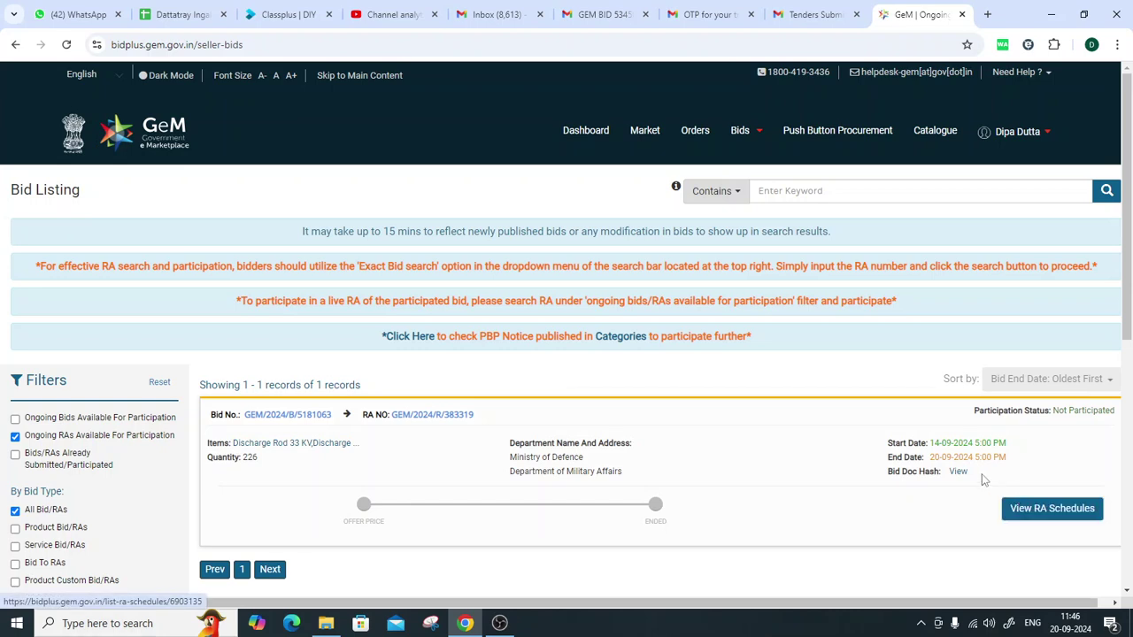
left_click_drag(929, 457, 1016, 464)
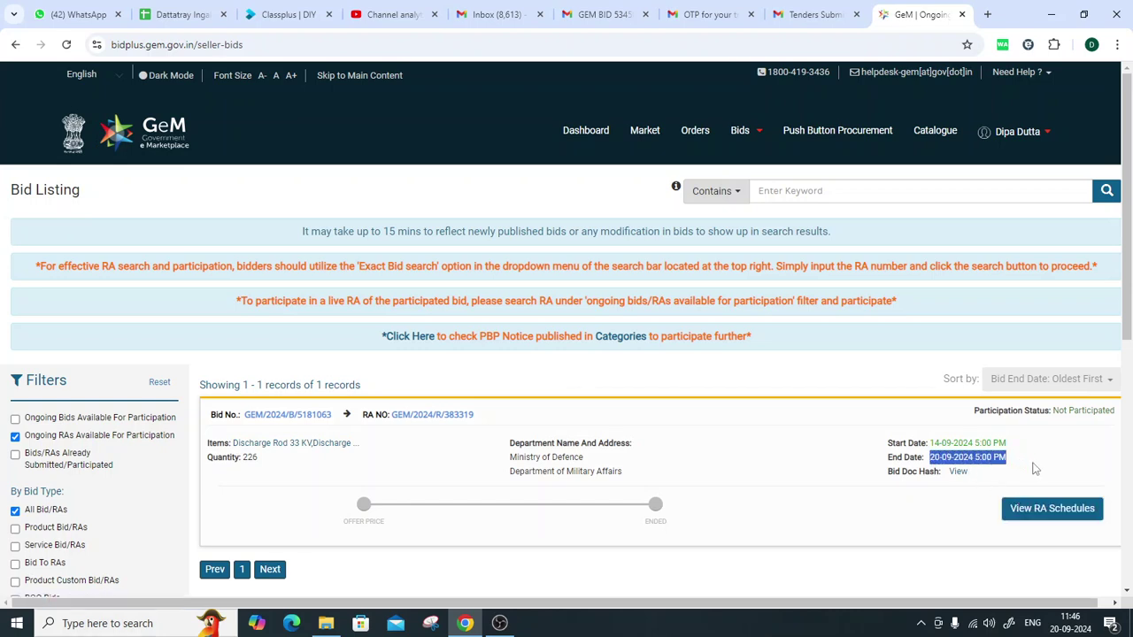
left_click(1035, 469)
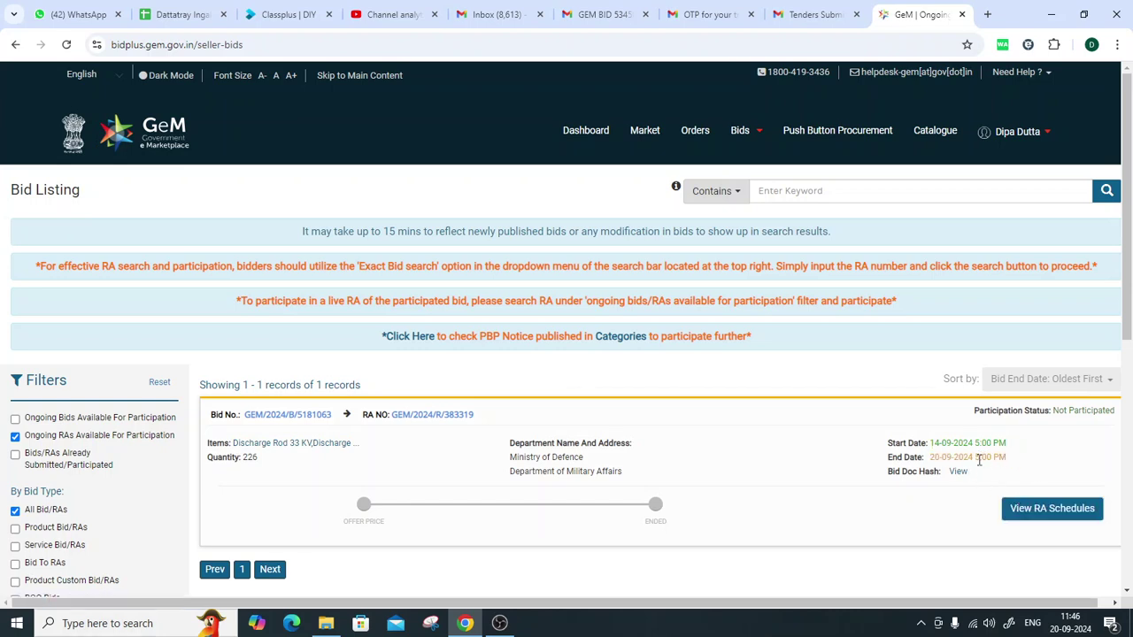
left_click_drag(974, 457, 1014, 470)
left_click(1017, 471)
Open the RA's schedules and start participating in Schedule 4
left_click(1053, 517)
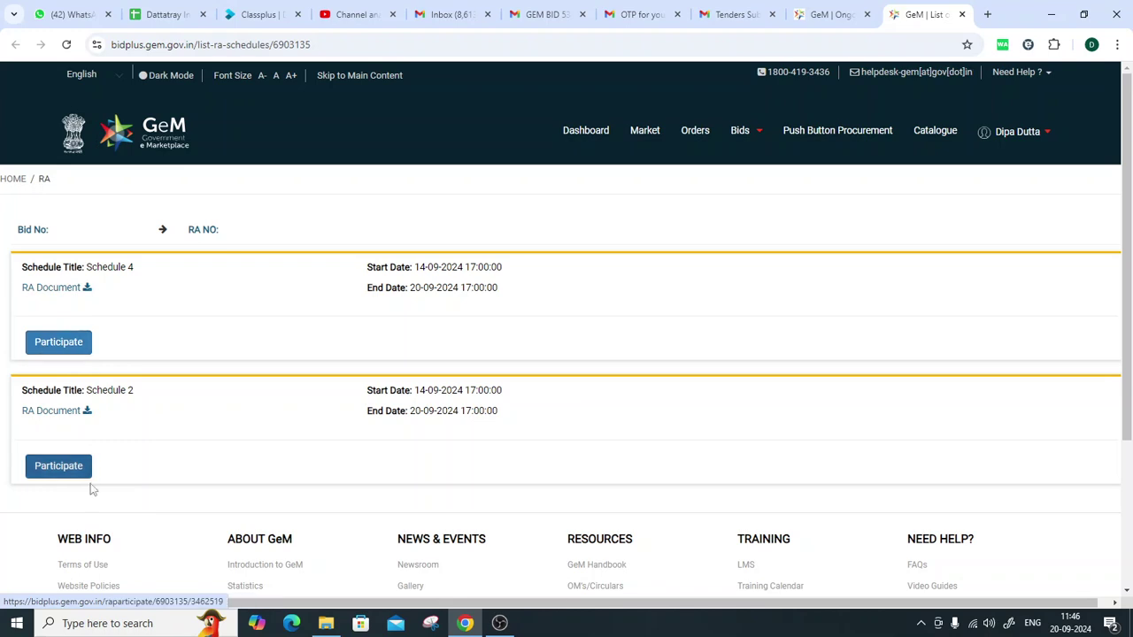
left_click(50, 348)
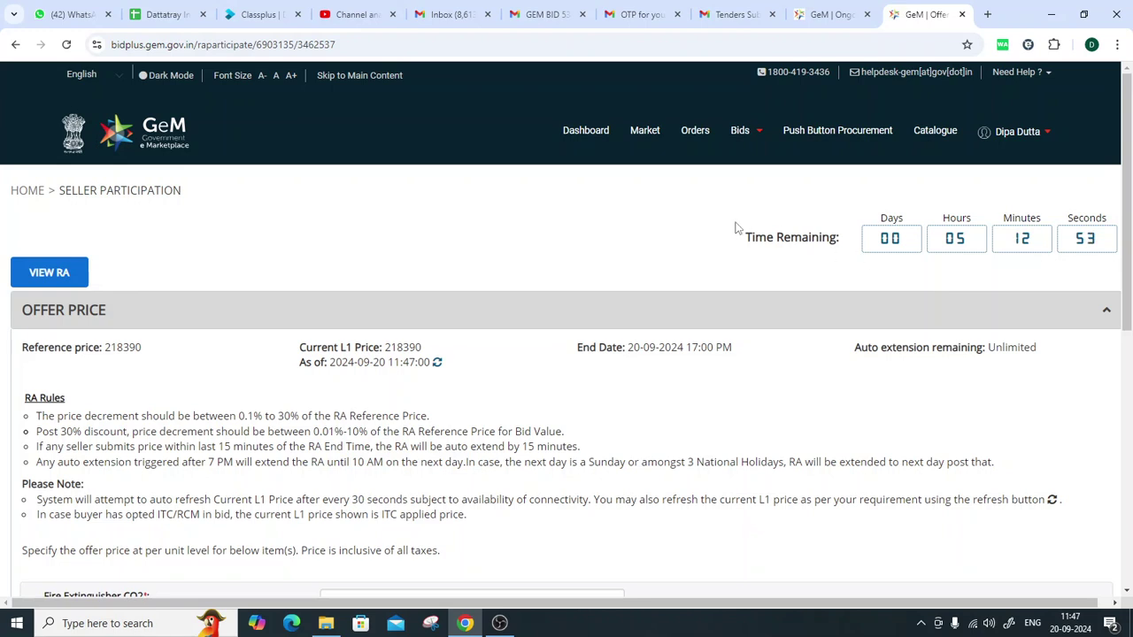
Check the time remaining for the reverse auction on the seller participation page
left_click_drag(740, 236, 845, 248)
double_click(945, 241)
left_click_drag(945, 242, 993, 248)
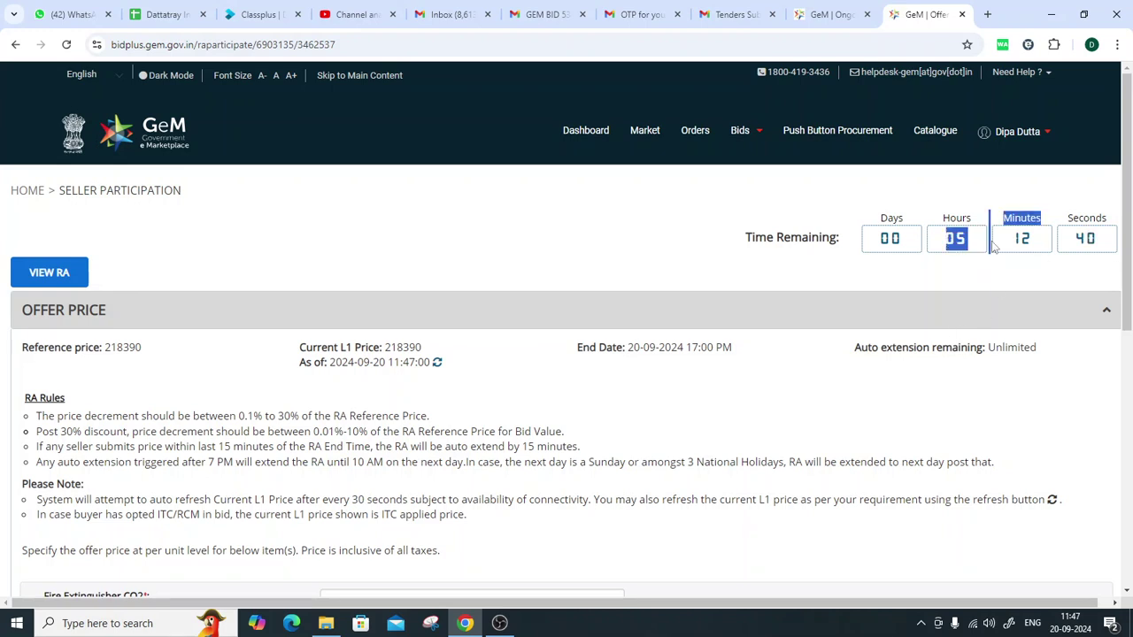
left_click(1019, 297)
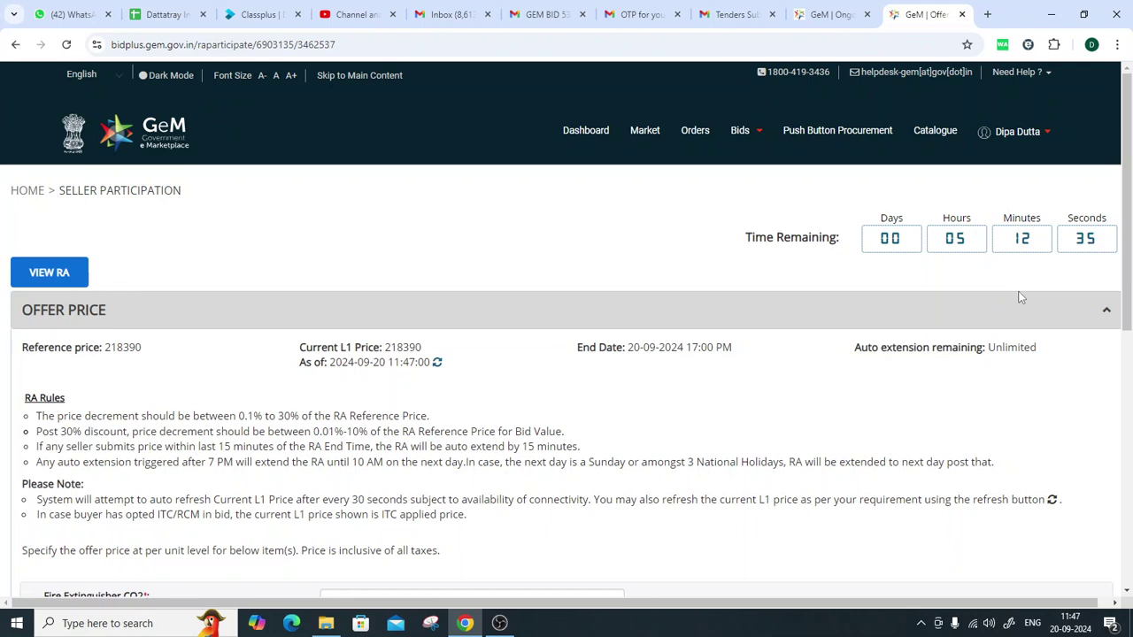
Compare the reference price with the current L1 price in the offer price section
scroll(298, 264, "down", 1)
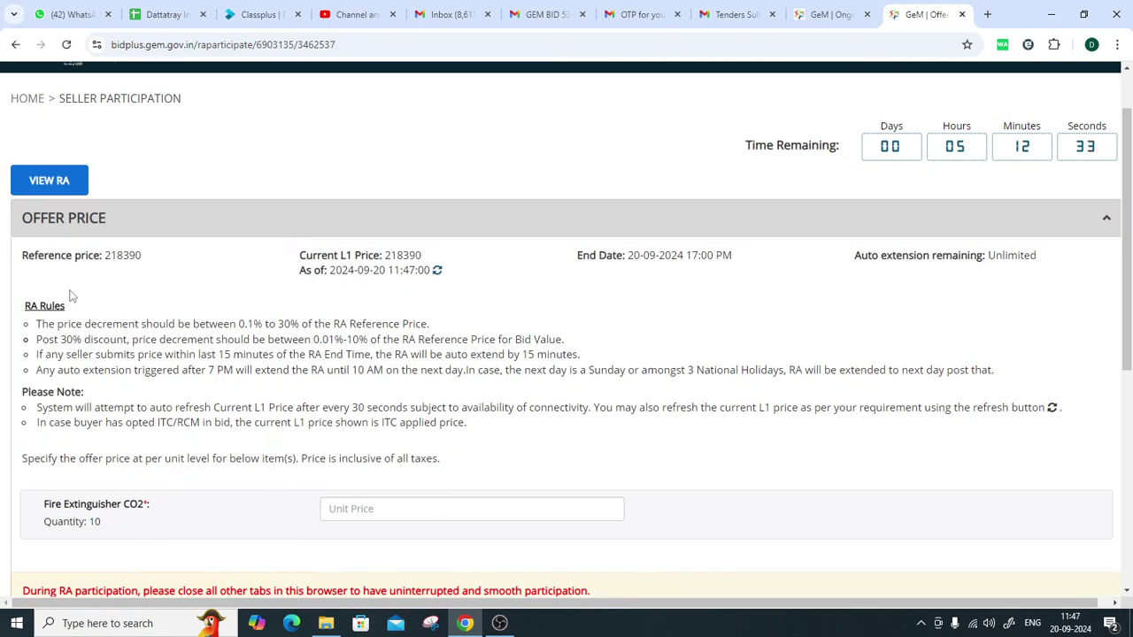
left_click_drag(22, 254, 152, 258)
left_click(104, 256)
double_click(104, 255)
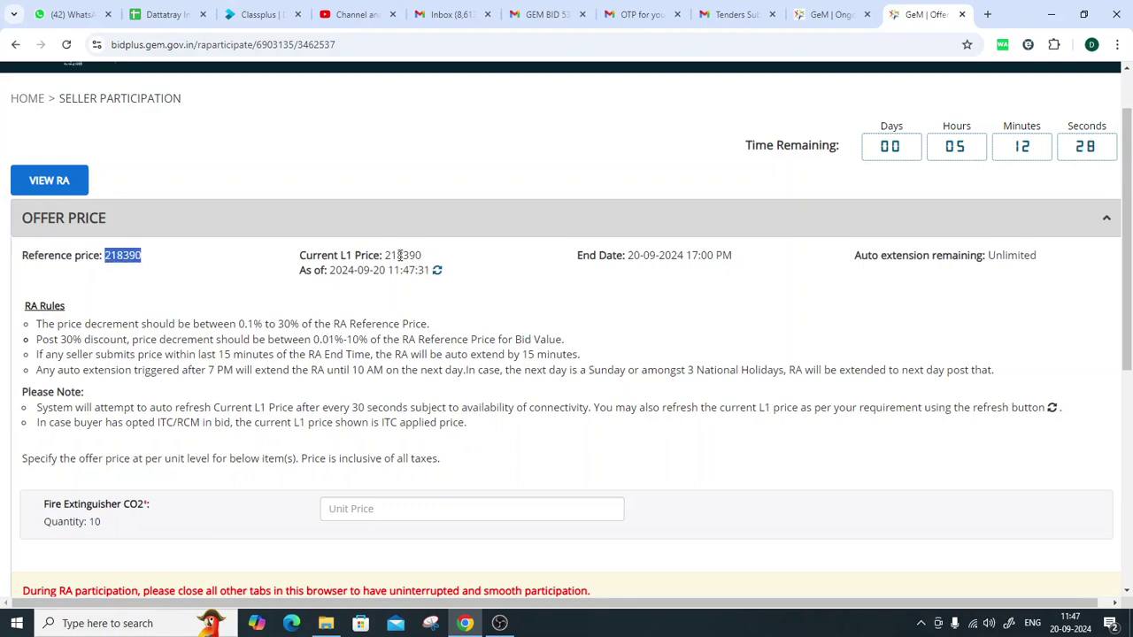
left_click_drag(383, 255, 438, 260)
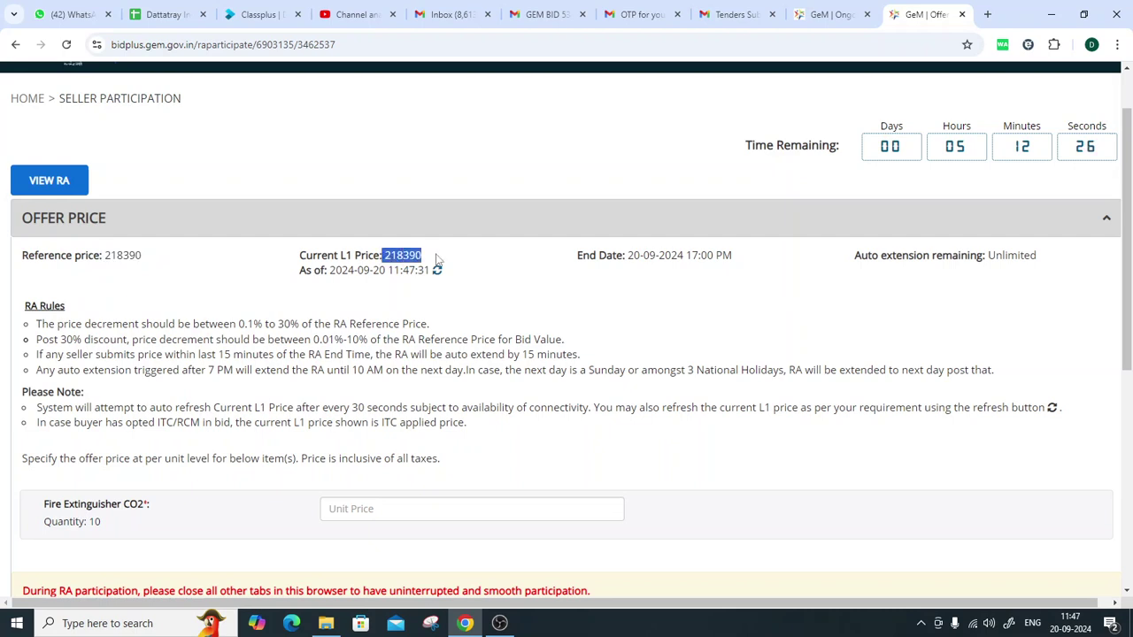
left_click(443, 327)
double_click(115, 259)
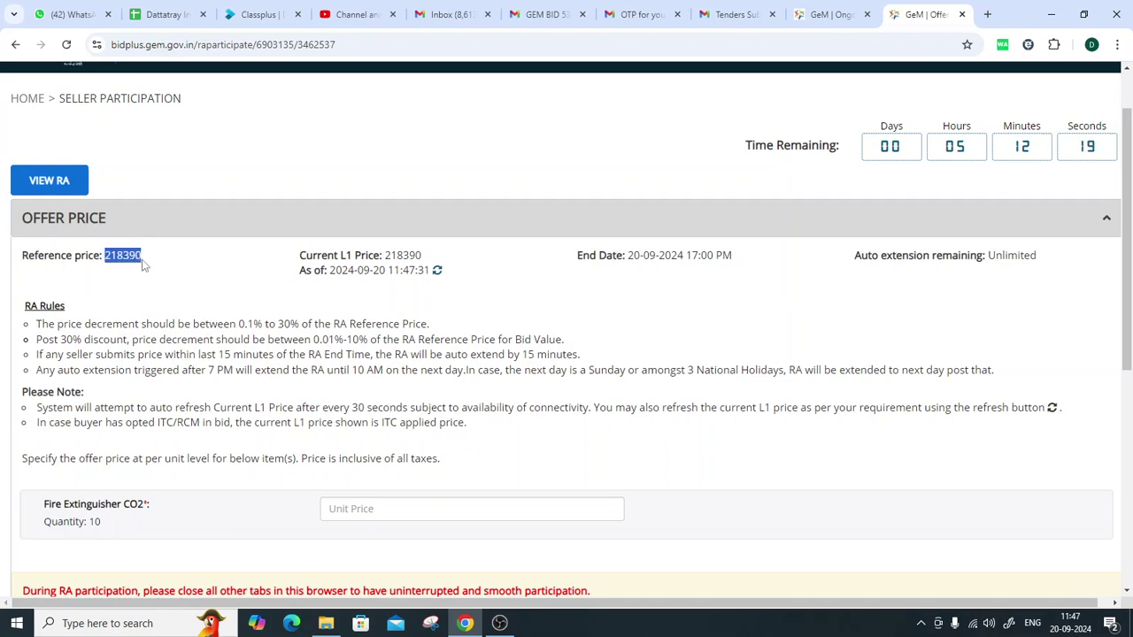
left_click_drag(383, 255, 425, 255)
left_click(432, 256)
Refresh the current L1 price several times and recheck it against the reference price
left_click(436, 270)
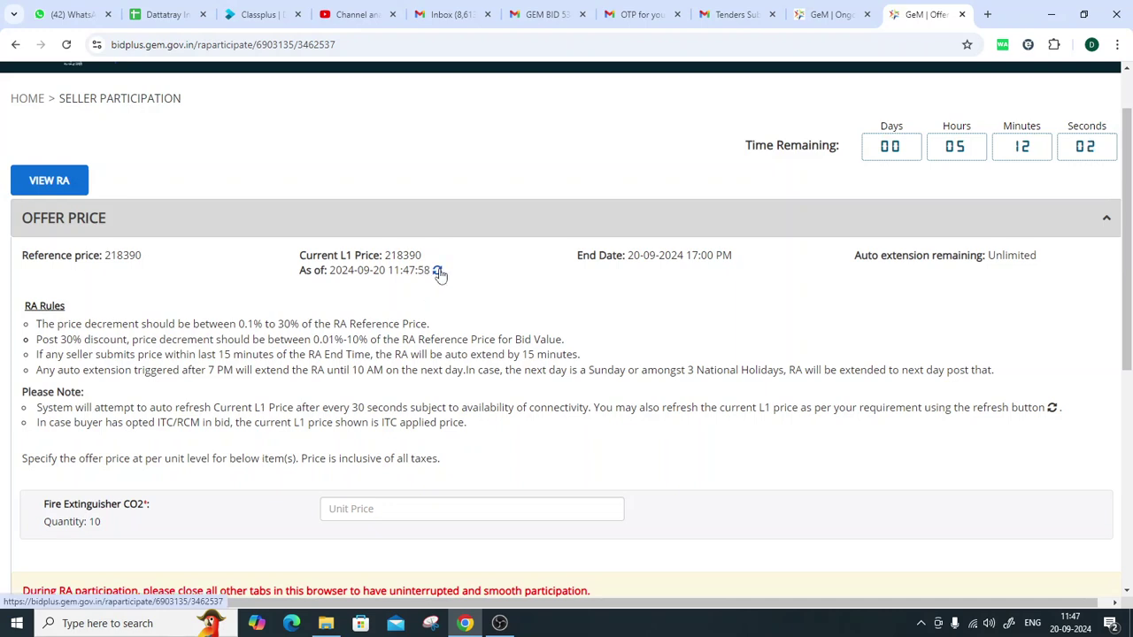
left_click_drag(391, 255, 422, 256)
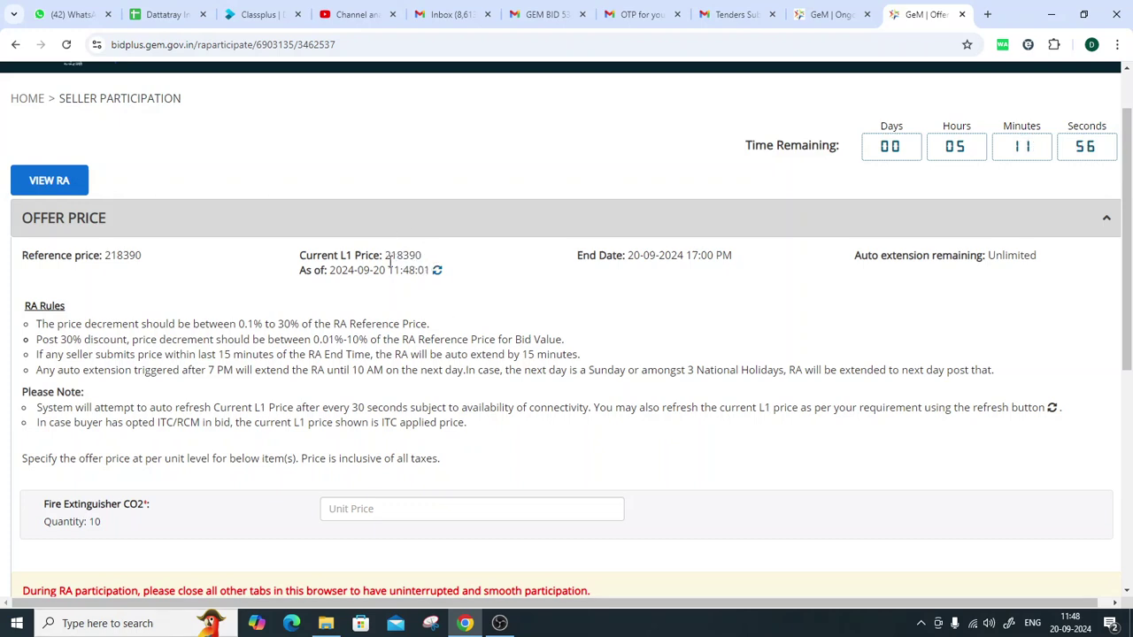
left_click(438, 275)
left_click(438, 274)
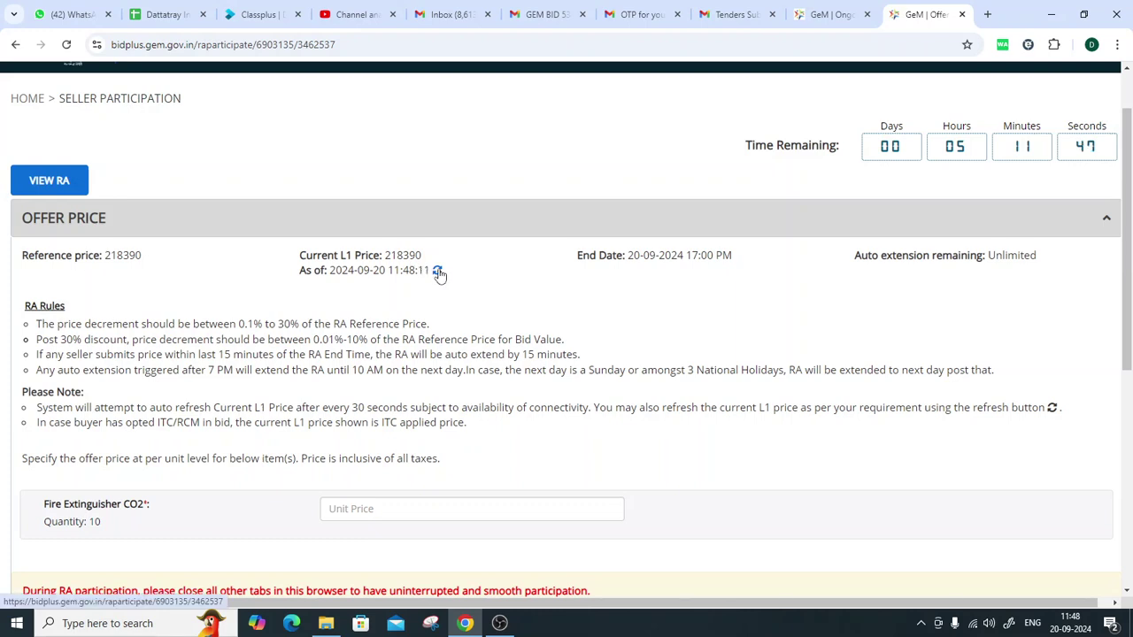
left_click(438, 274)
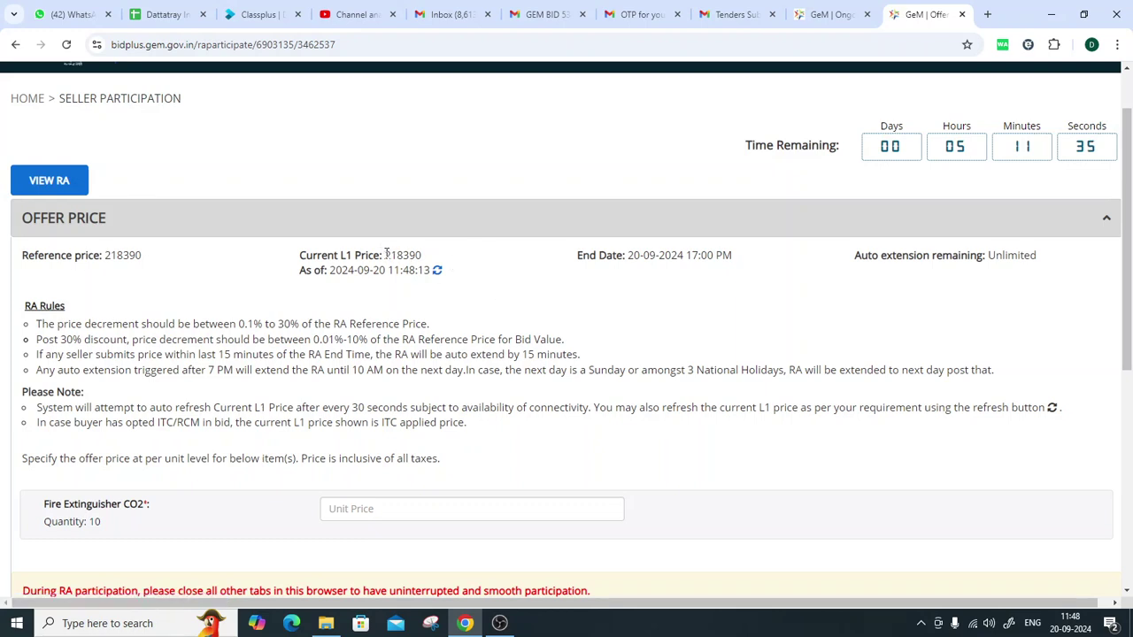
left_click_drag(386, 255, 437, 258)
left_click_drag(105, 255, 143, 256)
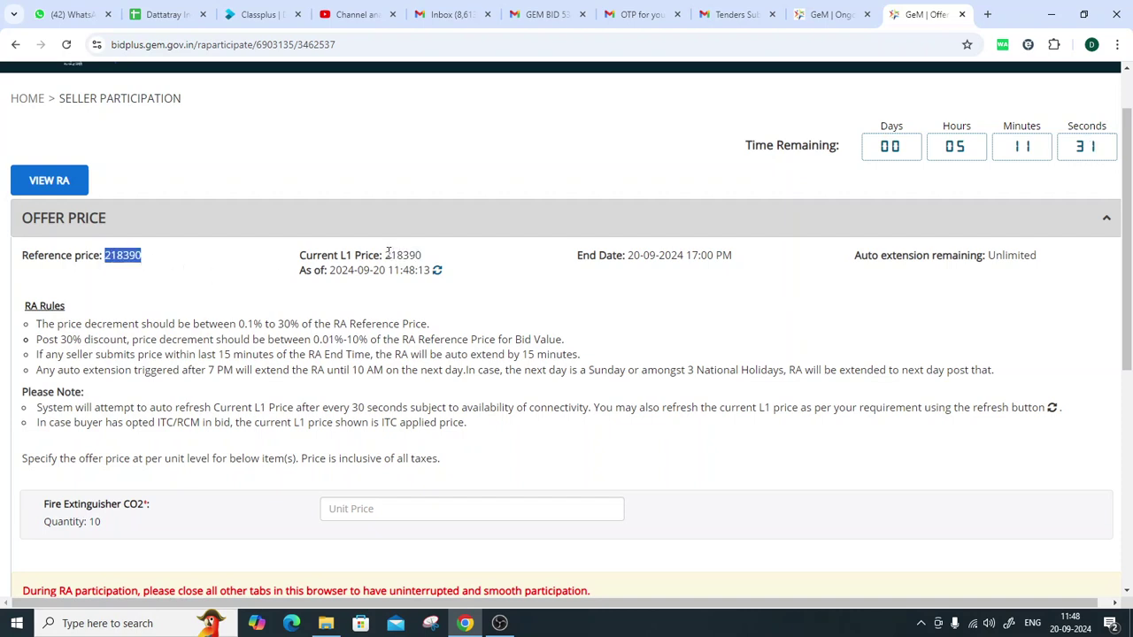
left_click_drag(386, 255, 425, 258)
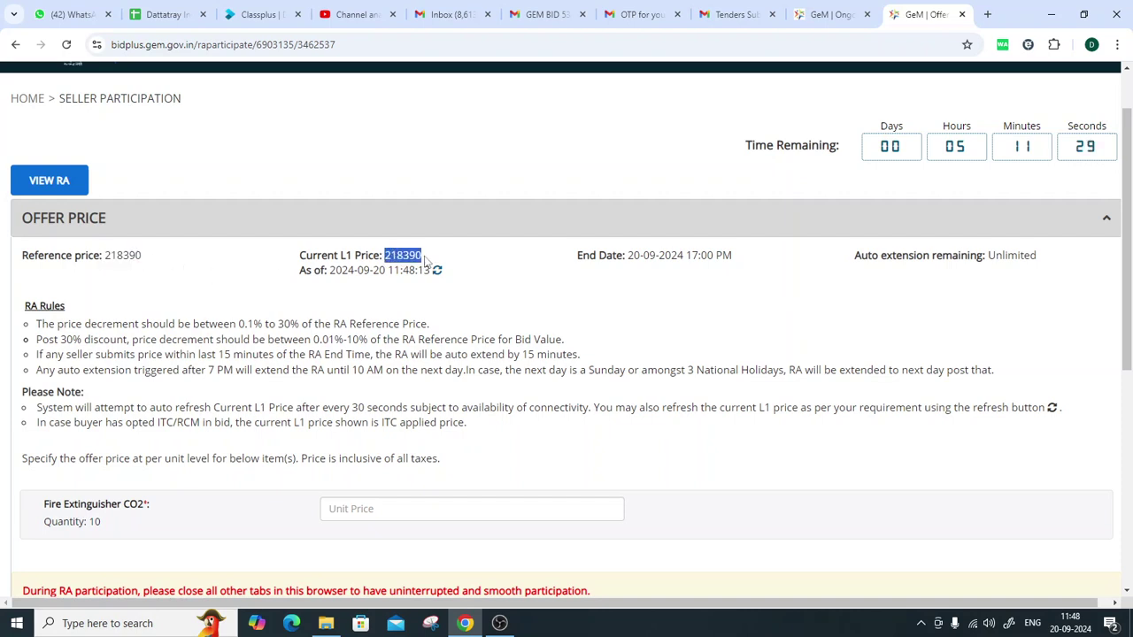
left_click(419, 249)
Examine the RA's end date and time together with its remaining auto extensions
left_click_drag(628, 255, 752, 271)
left_click(694, 256)
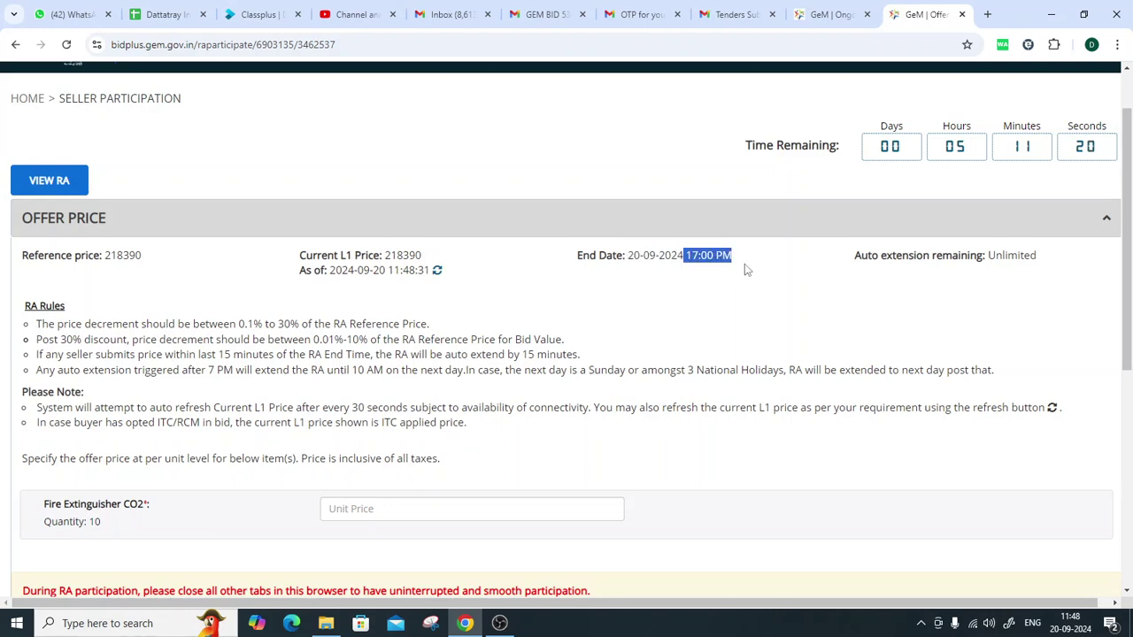
left_click(704, 255)
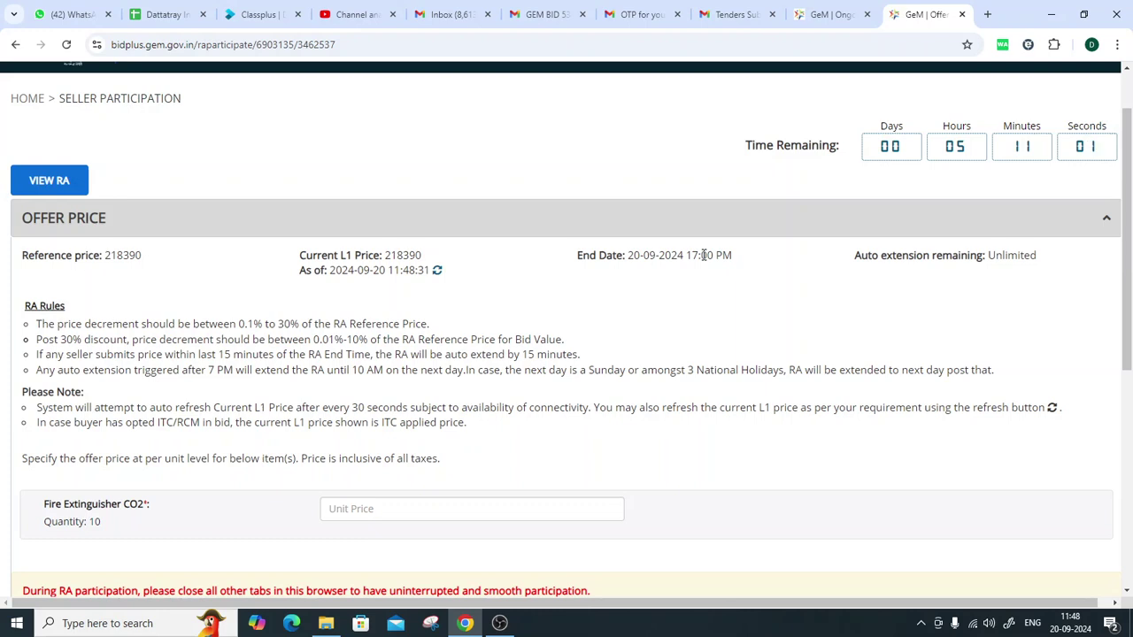
left_click_drag(988, 257, 1048, 267)
left_click(1031, 269)
left_click_drag(988, 255, 1043, 255)
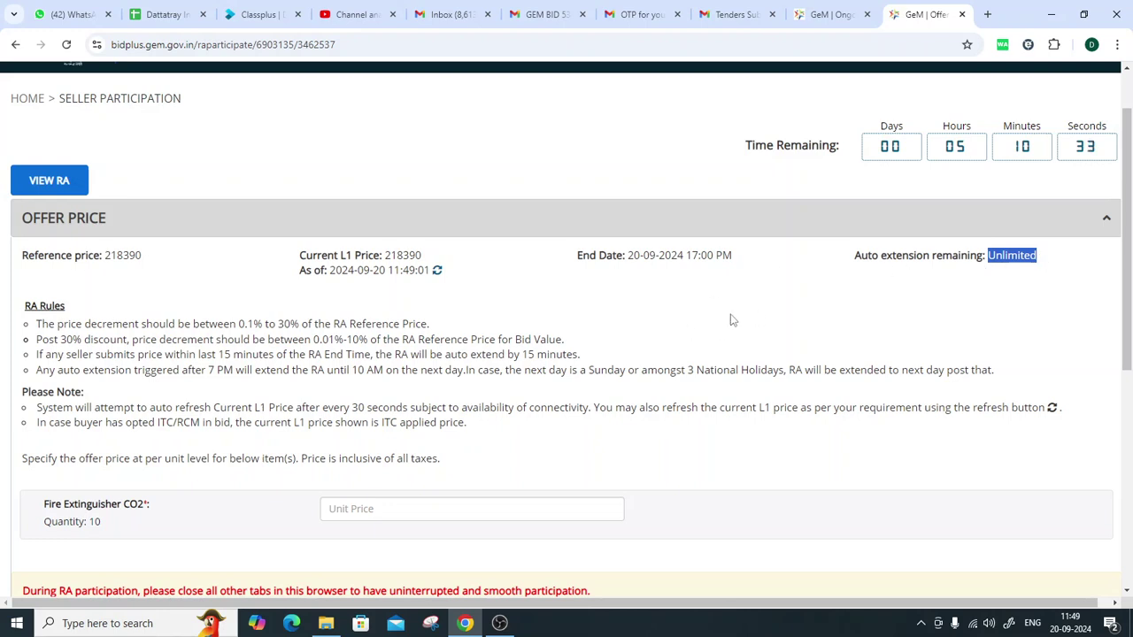
left_click_drag(686, 255, 742, 265)
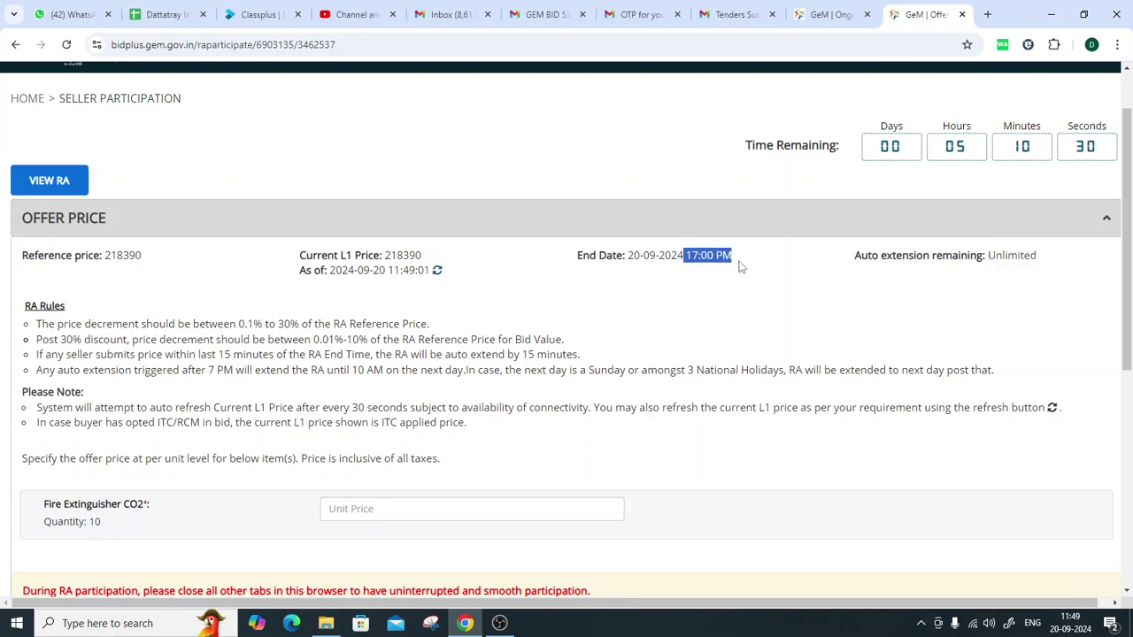
left_click(819, 342)
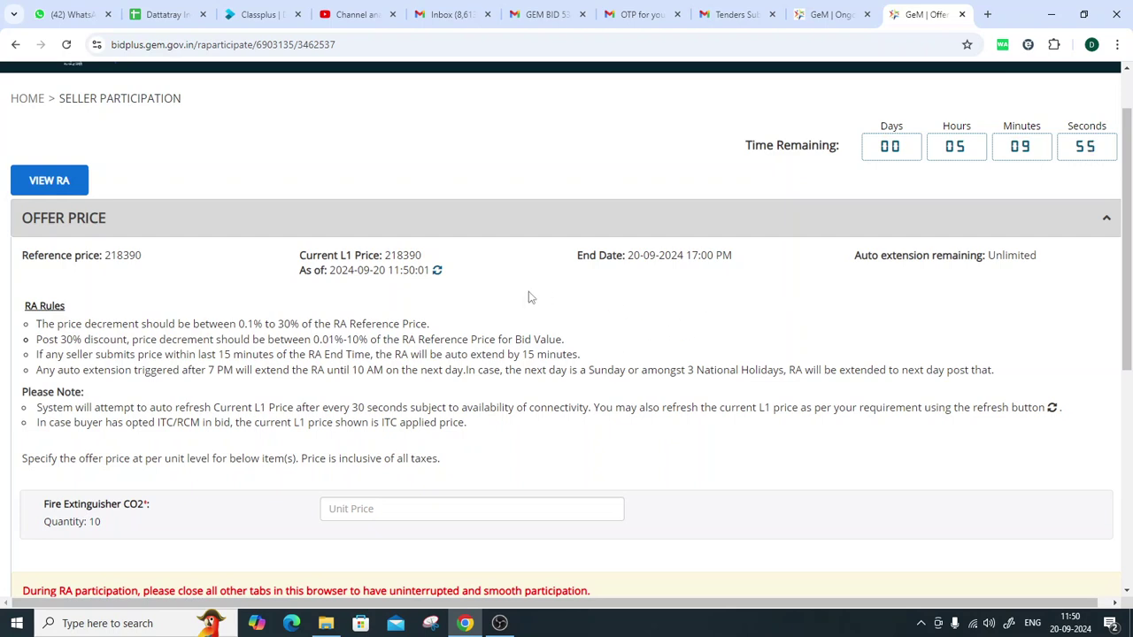
Read the RA rule on auto extensions triggered after 7 PM, including Sundays and national holidays, and recheck the remaining auto extensions
left_click_drag(35, 370, 235, 370)
left_click_drag(352, 369, 399, 375)
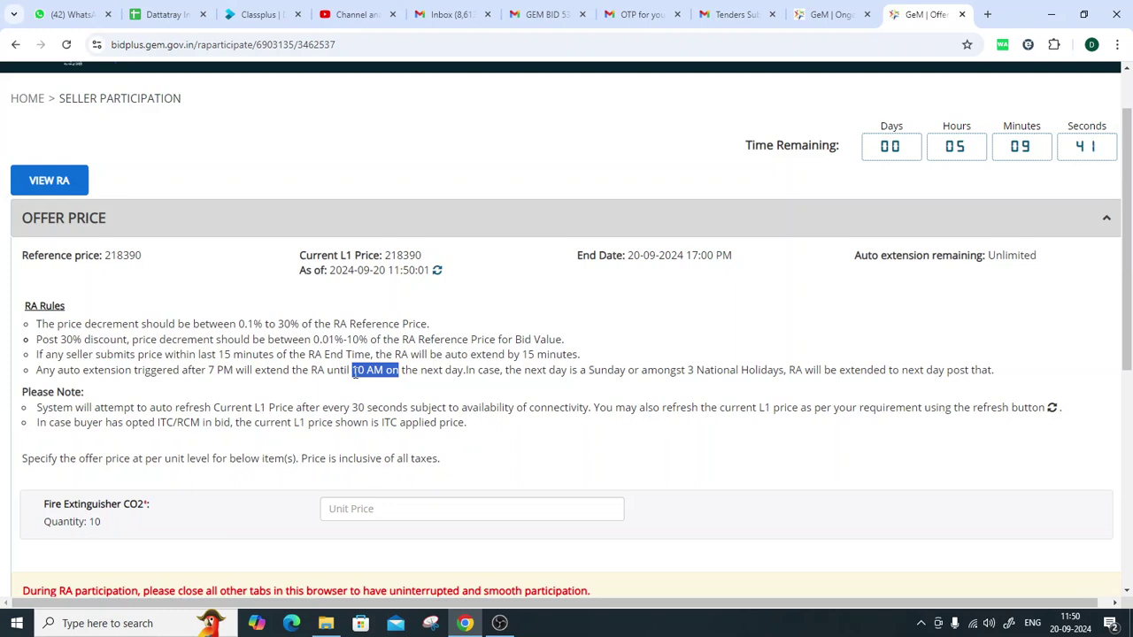
left_click(473, 372)
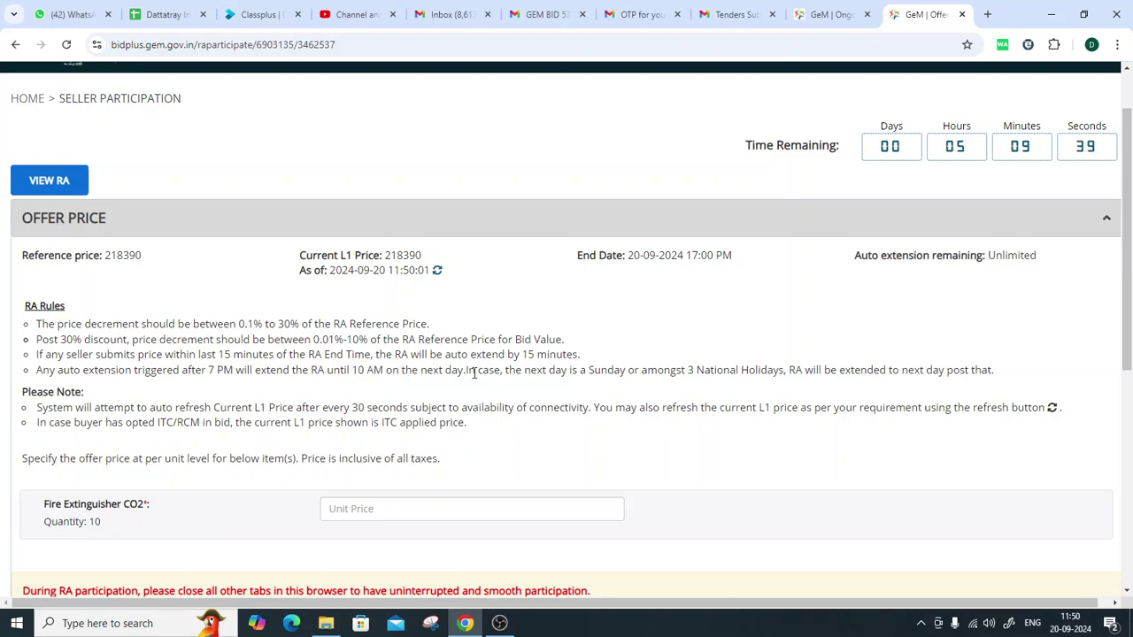
left_click_drag(982, 256, 1038, 256)
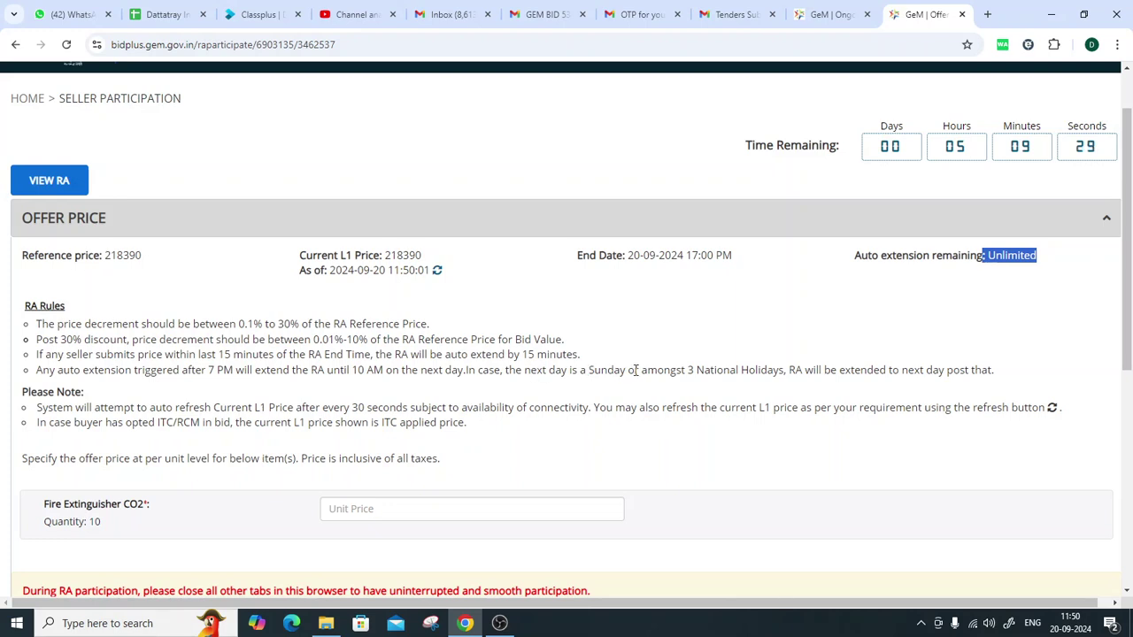
left_click_drag(701, 376, 784, 376)
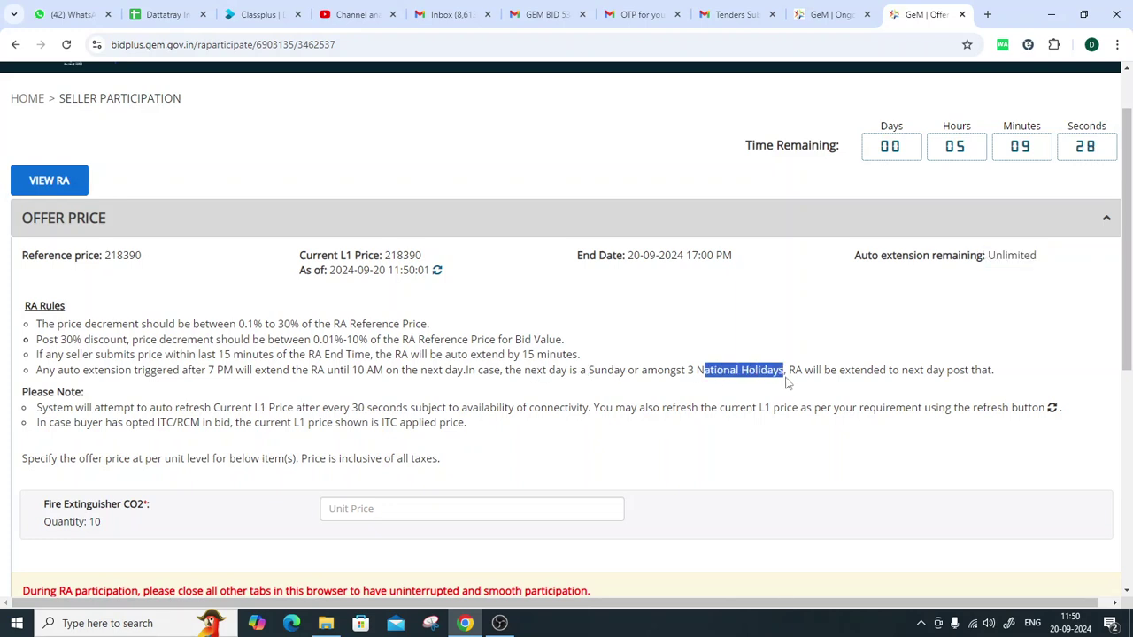
left_click(860, 371)
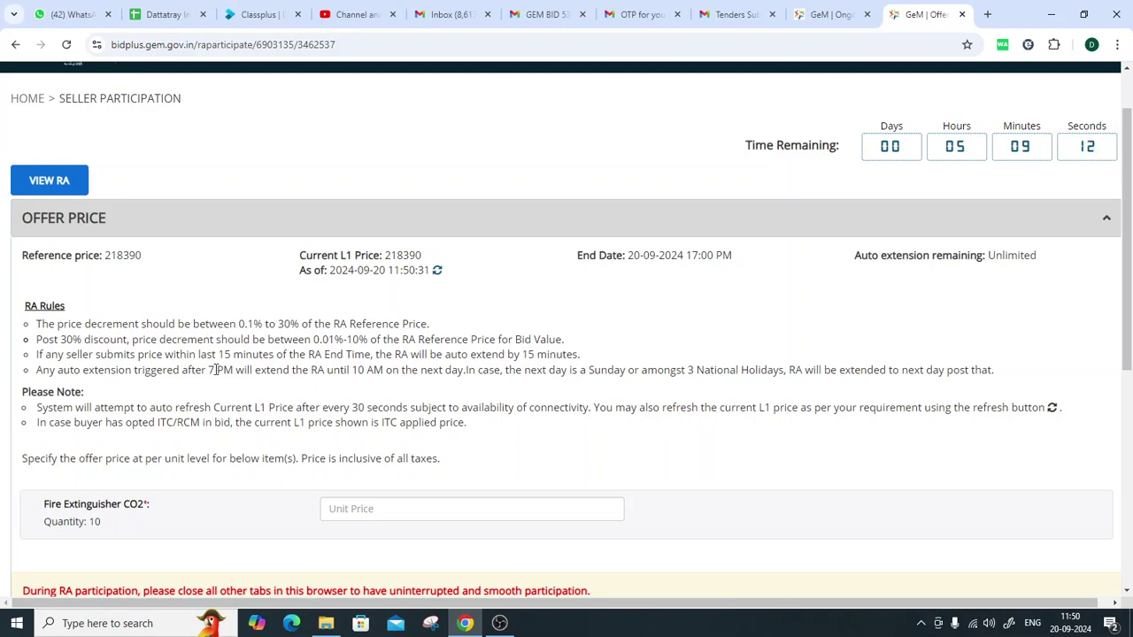
left_click_drag(352, 370, 400, 371)
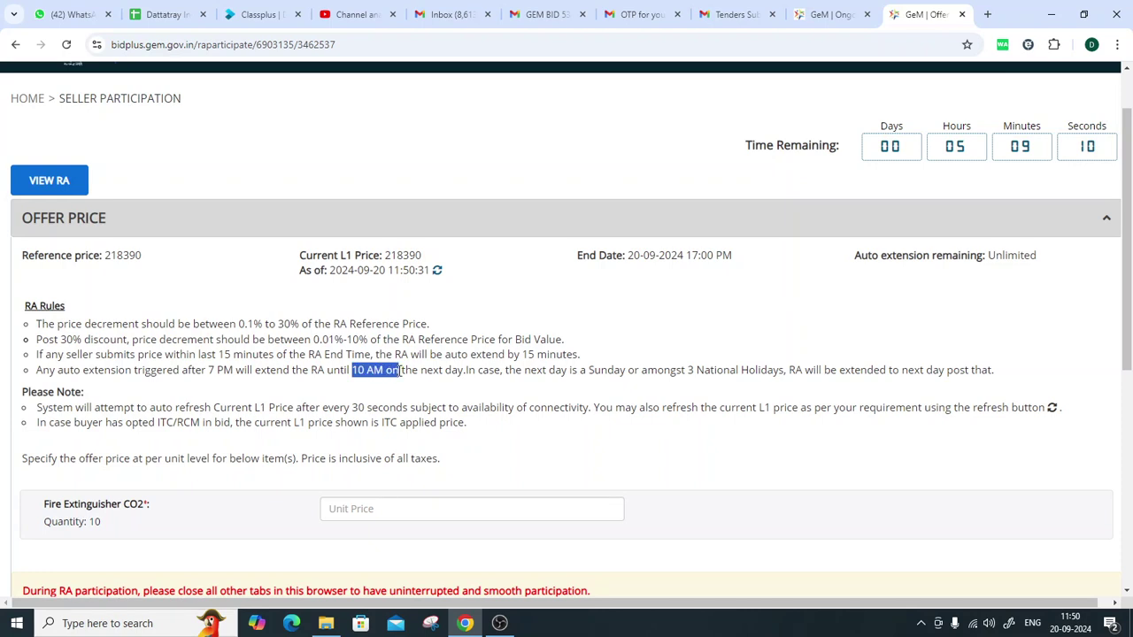
left_click(997, 255)
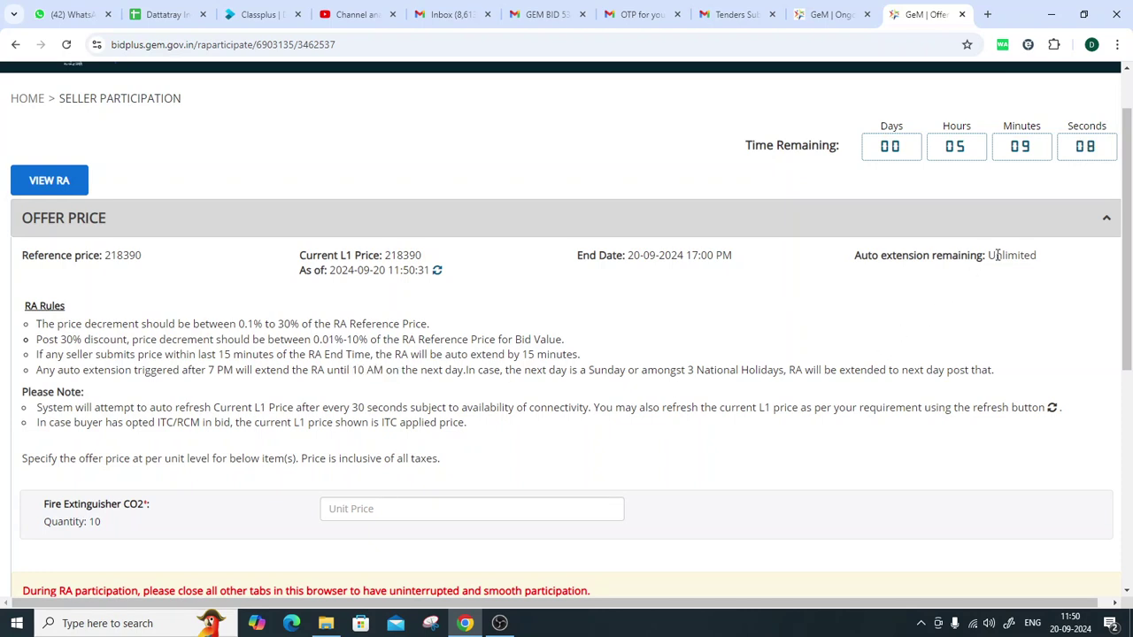
triple_click(998, 255)
left_click(983, 256)
Read the RA rule on the minimum and maximum price decrement and relate it to the reference price and current L1 price
left_click_drag(34, 327, 209, 325)
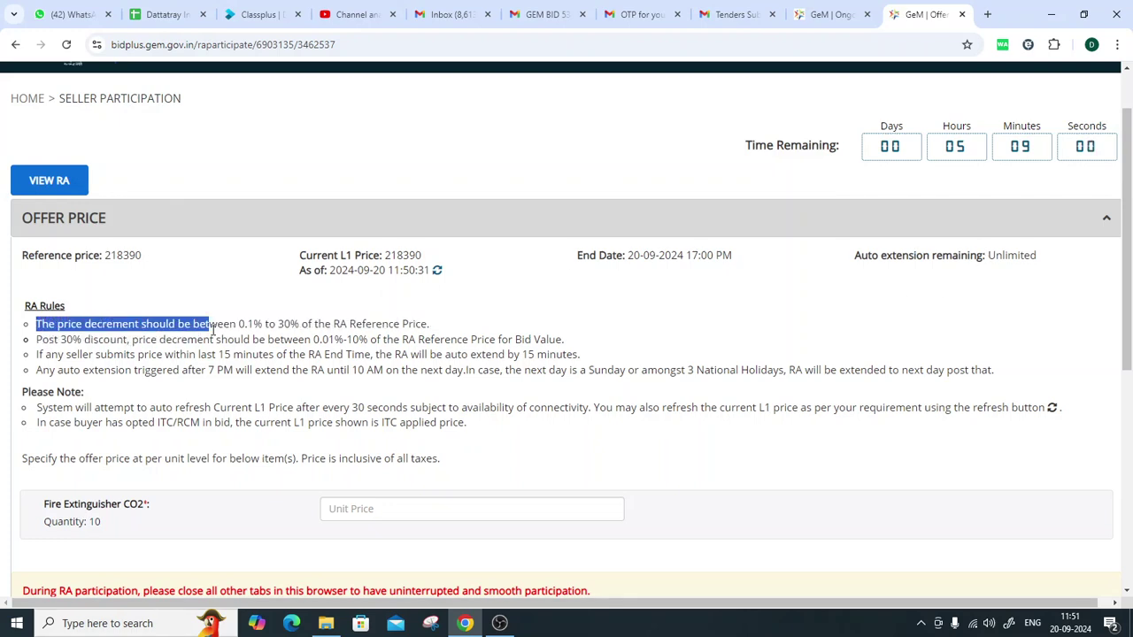
left_click(105, 325)
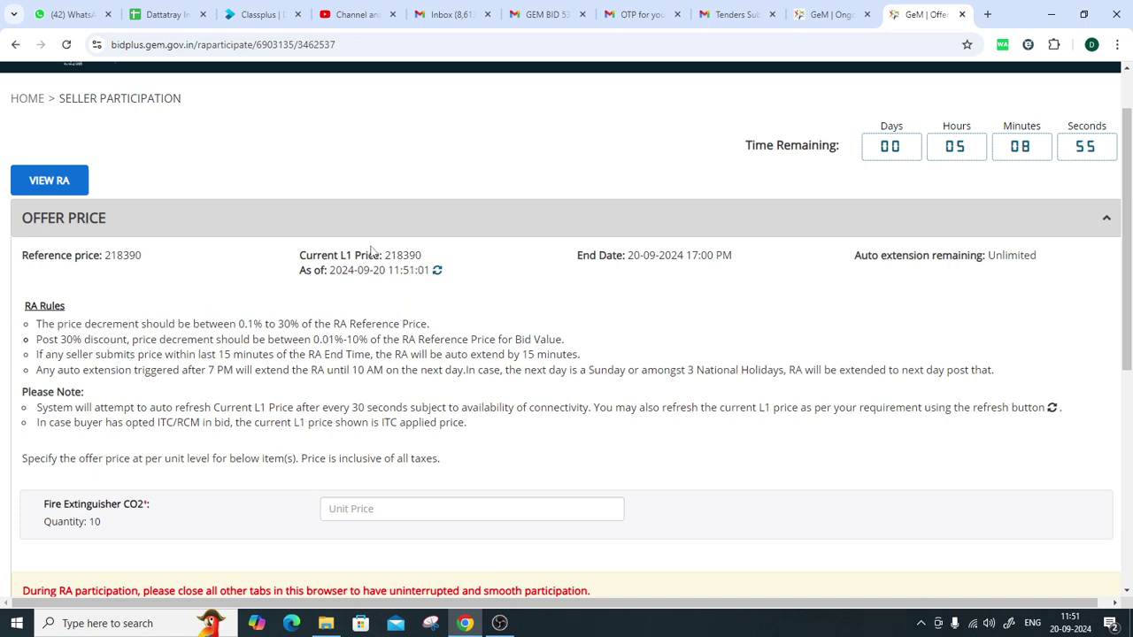
left_click_drag(387, 255, 430, 260)
left_click_drag(102, 255, 143, 257)
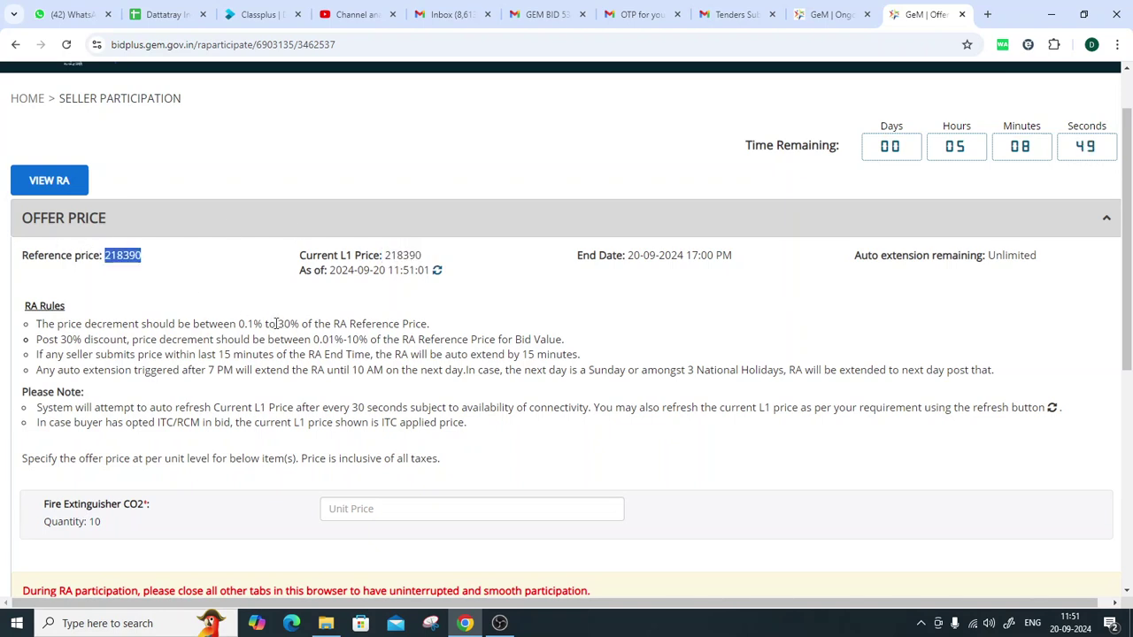
left_click_drag(276, 324, 300, 323)
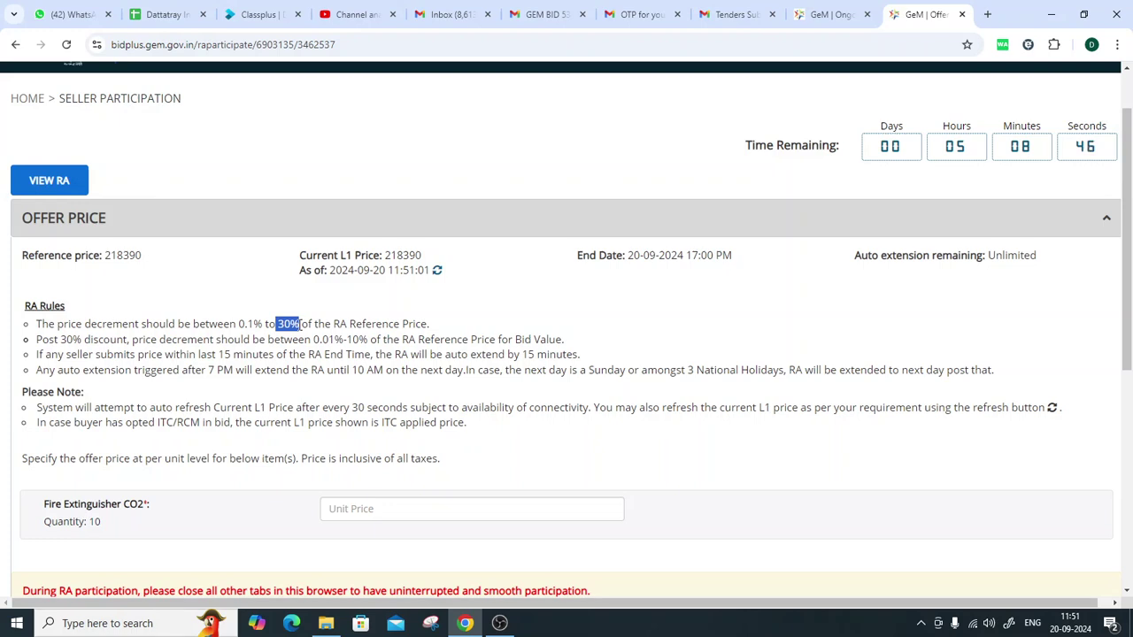
left_click(135, 256)
Read the RA rules on price decrements after a 30% discount and on auto extension for prices submitted within the last 15 minutes
left_click_drag(36, 339, 127, 341)
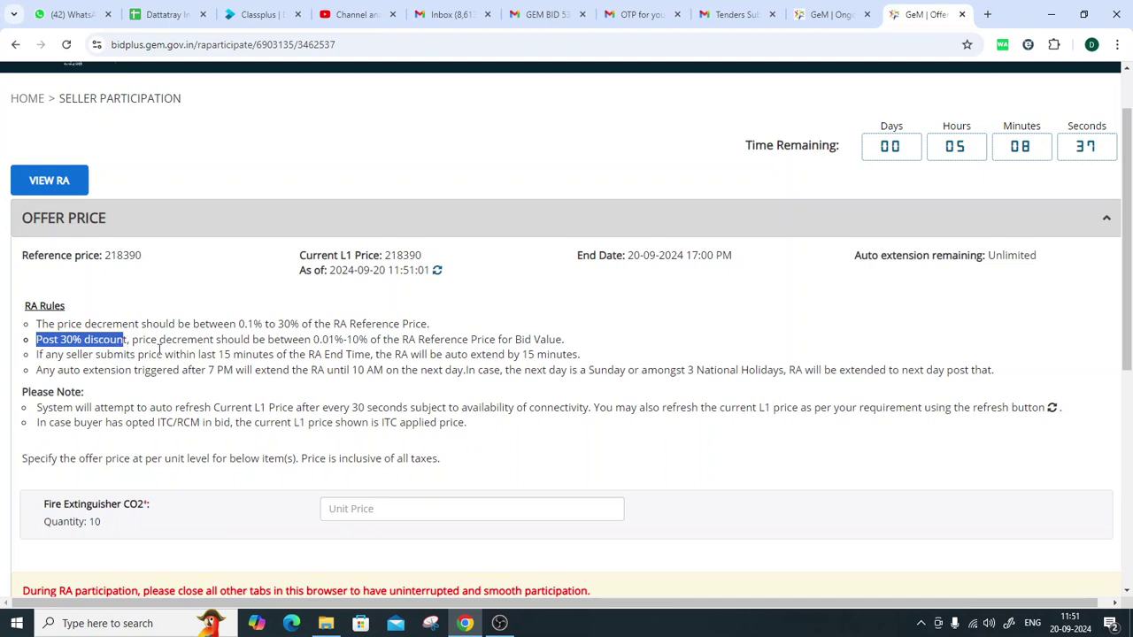
left_click_drag(345, 340, 430, 344)
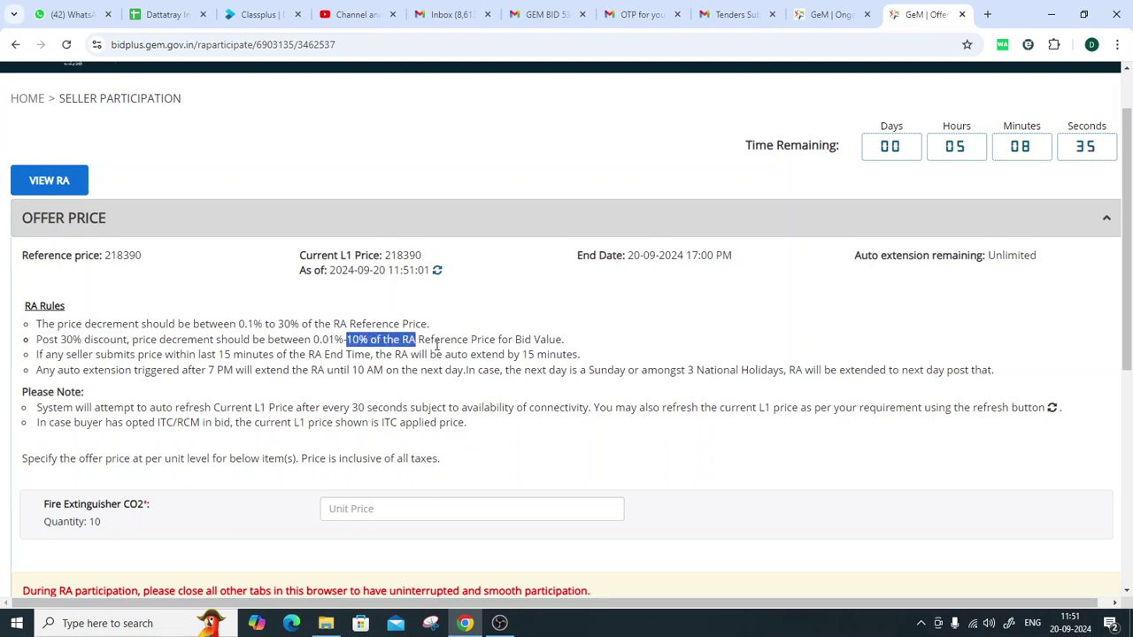
left_click(447, 342)
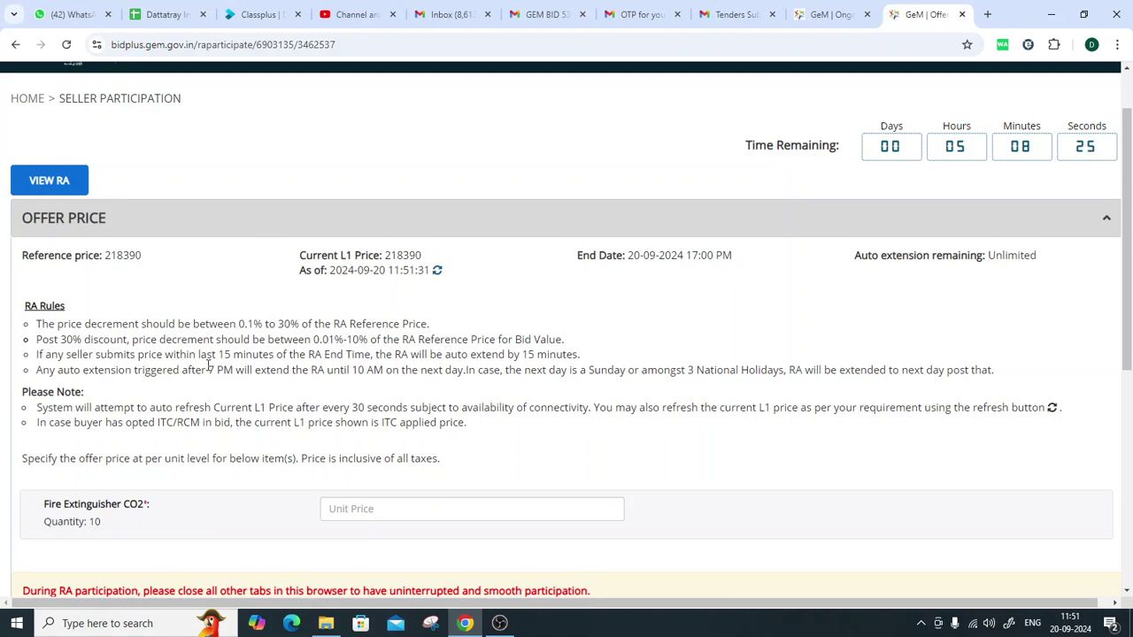
left_click_drag(230, 359, 344, 355)
left_click_drag(481, 356, 534, 356)
left_click(447, 350)
Refresh the current L1 price and check its value
left_click(437, 273)
left_click_drag(385, 255, 421, 258)
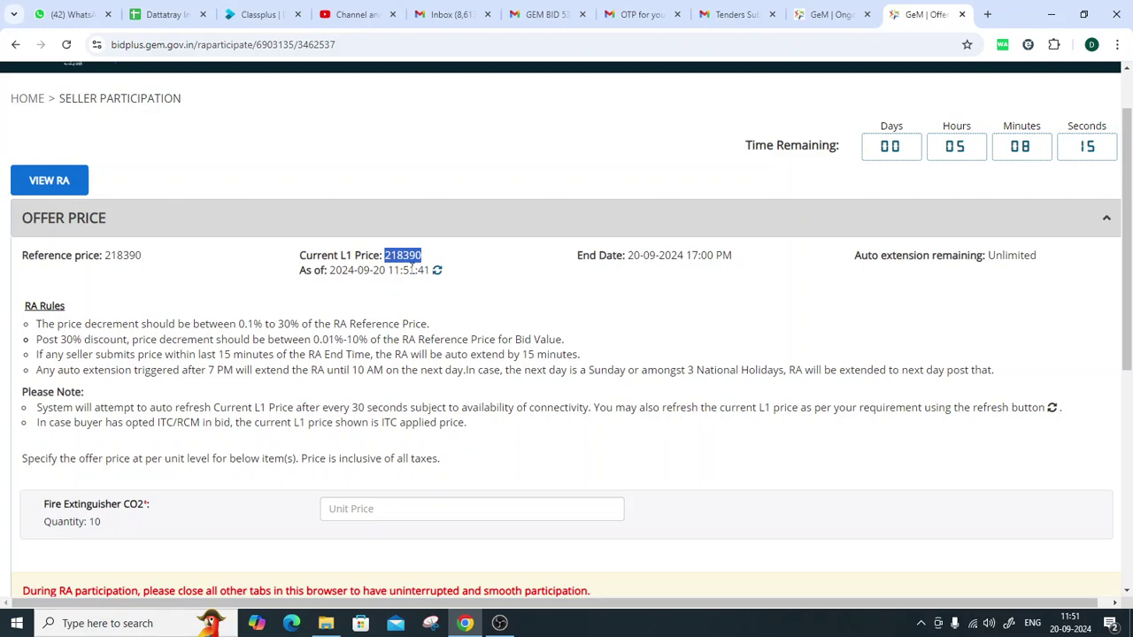
left_click(404, 261)
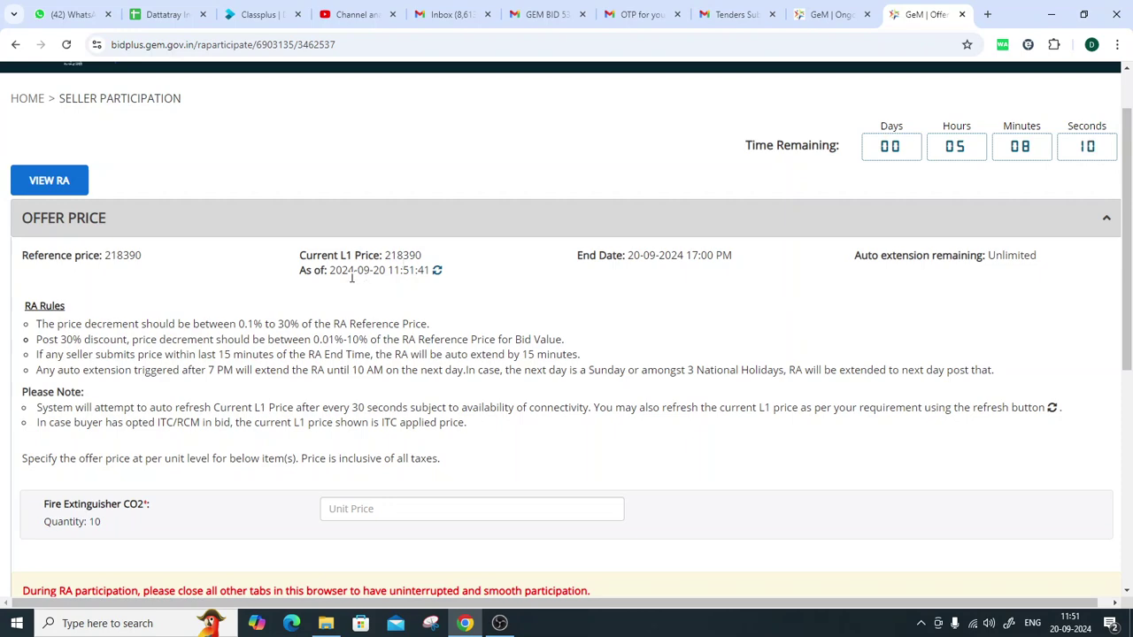
Read the notice below the item price about closing other browser tabs during RA participation
scroll(266, 322, "down", 1)
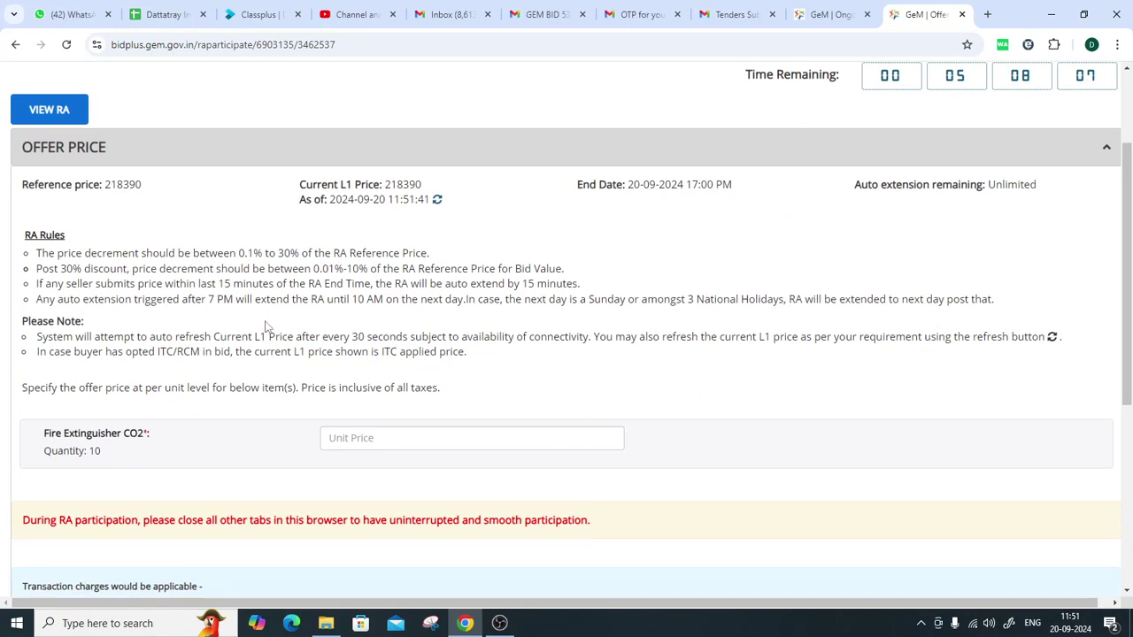
scroll(266, 325, "down", 2)
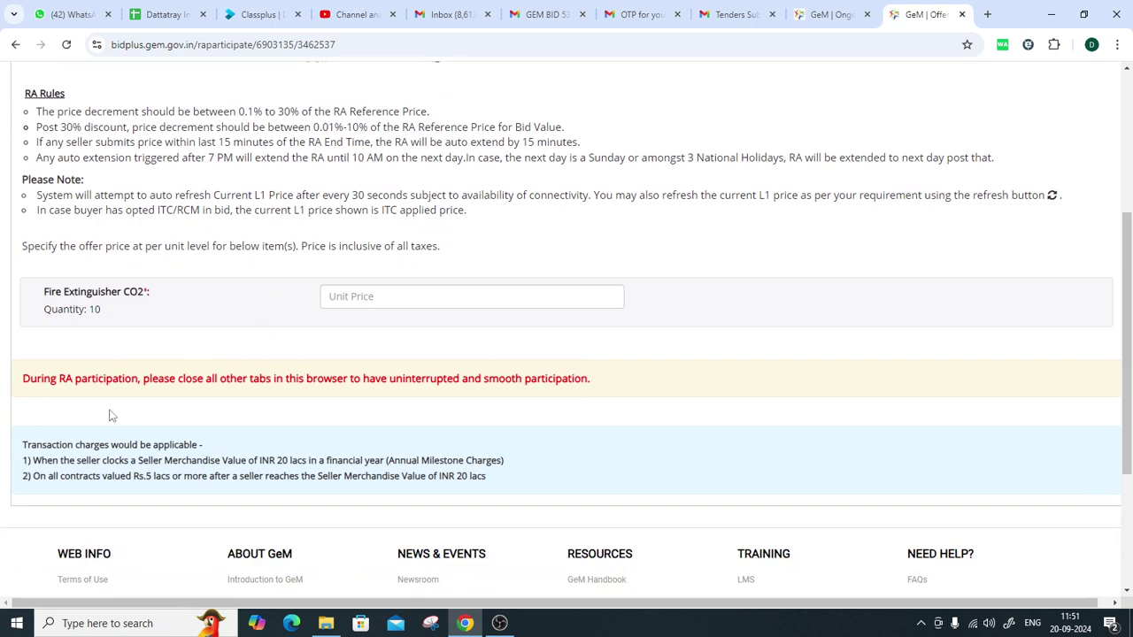
left_click_drag(16, 386, 601, 393)
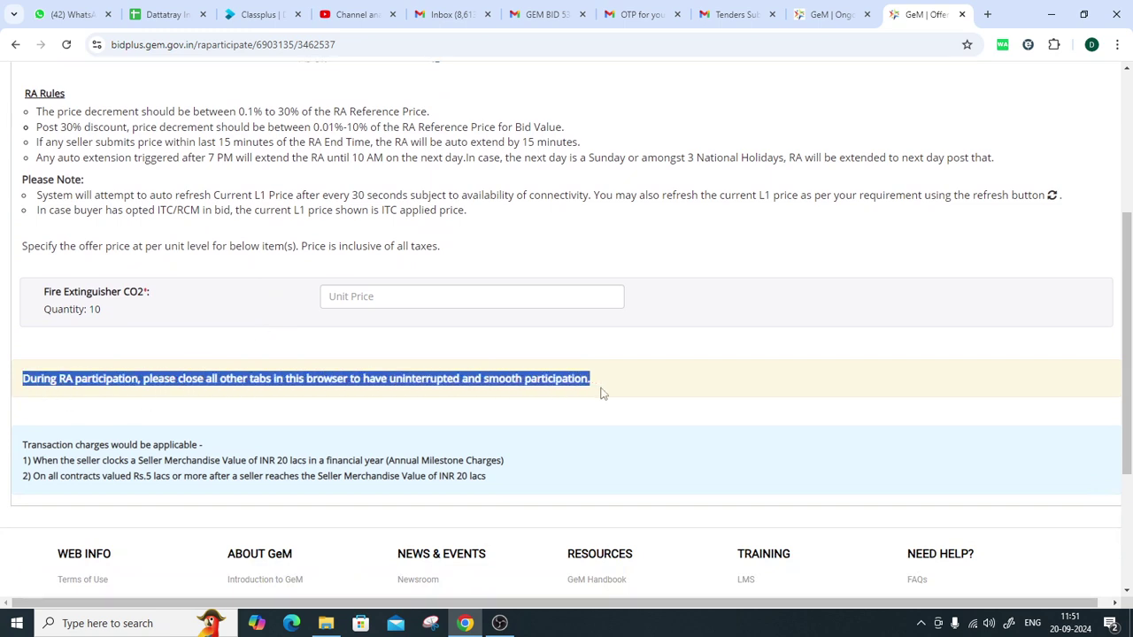
left_click(517, 393)
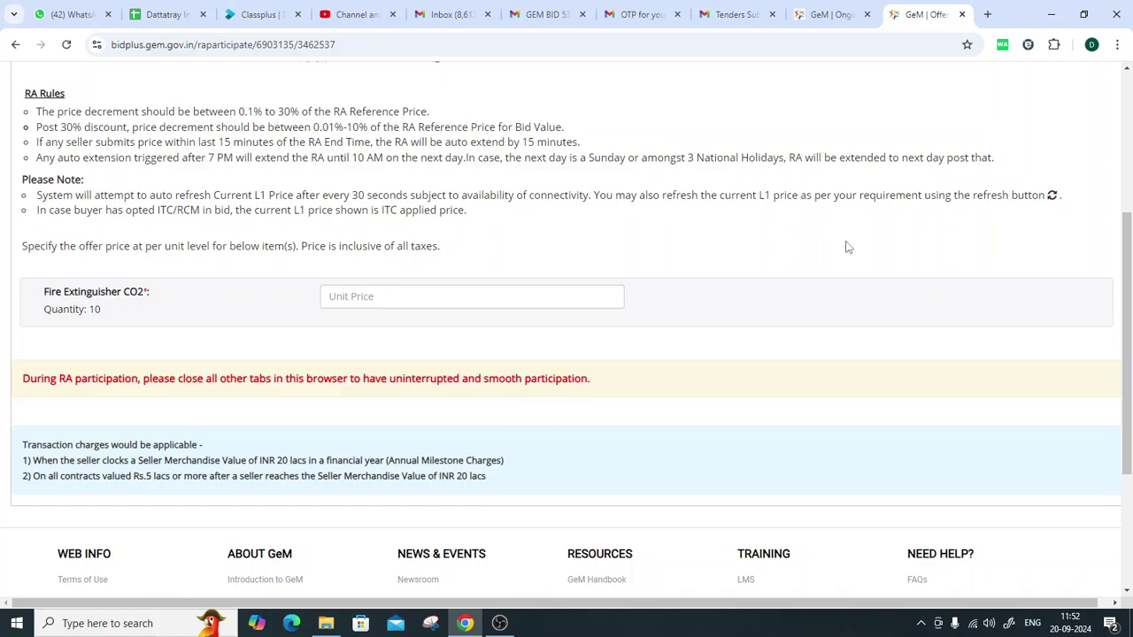
Close the GeM bid listing page, keeping the RA offer price page open
left_click(819, 19)
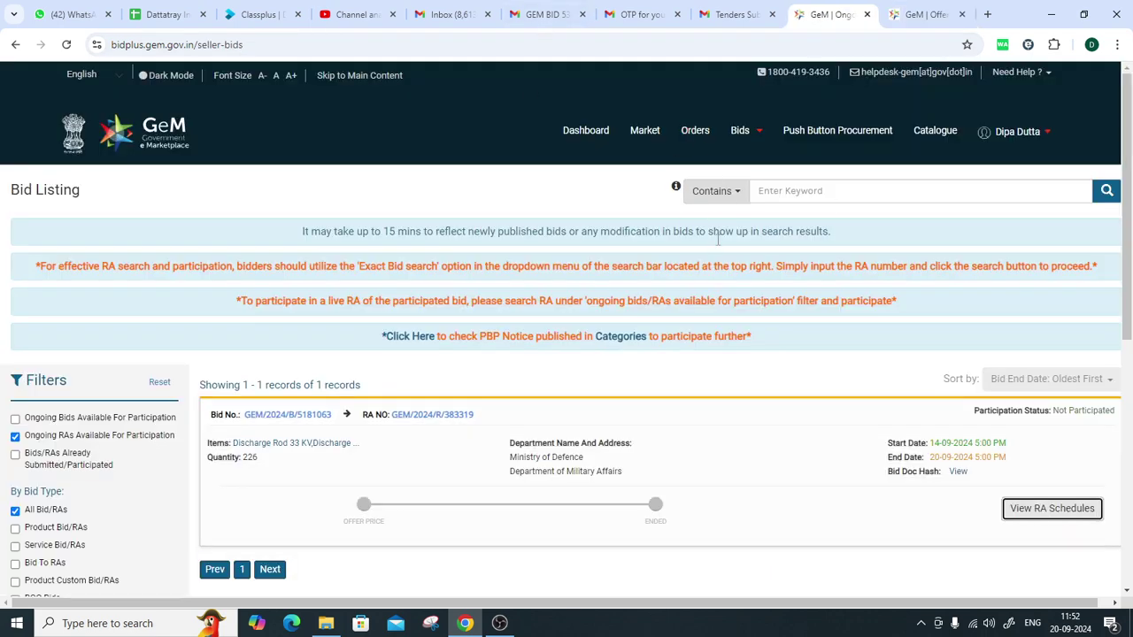
left_click(867, 15)
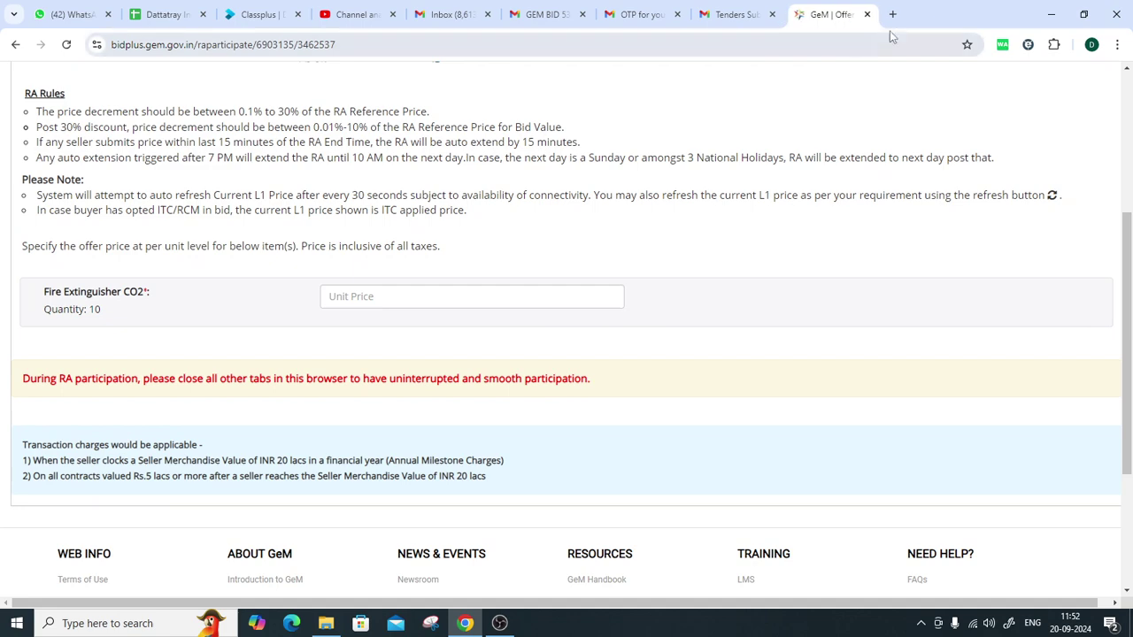
left_click(889, 15)
left_click(845, 15)
left_click(947, 18)
left_click(961, 15)
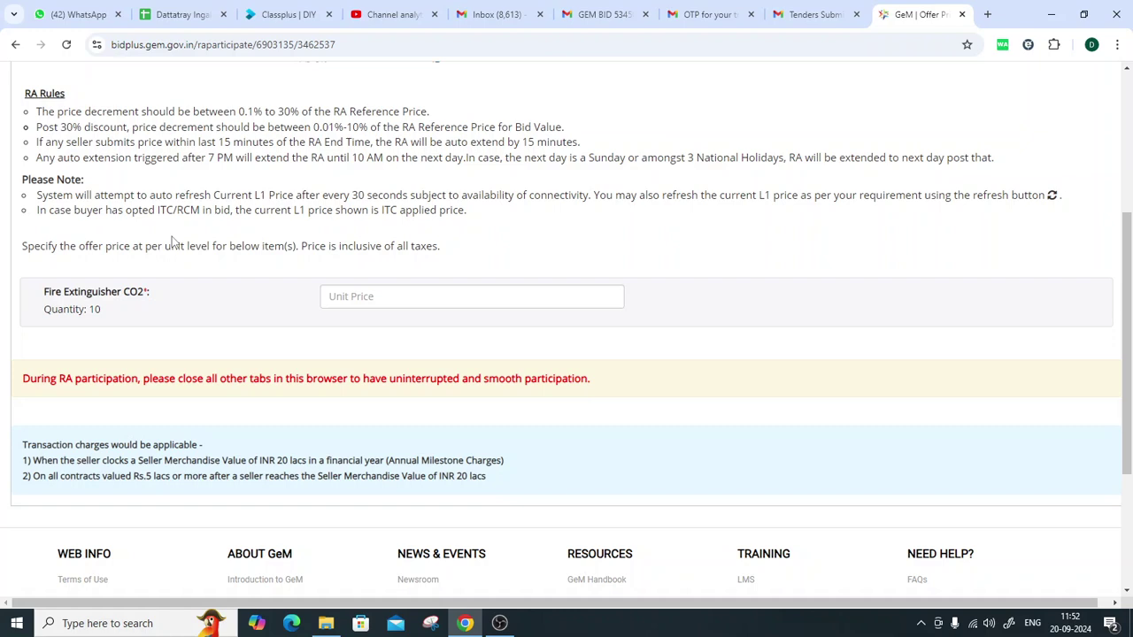
Enter a unit price of 14000 for Fire Extinguisher CO2 and compare the percentage decrease with the 30% decrement limit in the RA rules
left_click(355, 299)
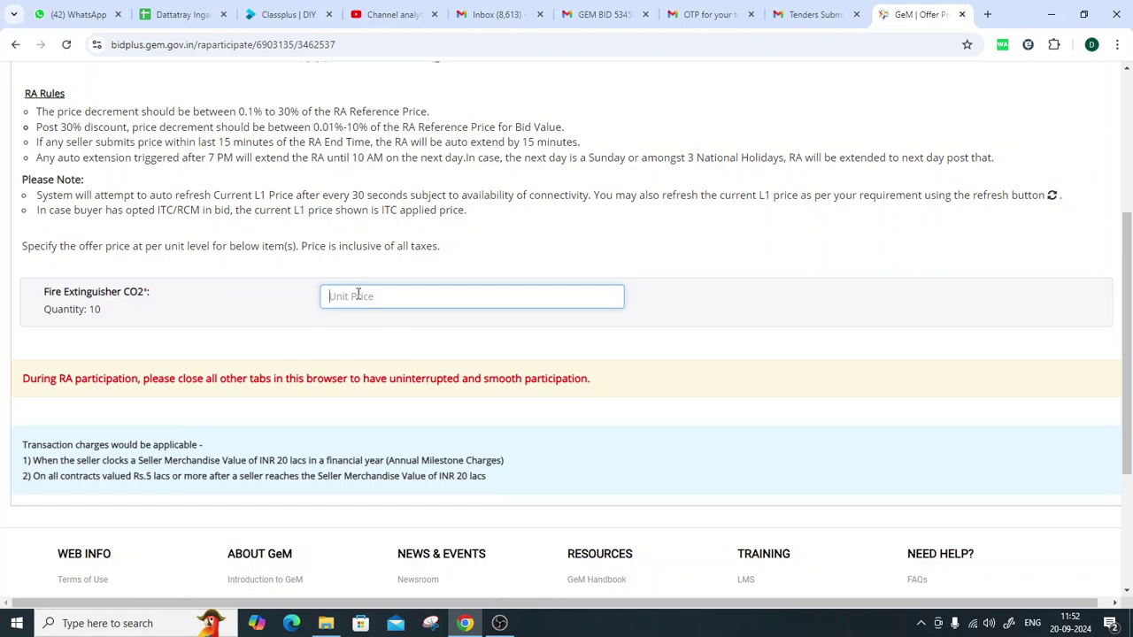
type("14000")
left_click(633, 326)
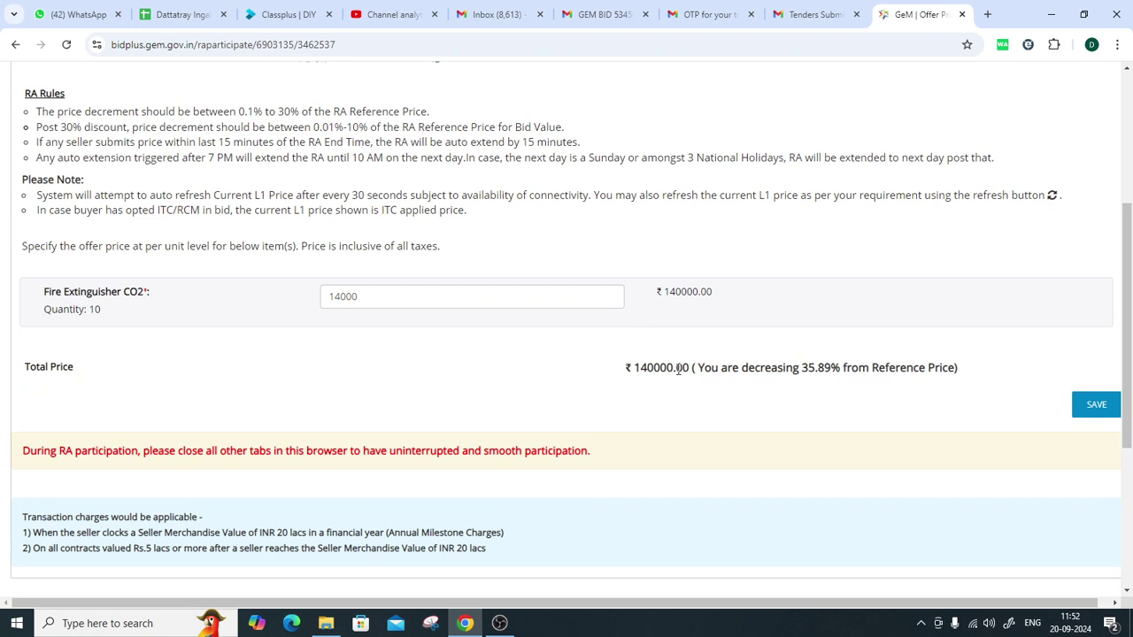
left_click_drag(801, 367, 835, 371)
scroll(572, 365, "up", 3)
scroll(637, 428, "down", 2)
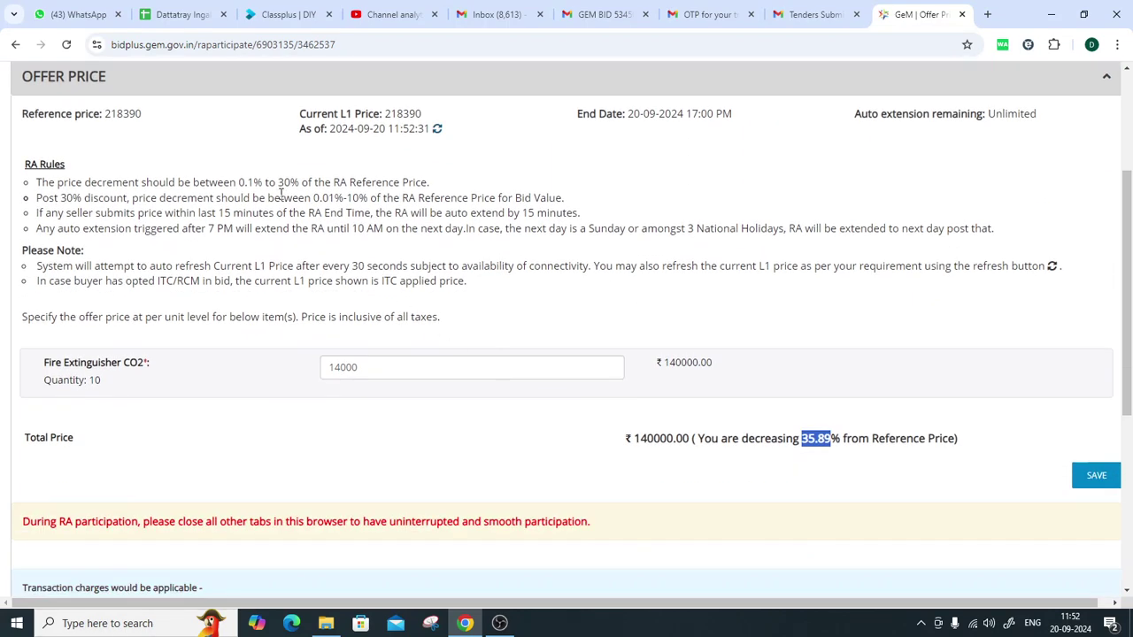
left_click_drag(279, 181, 314, 184)
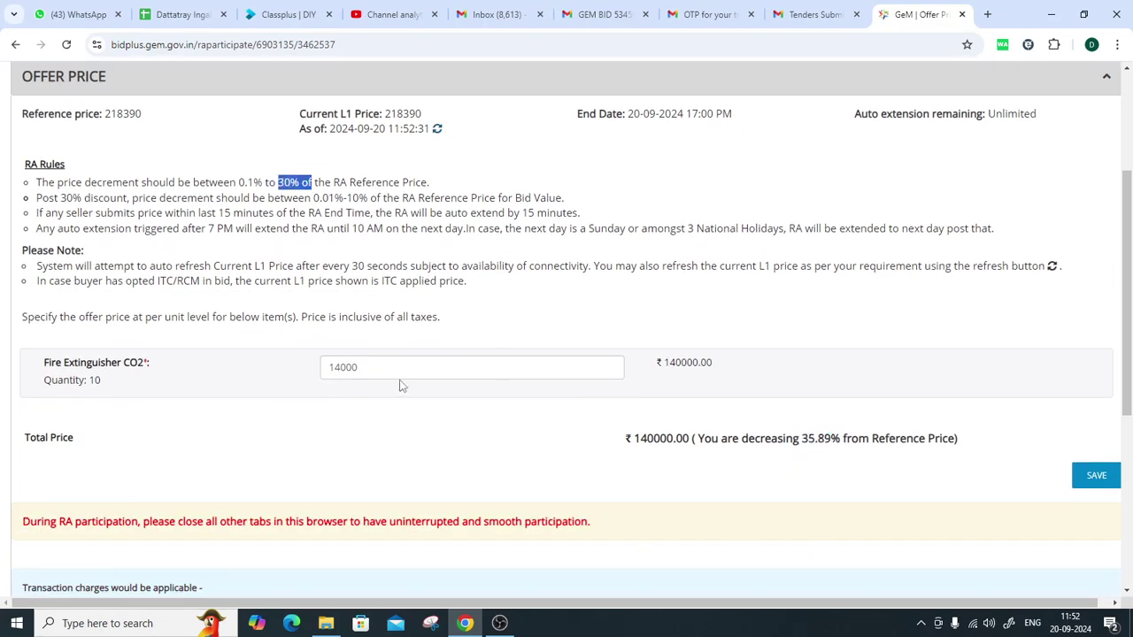
Change the Fire Extinguisher CO2 unit price to 15000 and then 15300, checking the percentage decrease from the reference price
left_click(342, 366)
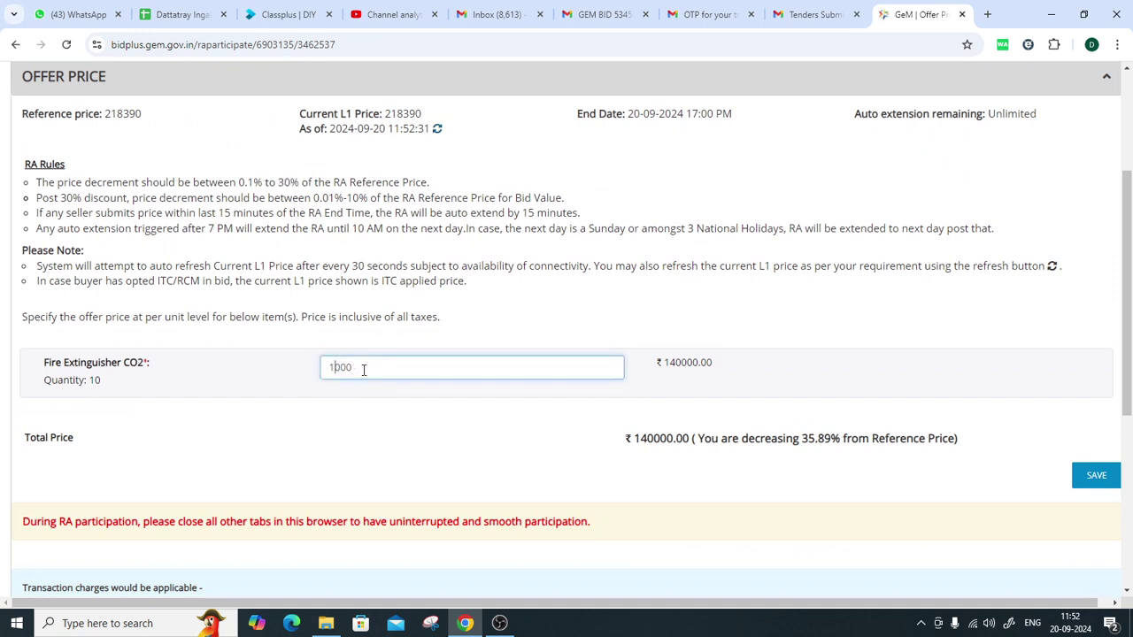
type("5")
left_click(370, 428)
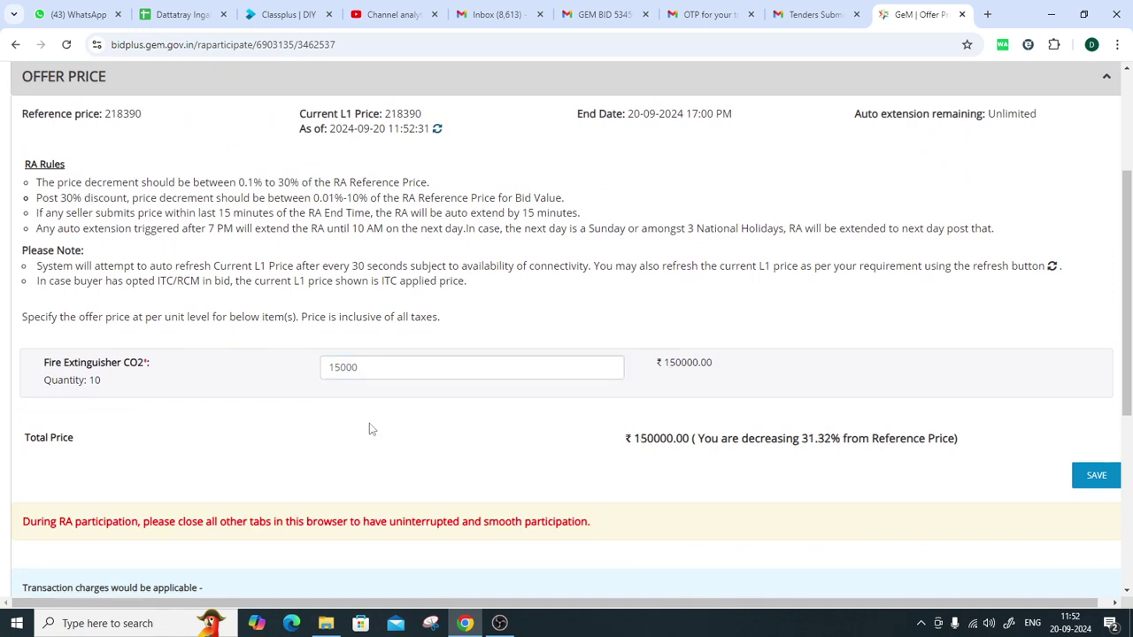
left_click(346, 368)
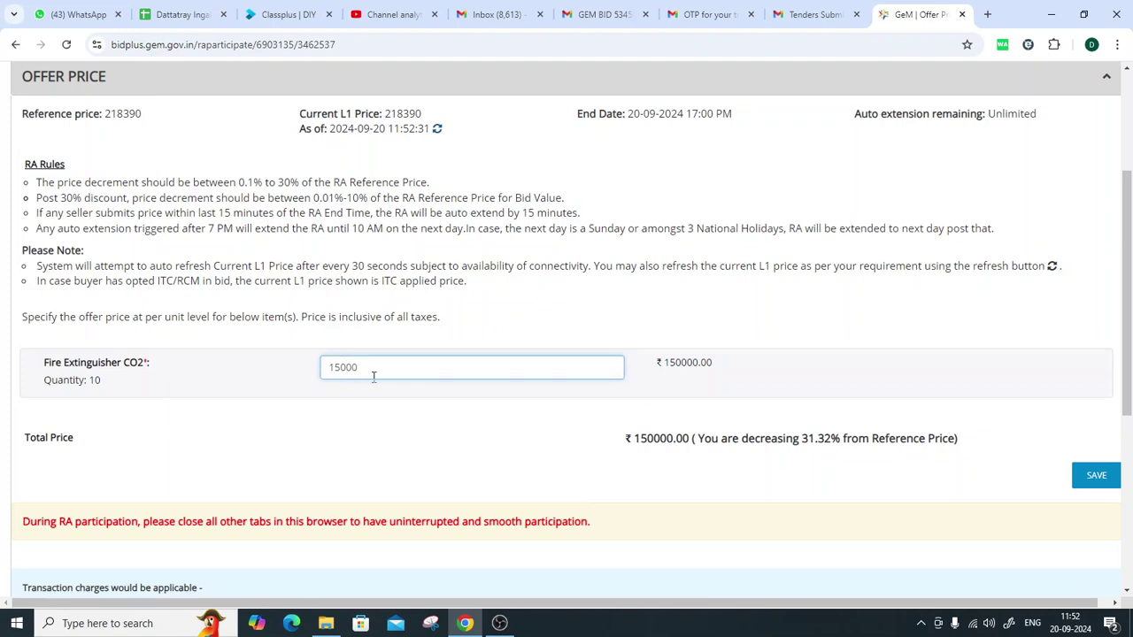
type("3")
left_click(408, 446)
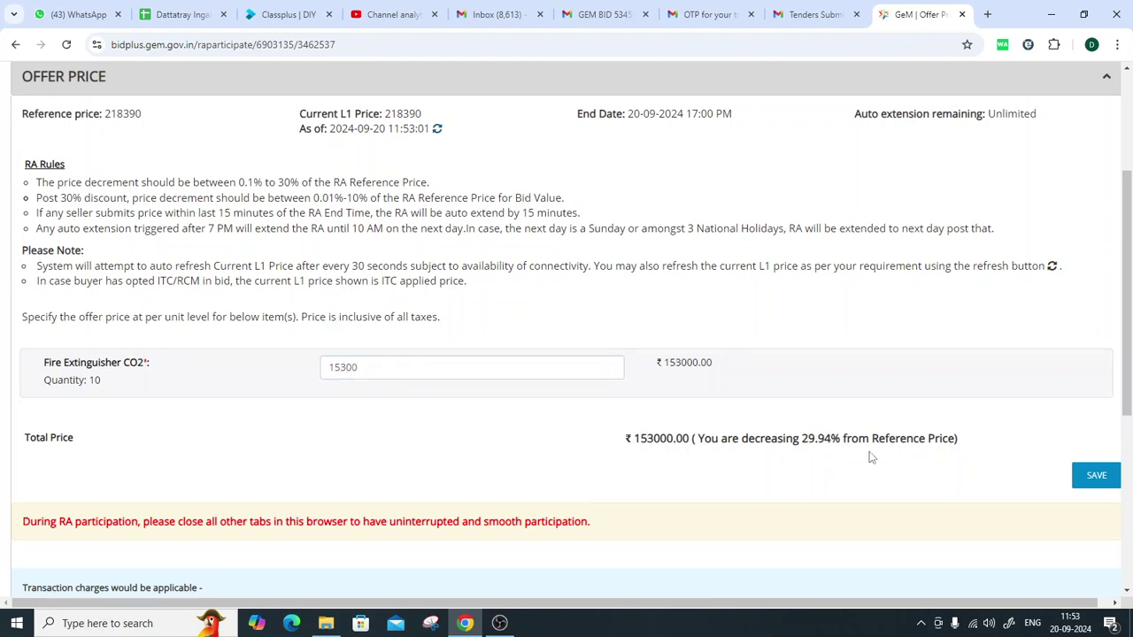
left_click_drag(801, 438, 833, 442)
left_click(842, 463)
Compare the item's total offer price with the current L1 price
scroll(622, 471, "up", 2)
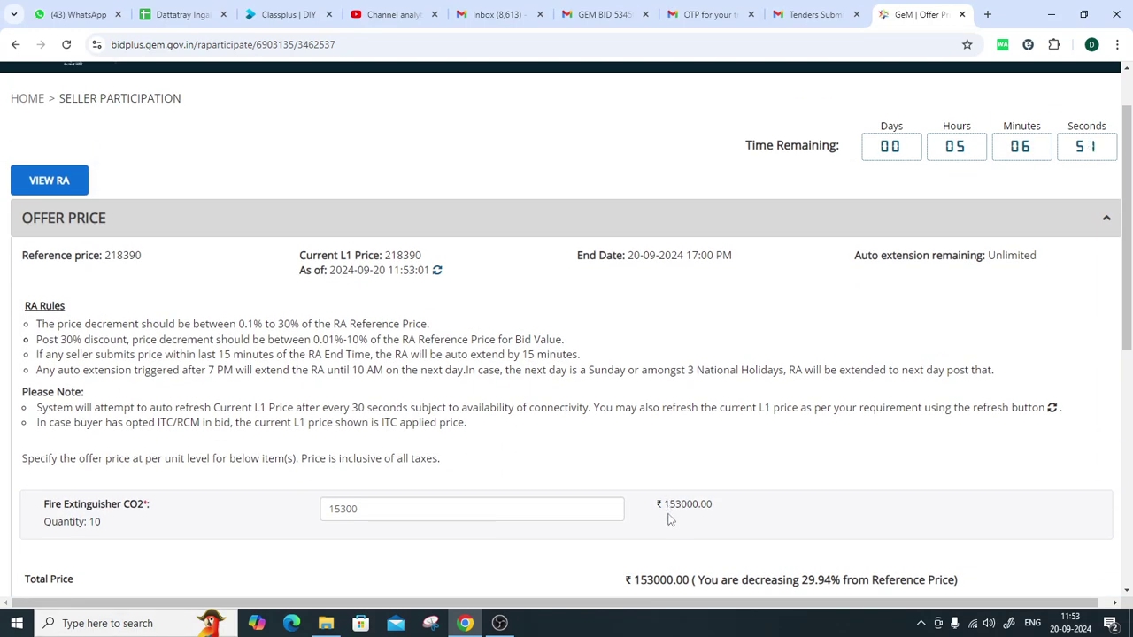
left_click_drag(669, 504, 733, 509)
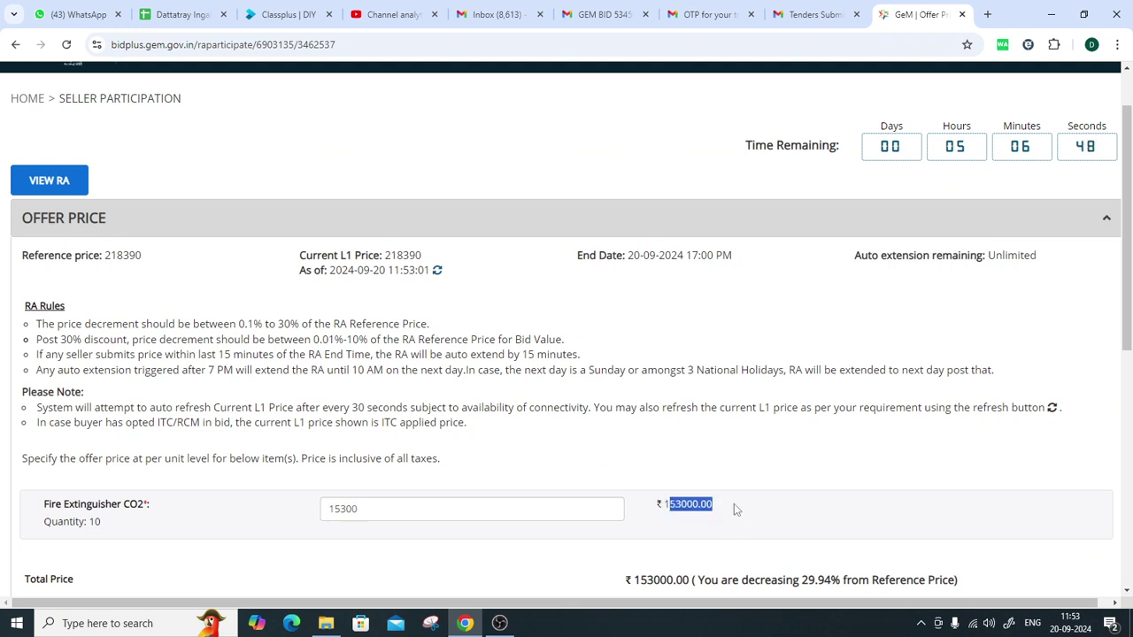
left_click(697, 535)
left_click_drag(383, 256, 440, 261)
left_click(632, 434)
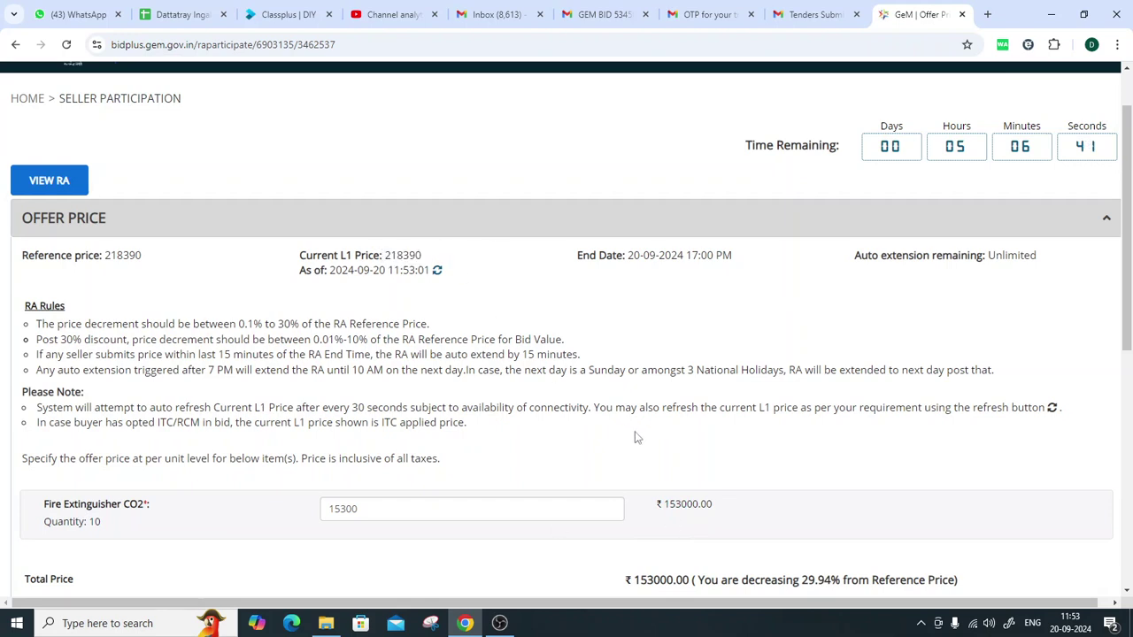
Save the offer price and confirm its submission to the RA
scroll(458, 392, "down", 3)
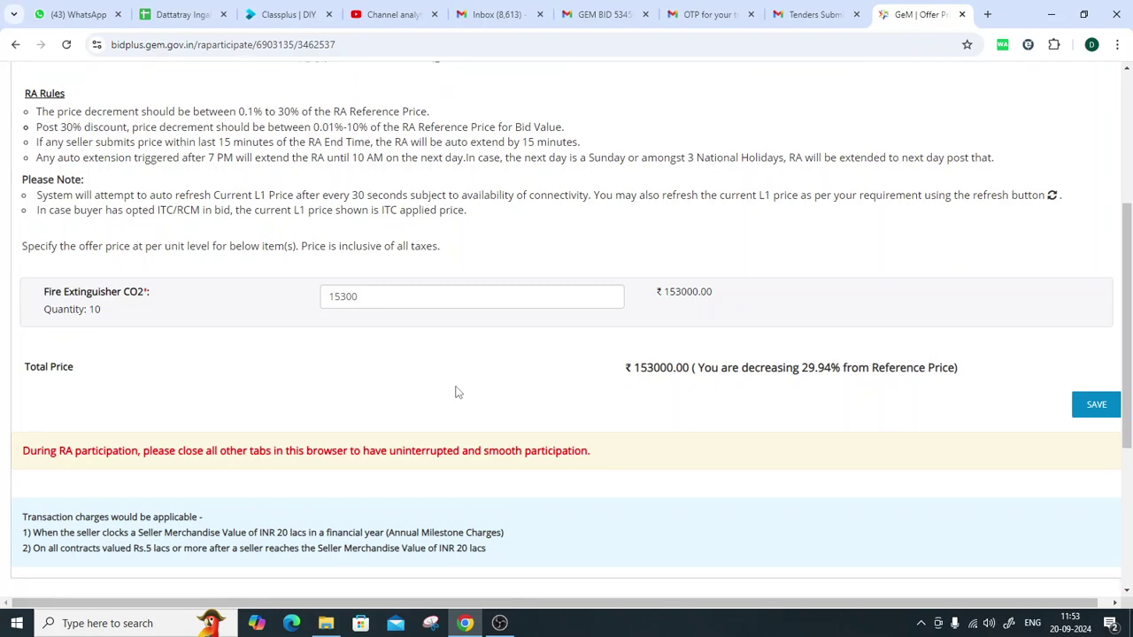
scroll(458, 392, "down", 2)
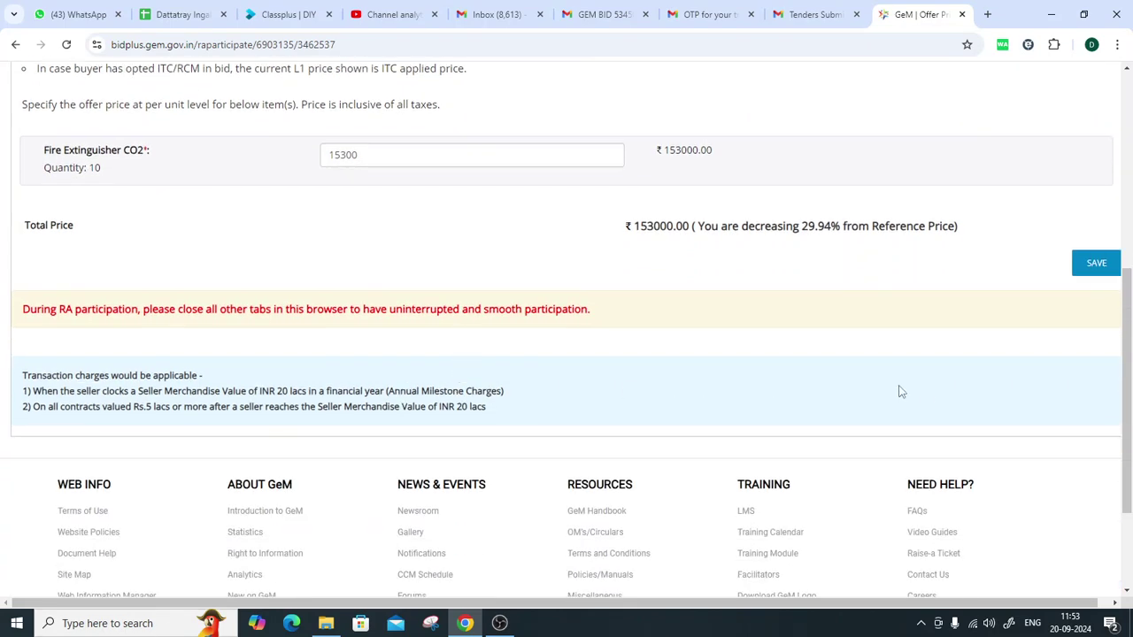
left_click(1095, 263)
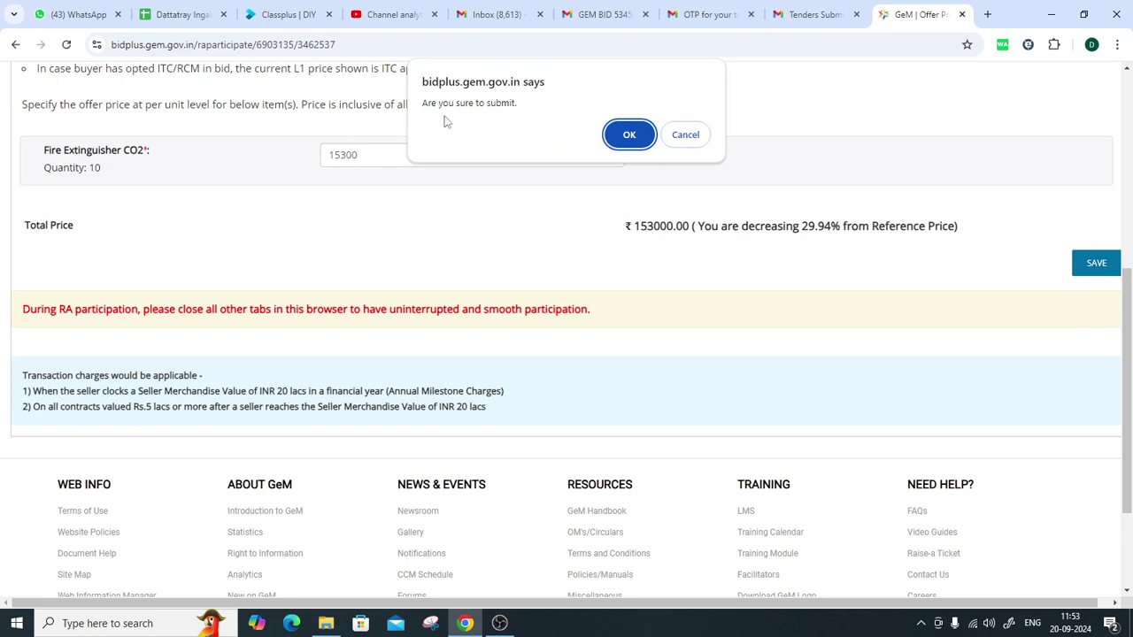
left_click(626, 135)
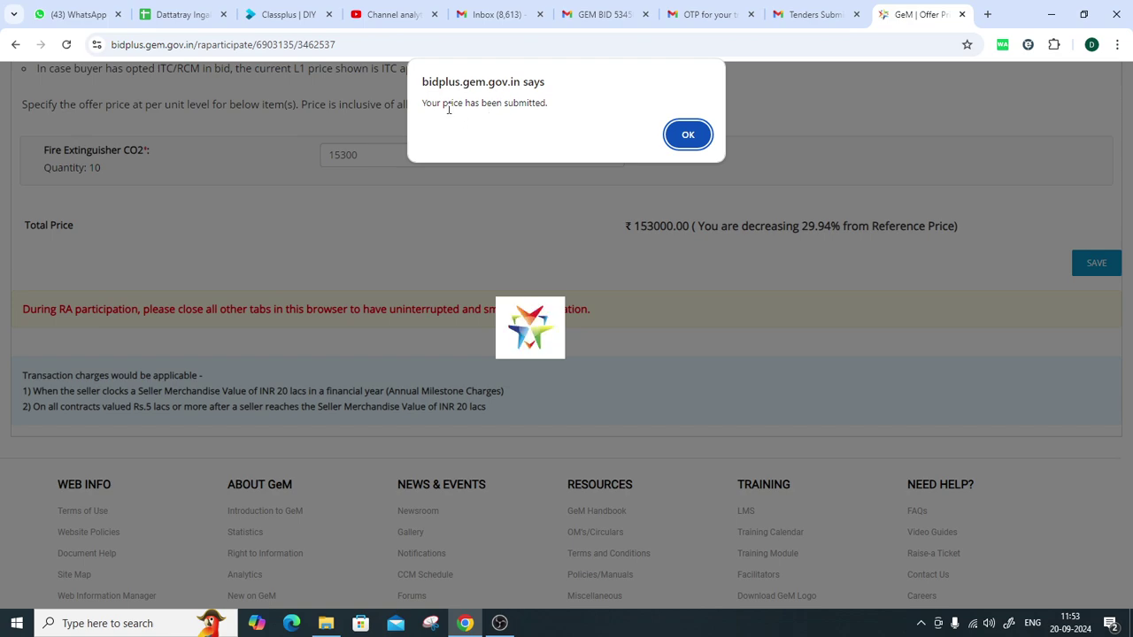
left_click(689, 134)
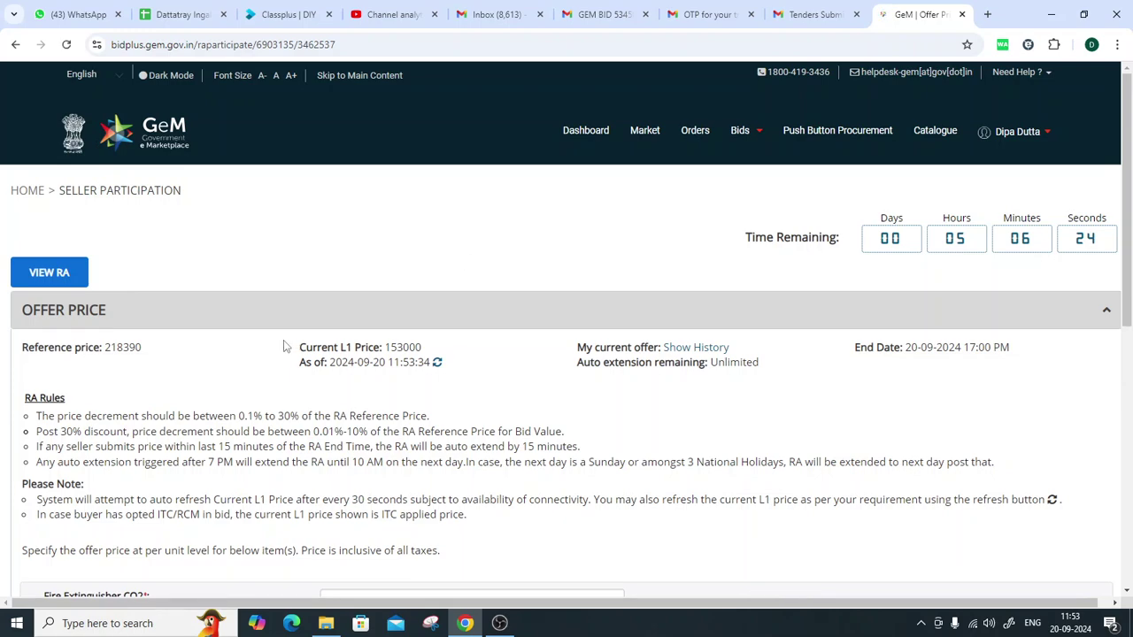
Check the current L1 price on the reloaded offer page after submitting the offer
scroll(454, 264, "down", 1)
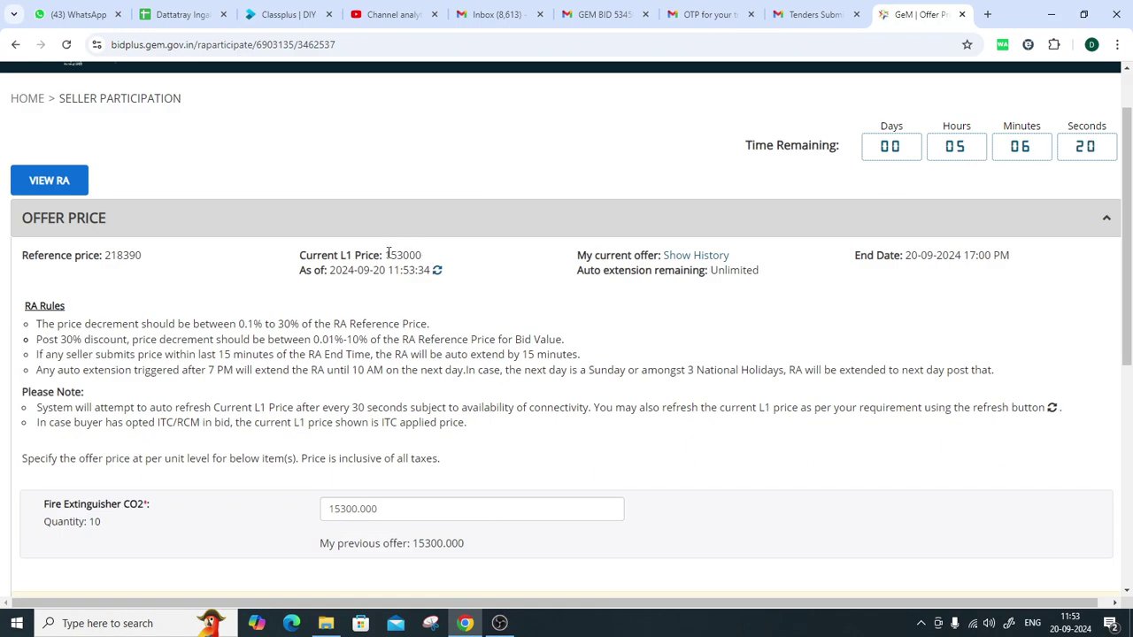
double_click(395, 252)
left_click(383, 246)
Recalculate the total price and percentage decrease for the existing Fire Extinguisher CO2 offer price
scroll(181, 409, "down", 2)
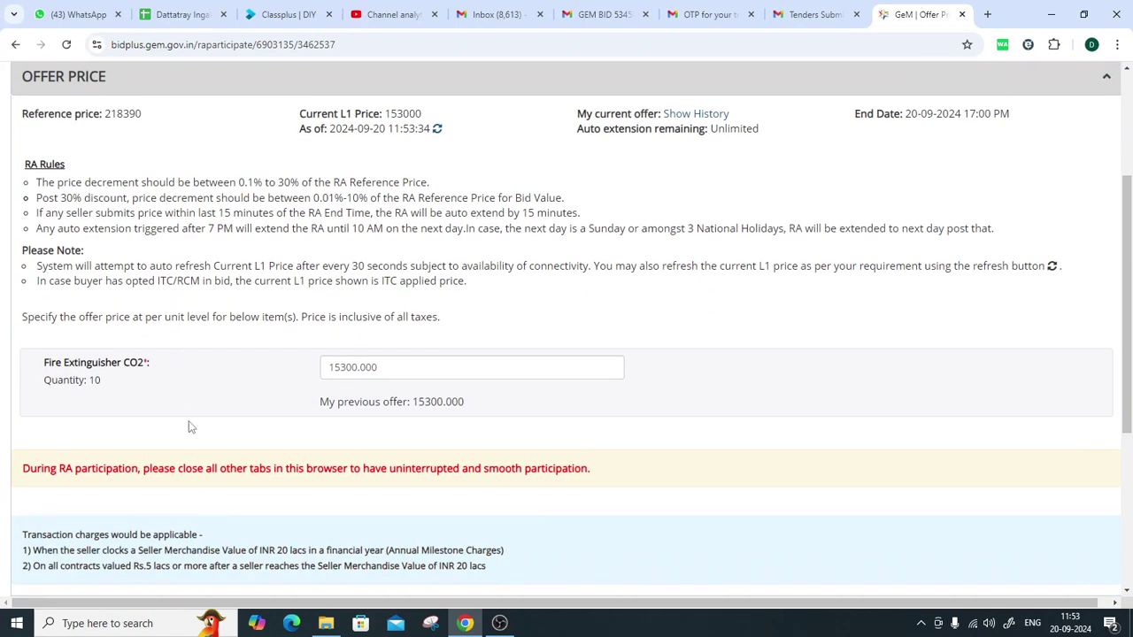
left_click(363, 368)
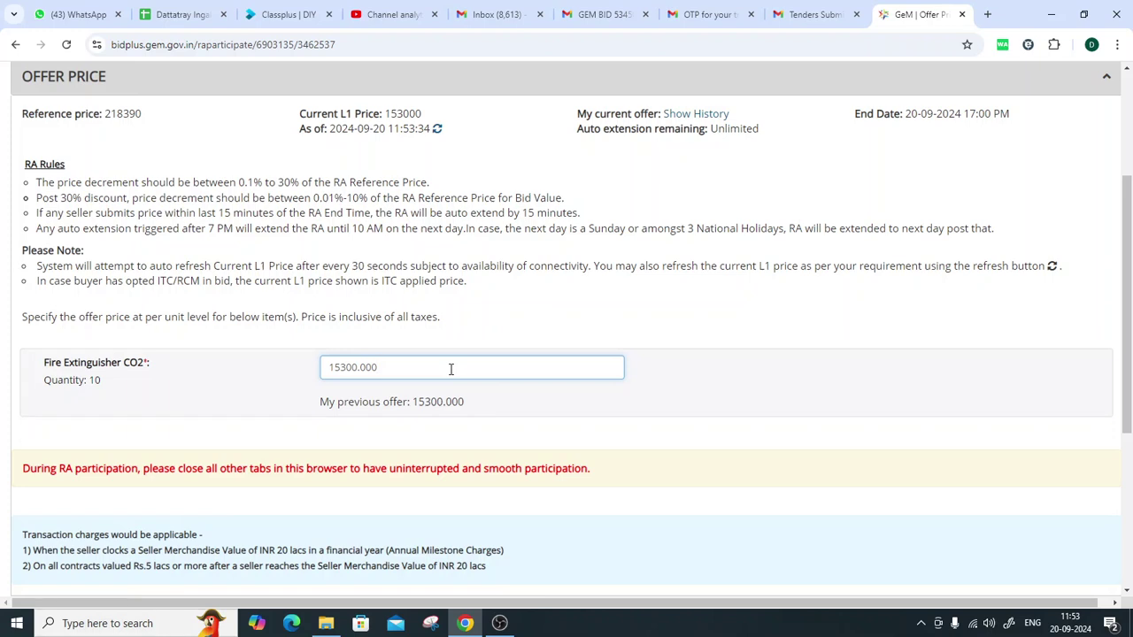
left_click(477, 421)
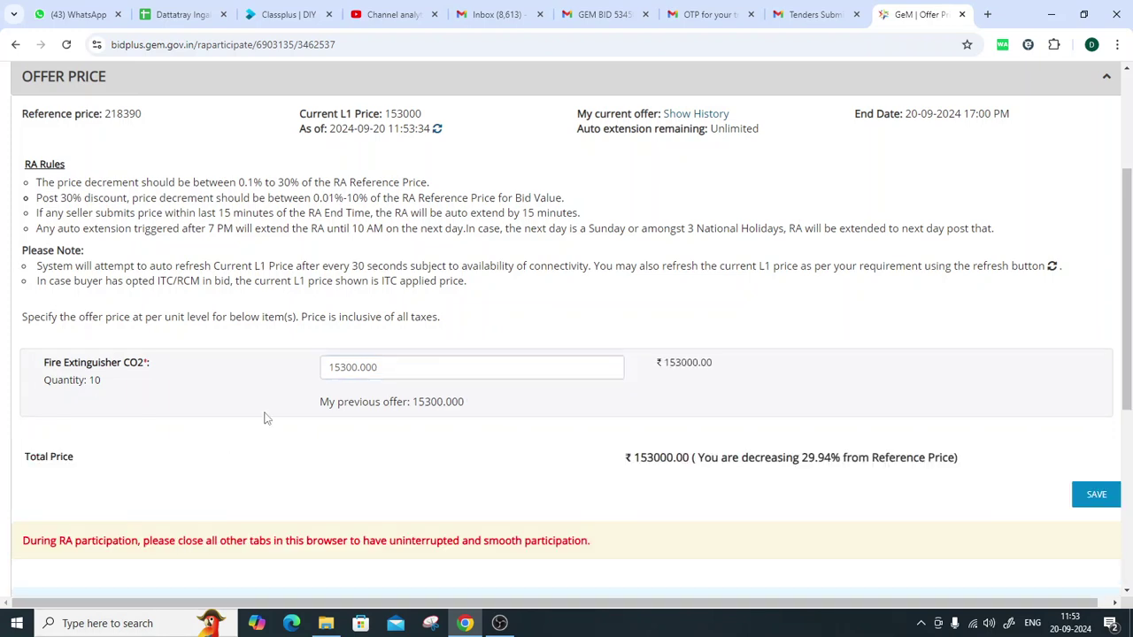
Set the Fire Extinguisher CO2 unit price to 15000 and recalculate the total price
left_click(358, 369)
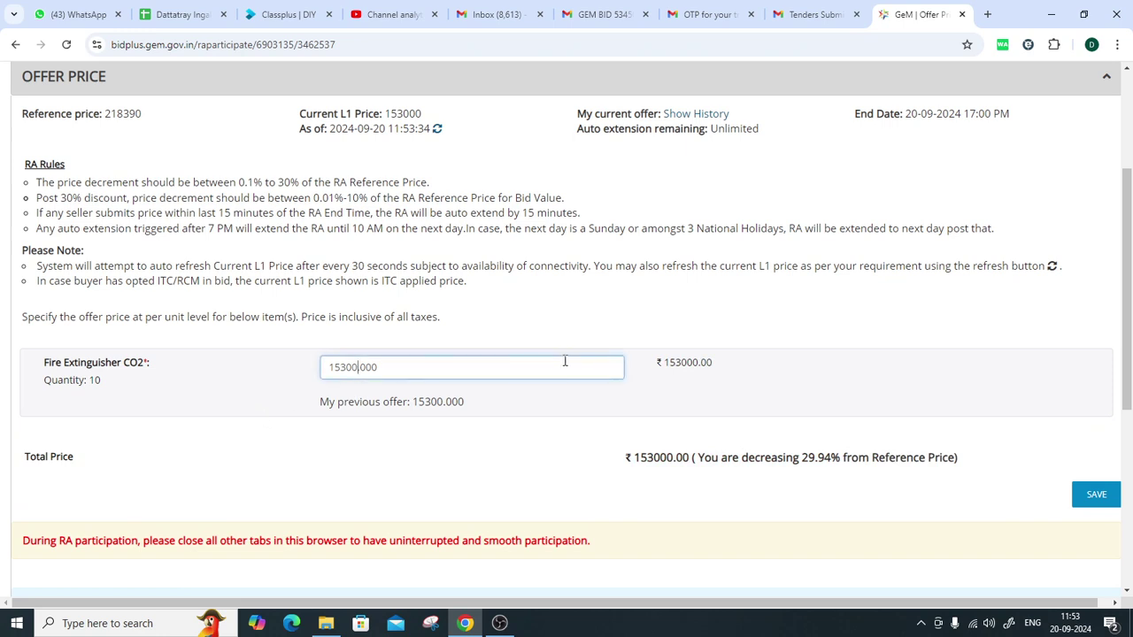
type("14500")
key("BackSpace")
key("BackSpace")
key("BackSpace")
key("BackSpace")
key("BackSpace")
key("BackSpace")
key("BackSpace")
key("BackSpace")
key("BackSpace")
key("BackSpace")
key("Delete")
key("Delete")
key("Delete")
type("1")
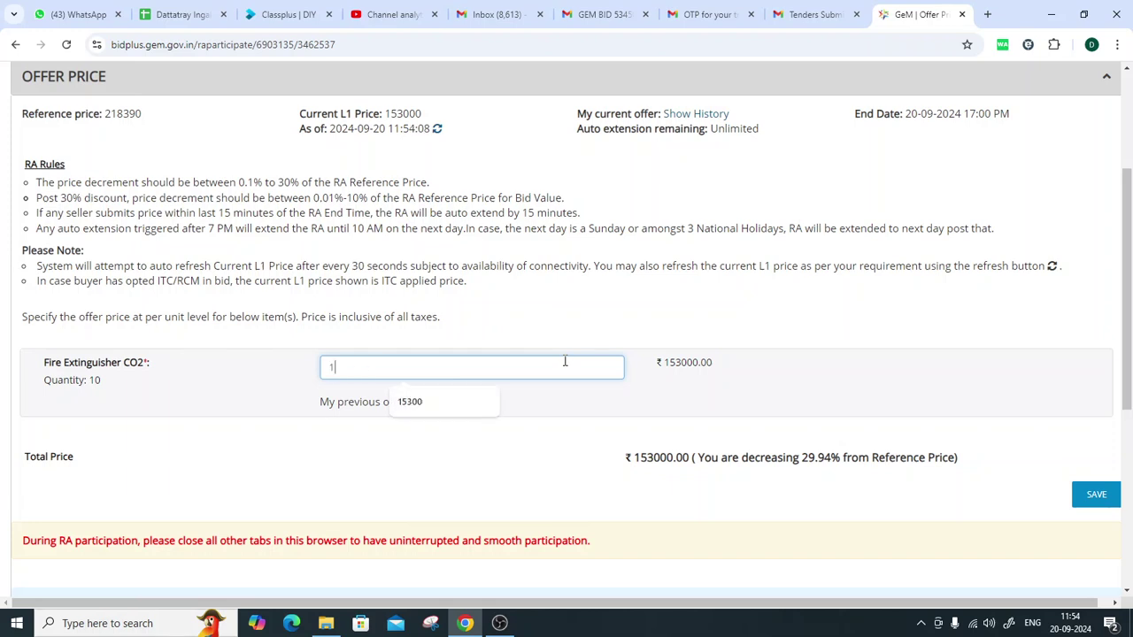
type("5000")
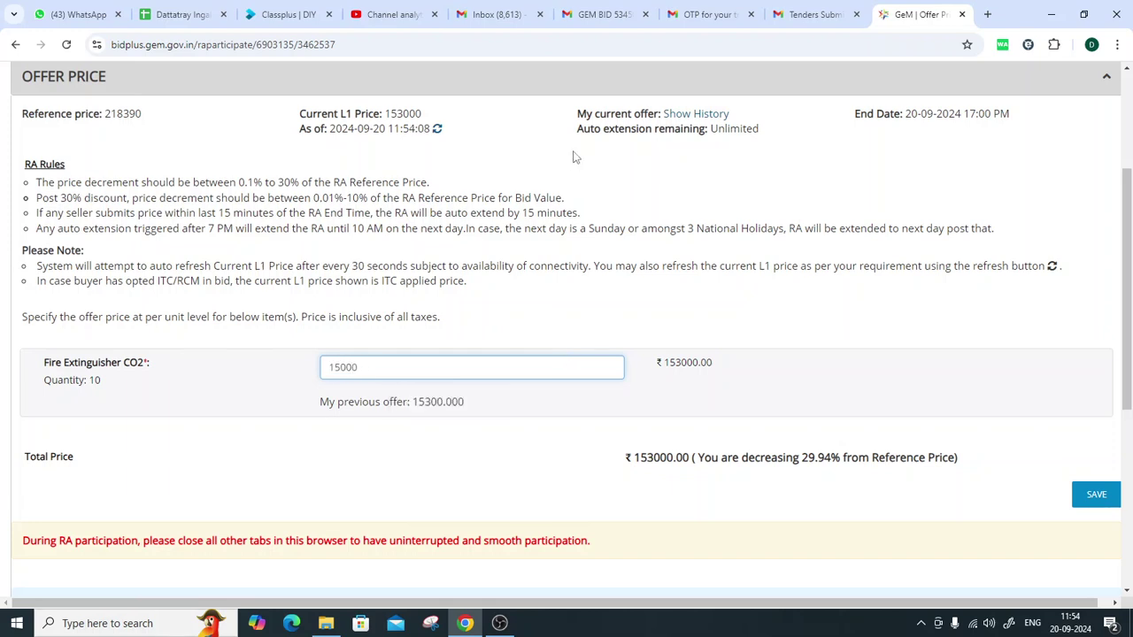
left_click(791, 387)
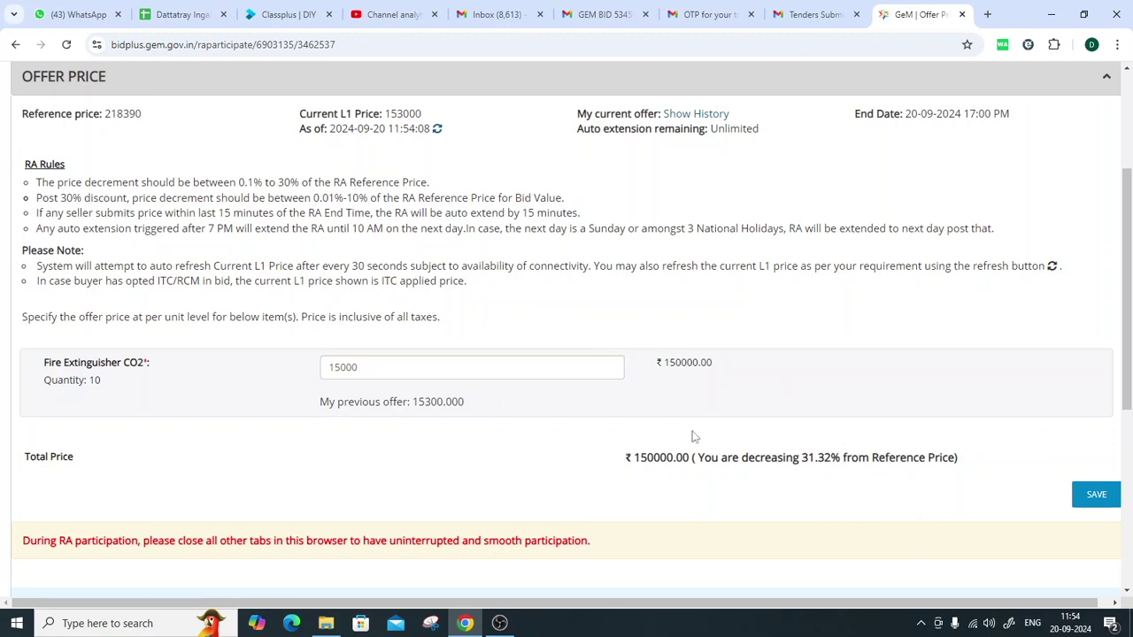
Save the new offer price, confirm its submission to the RA and dismiss the acknowledgement
left_click(1094, 496)
left_click(632, 133)
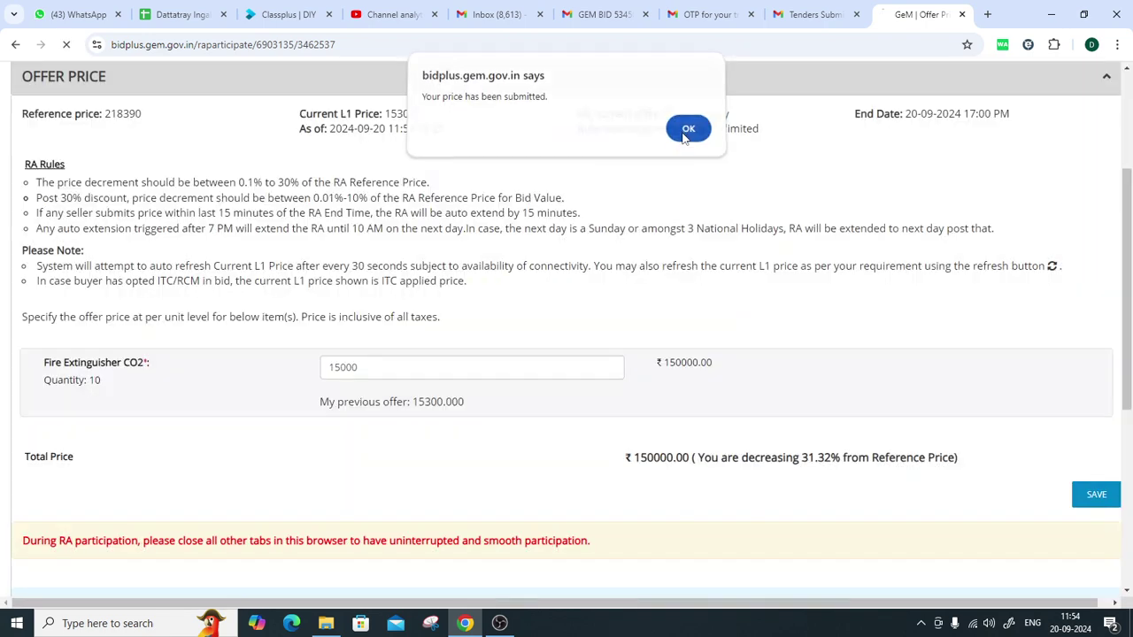
left_click(686, 132)
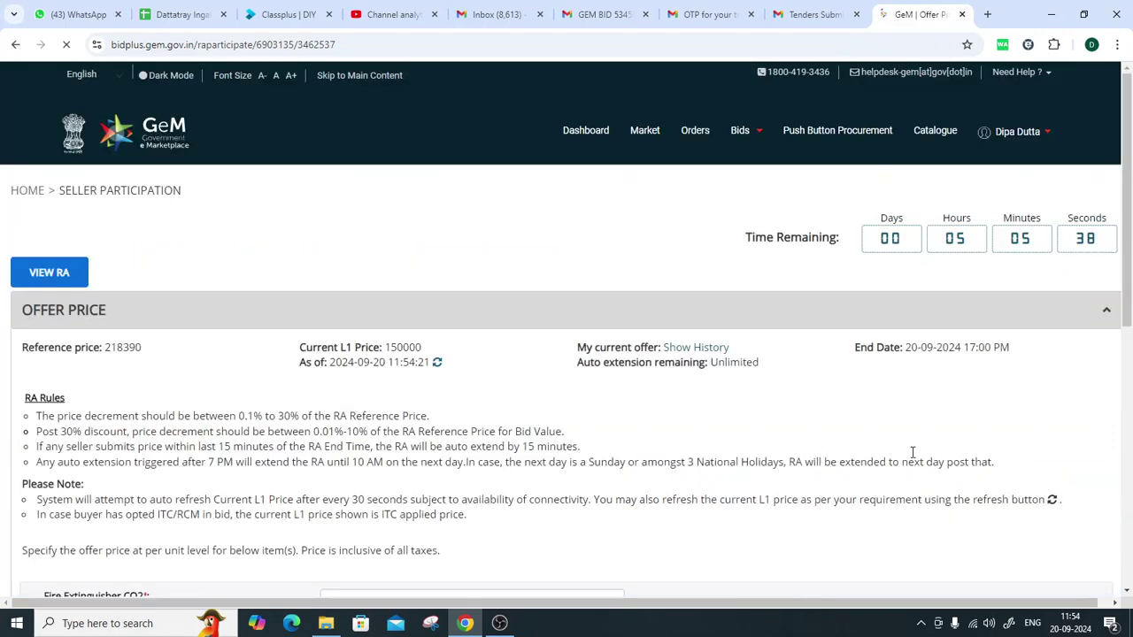
Check the submitted Fire Extinguisher CO2 offer's percentage decrease from the reference price
scroll(599, 443, "down", 3)
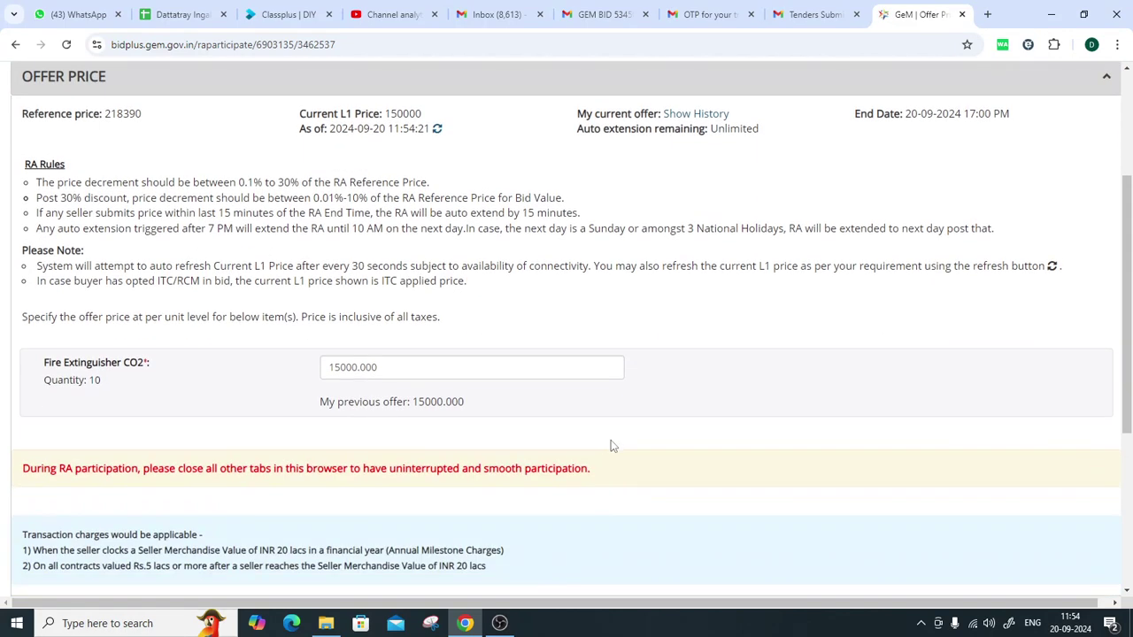
scroll(610, 446, "down", 1)
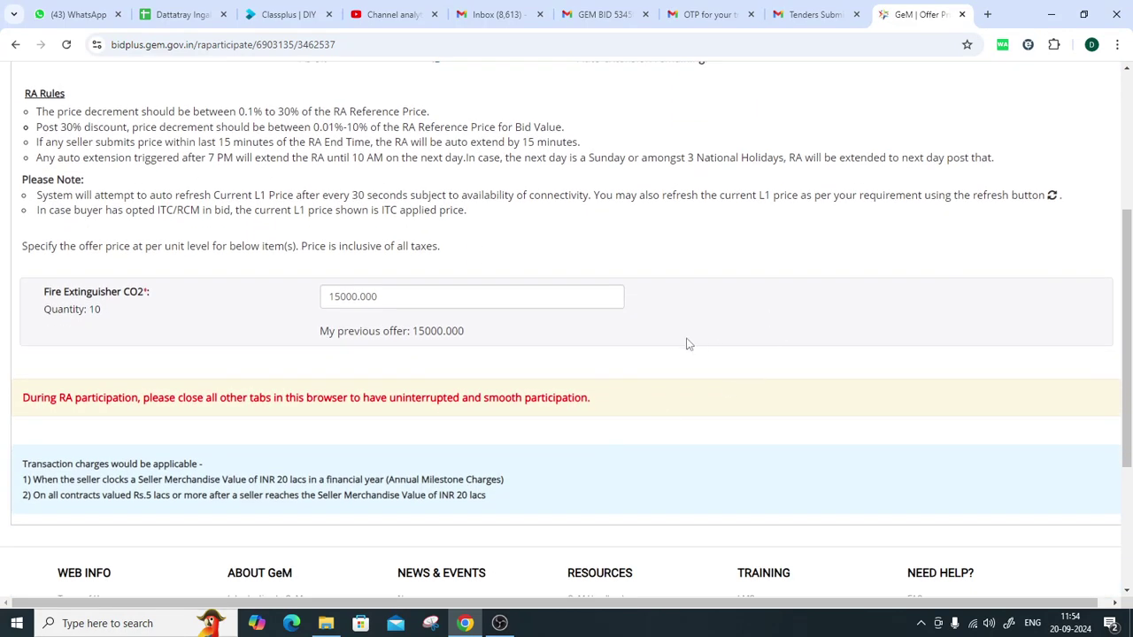
left_click(460, 289)
left_click(584, 339)
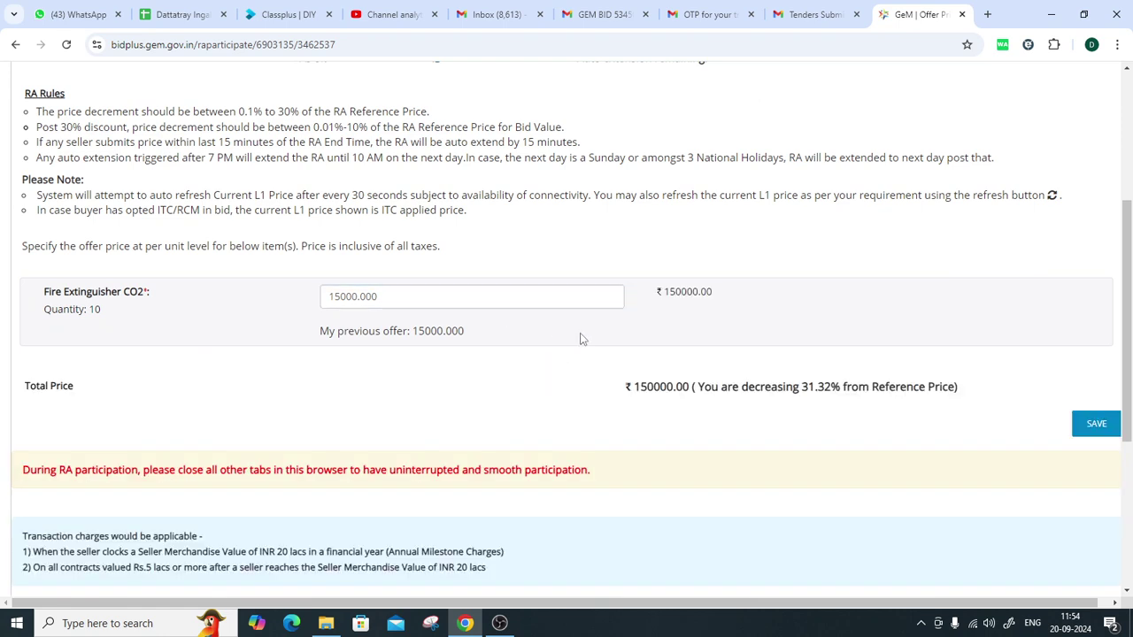
double_click(805, 384)
left_click(804, 412)
double_click(805, 386)
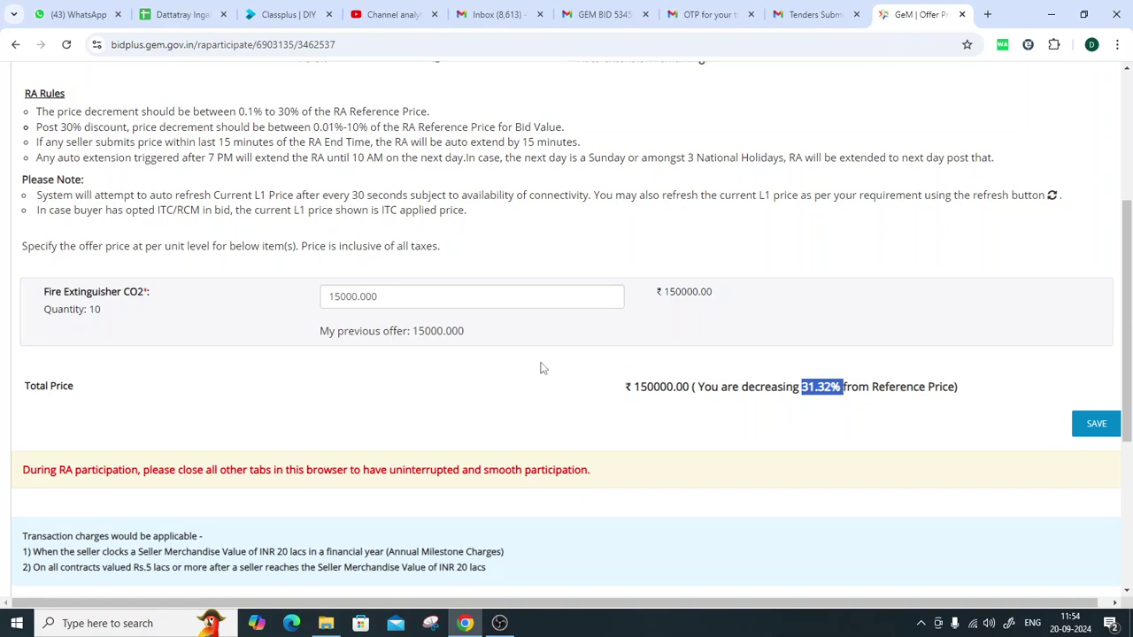
Check the current L1 price in the Offer Price section
scroll(451, 385, "up", 3)
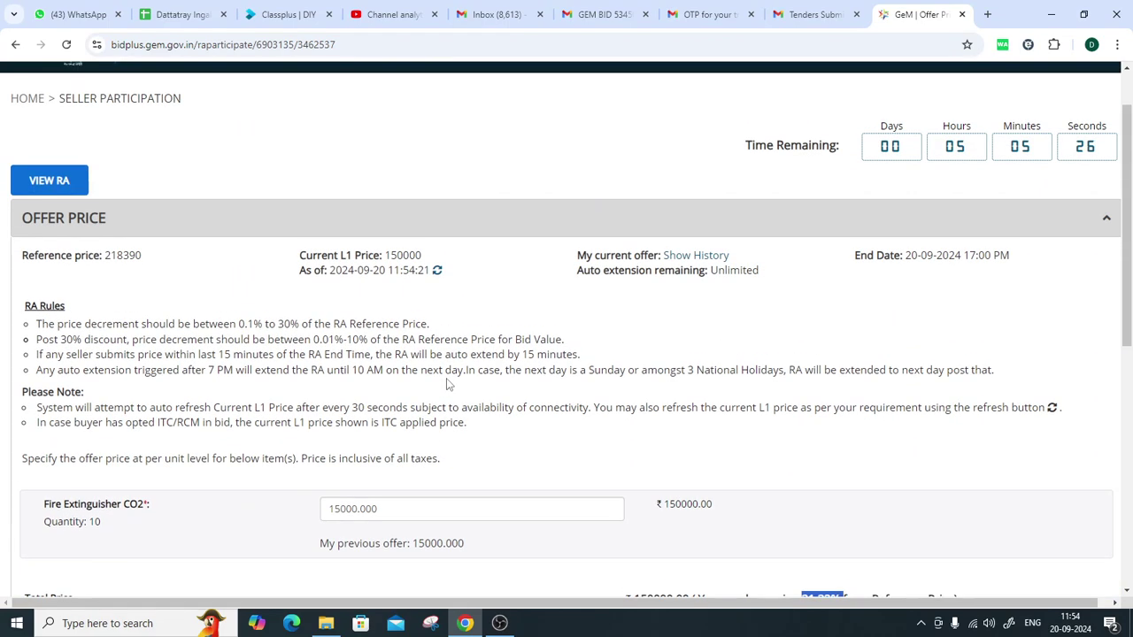
scroll(446, 384, "up", 1)
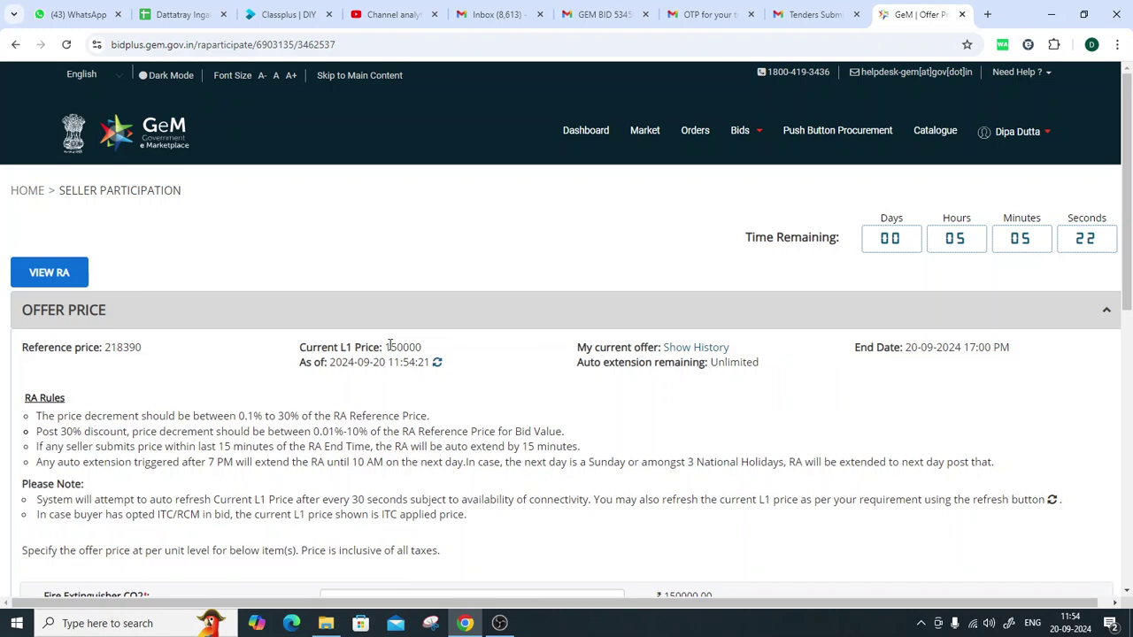
left_click_drag(382, 347, 468, 353)
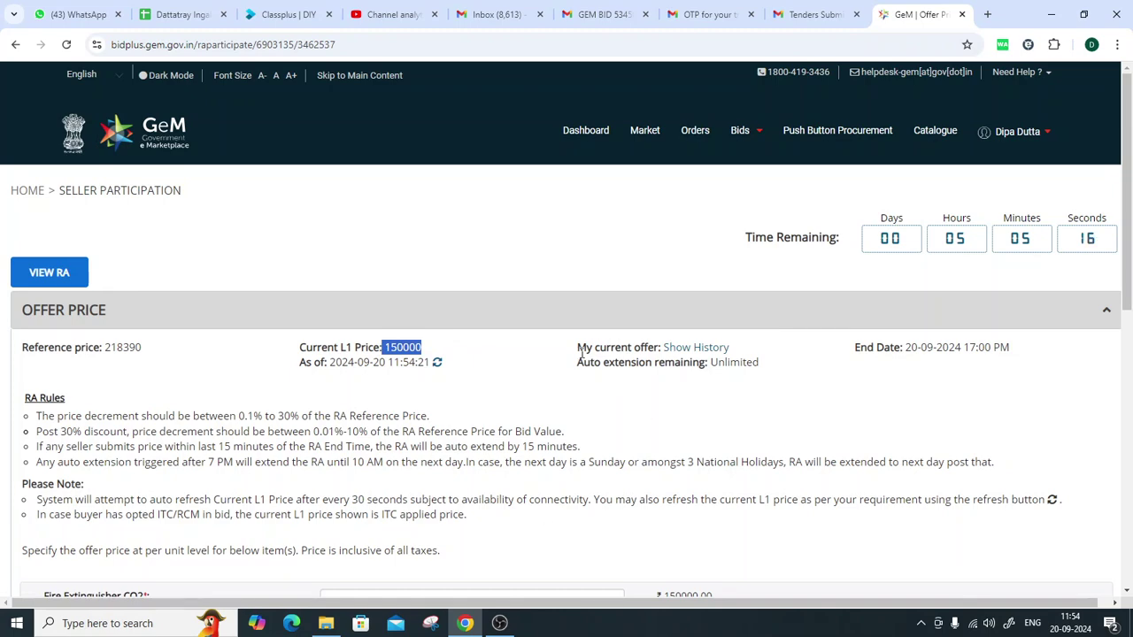
Review the unit prices in the RA history of the seller's own offers, then close the history
left_click(707, 347)
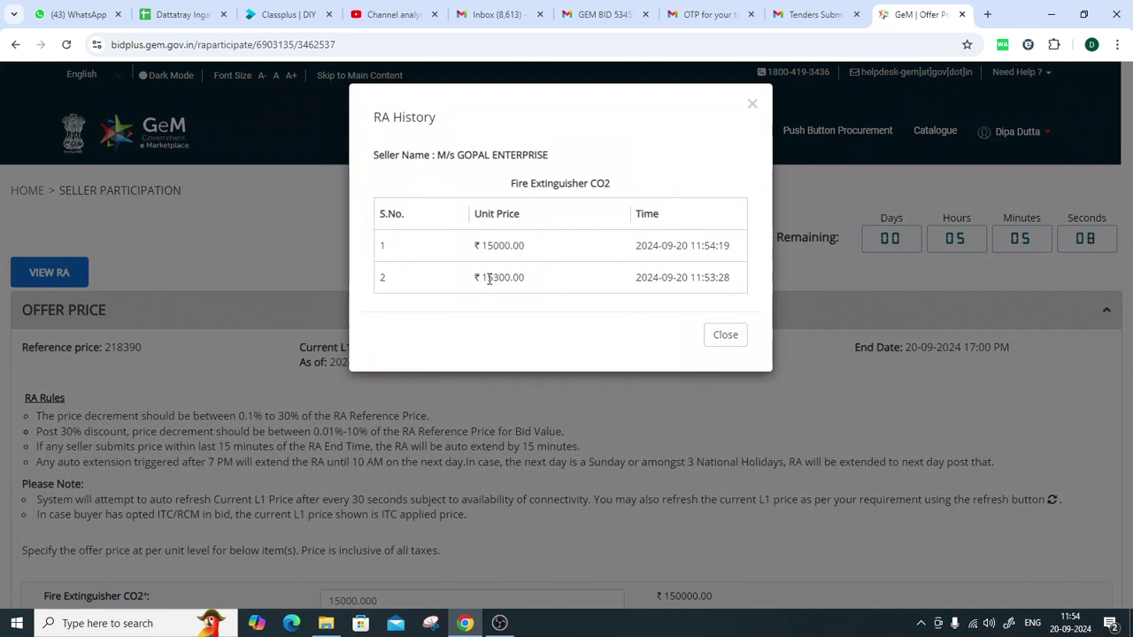
left_click_drag(481, 278, 531, 281)
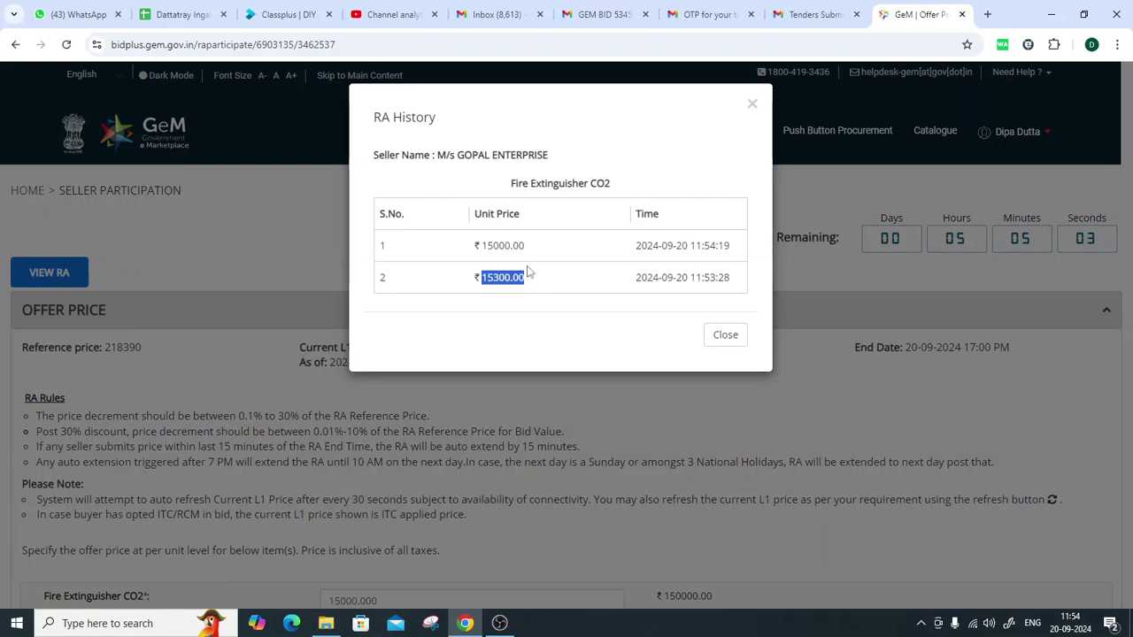
left_click_drag(481, 246, 524, 247)
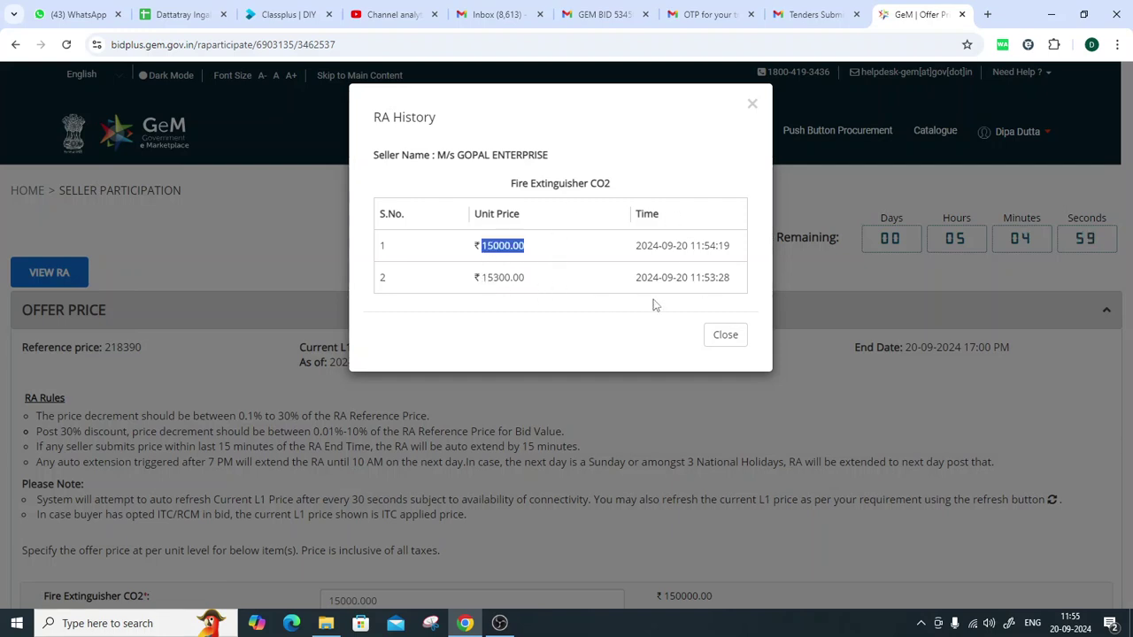
left_click(720, 340)
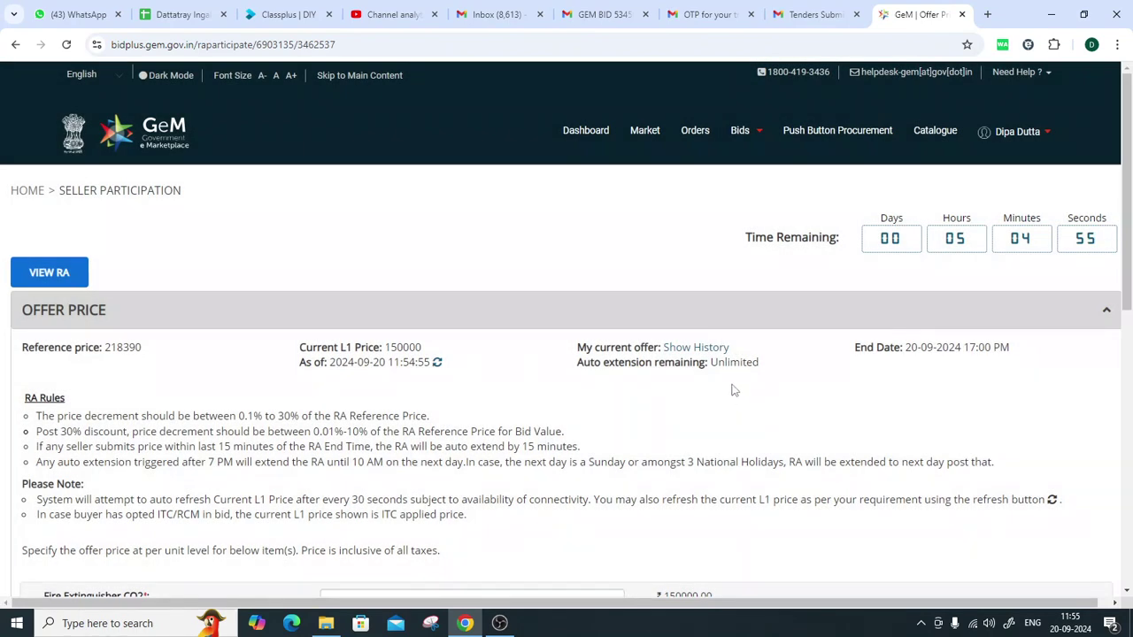
Try to submit the same Fire Extinguisher CO2 offer price again without lowering it
scroll(682, 359, "down", 3)
scroll(681, 359, "down", 1)
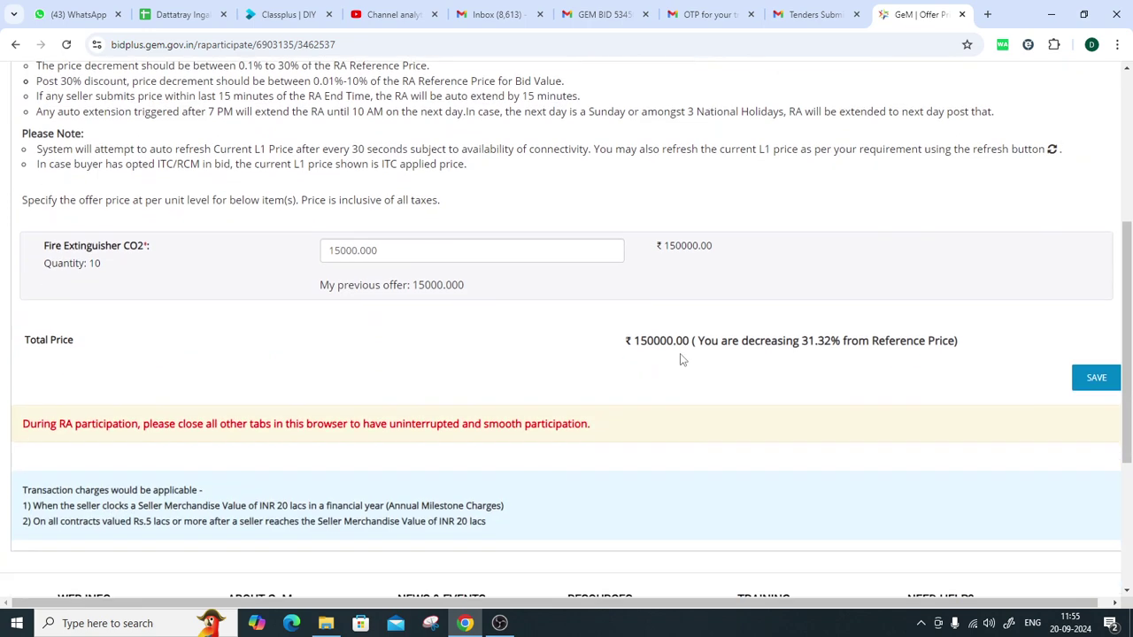
left_click(1095, 353)
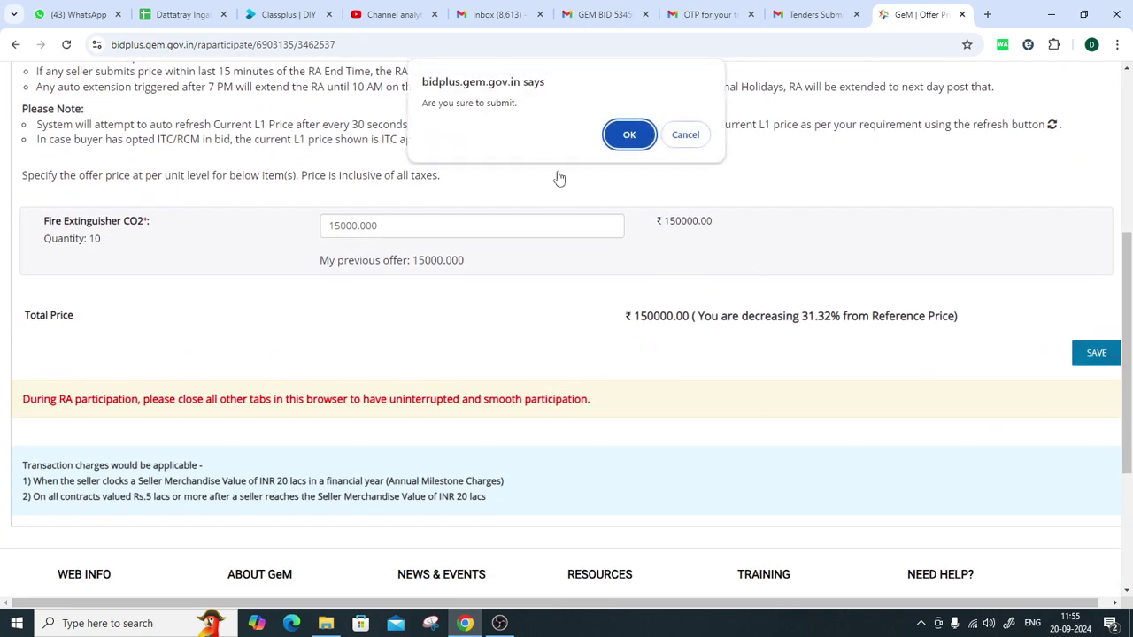
left_click(630, 137)
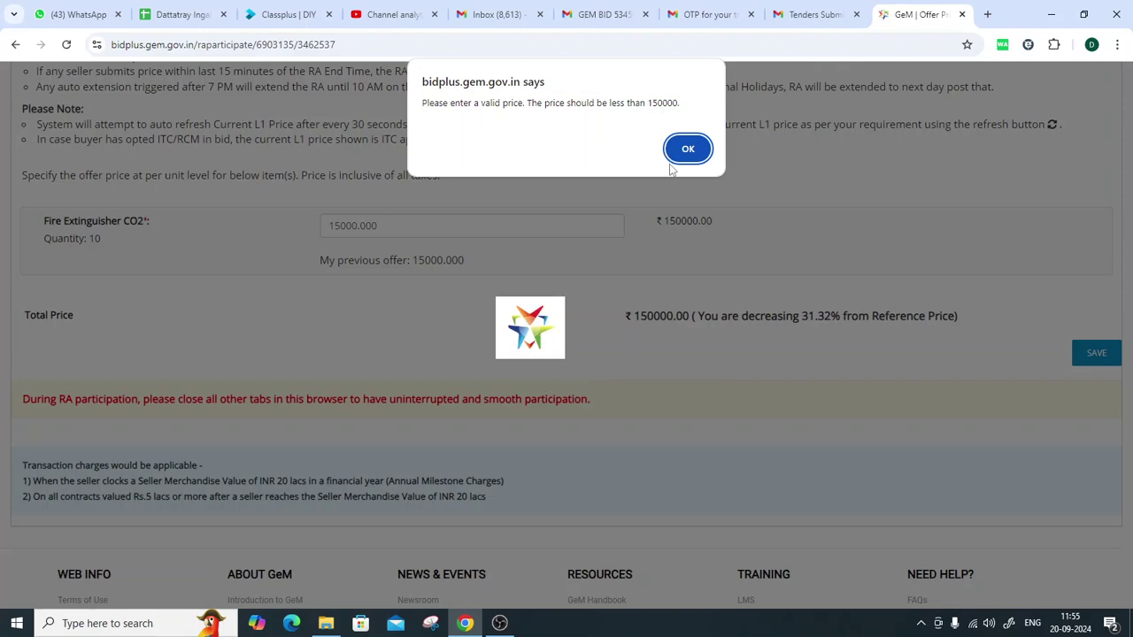
left_click(671, 151)
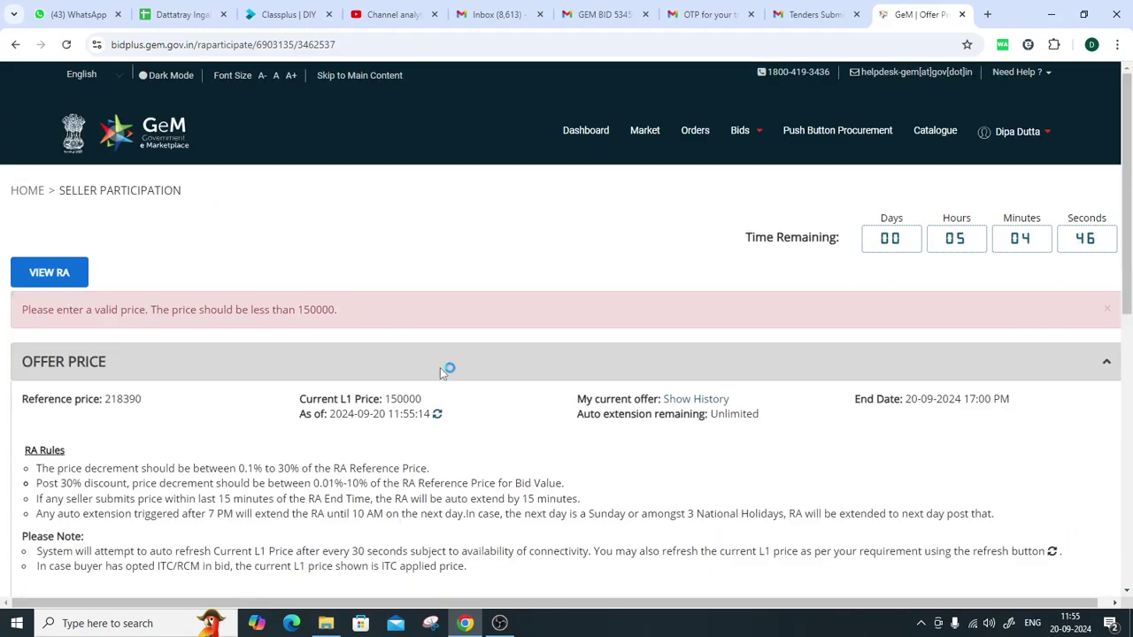
Set the Fire Extinguisher CO2 unit price to 14999 and recalculate the total price
scroll(416, 359, "down", 4)
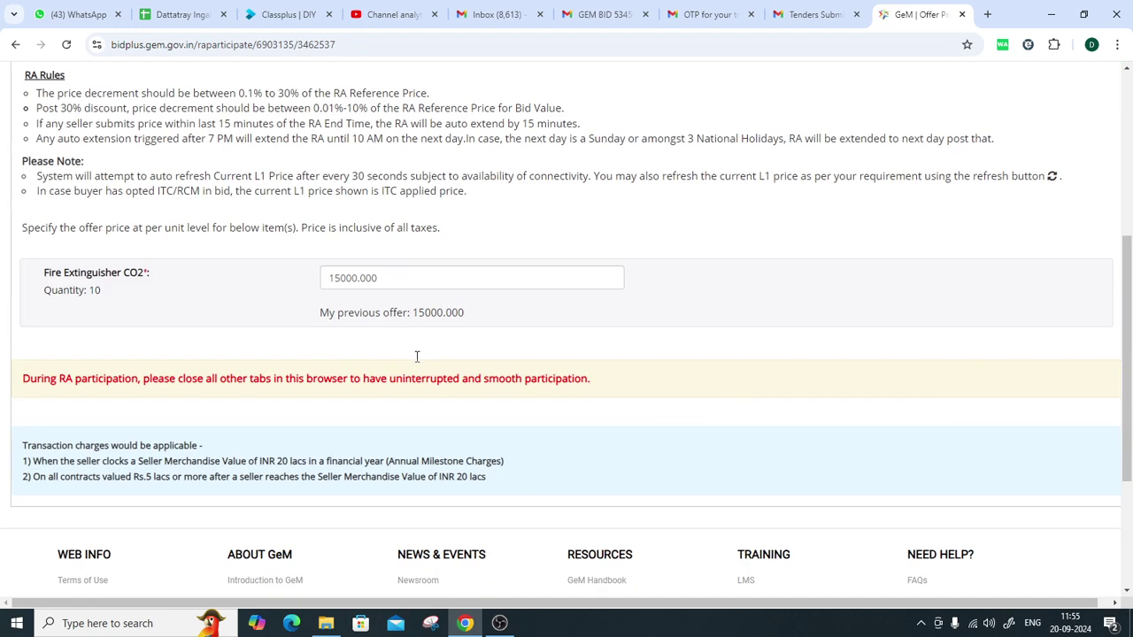
left_click(349, 278)
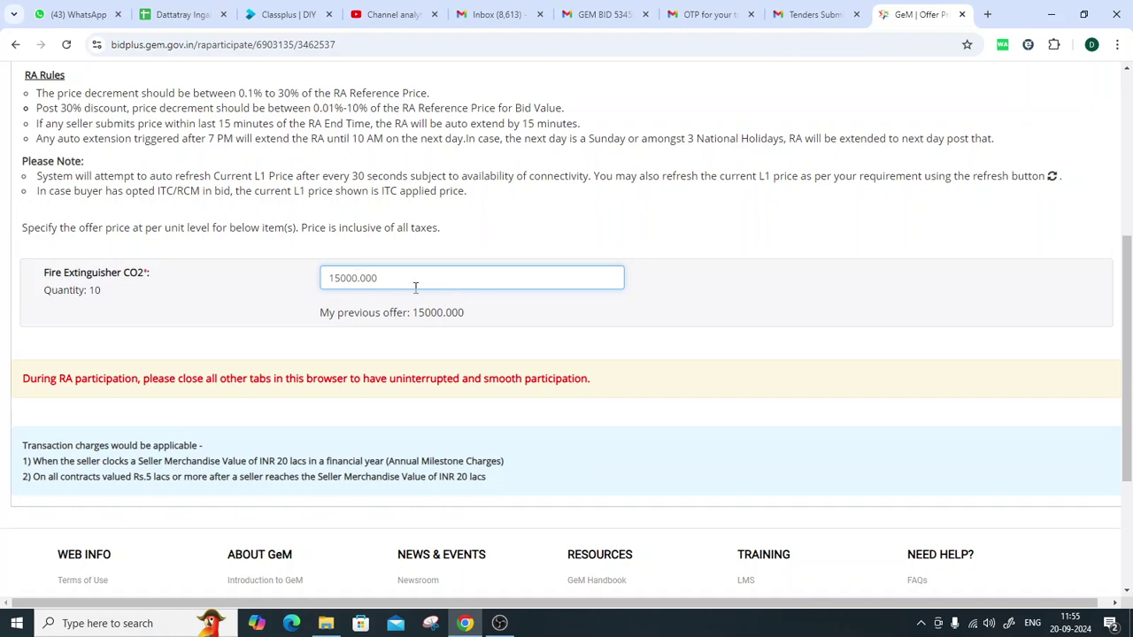
key("BackSpace")
key("BackSpace")
key("BackSpace")
key("BackSpace")
type("14999")
left_click(744, 278)
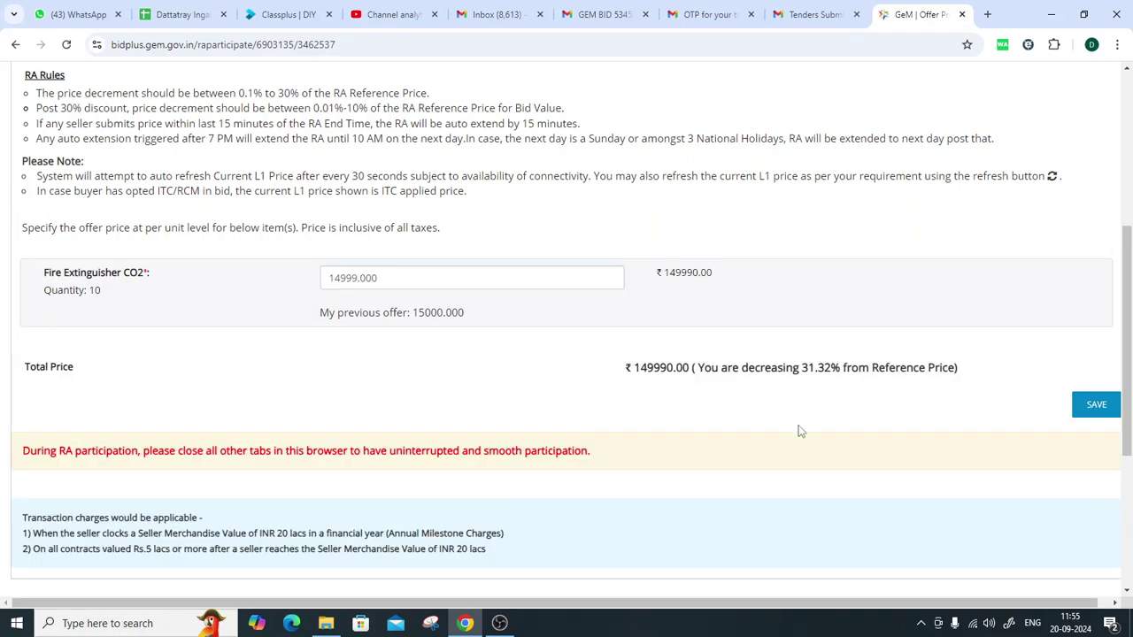
Try to save and submit the offer at the unit price of 14999
left_click(1095, 412)
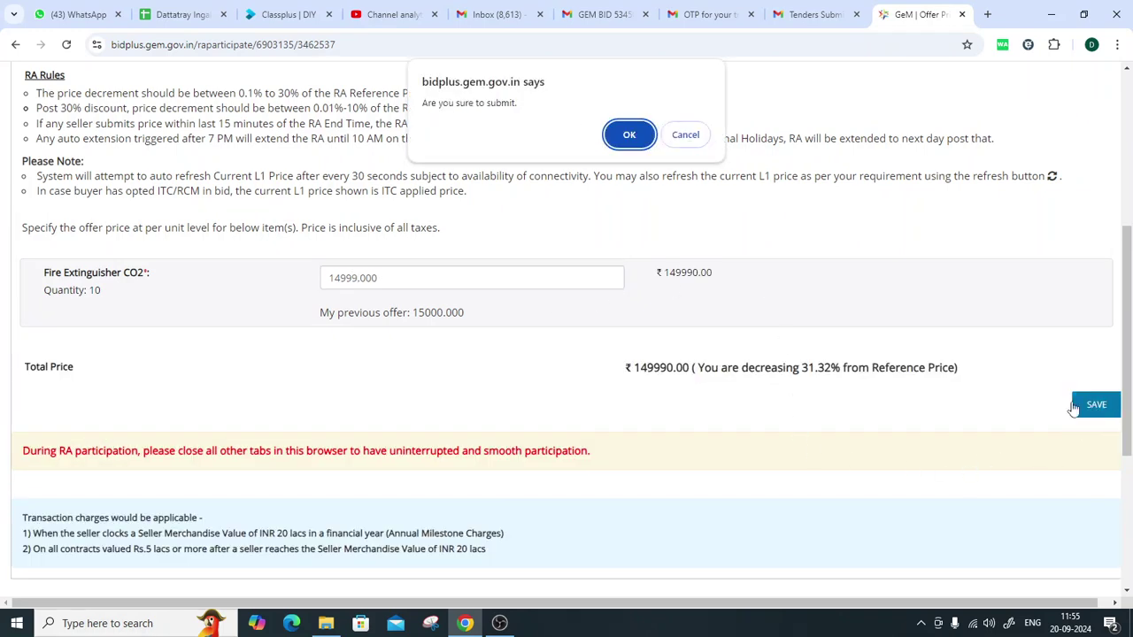
left_click(629, 137)
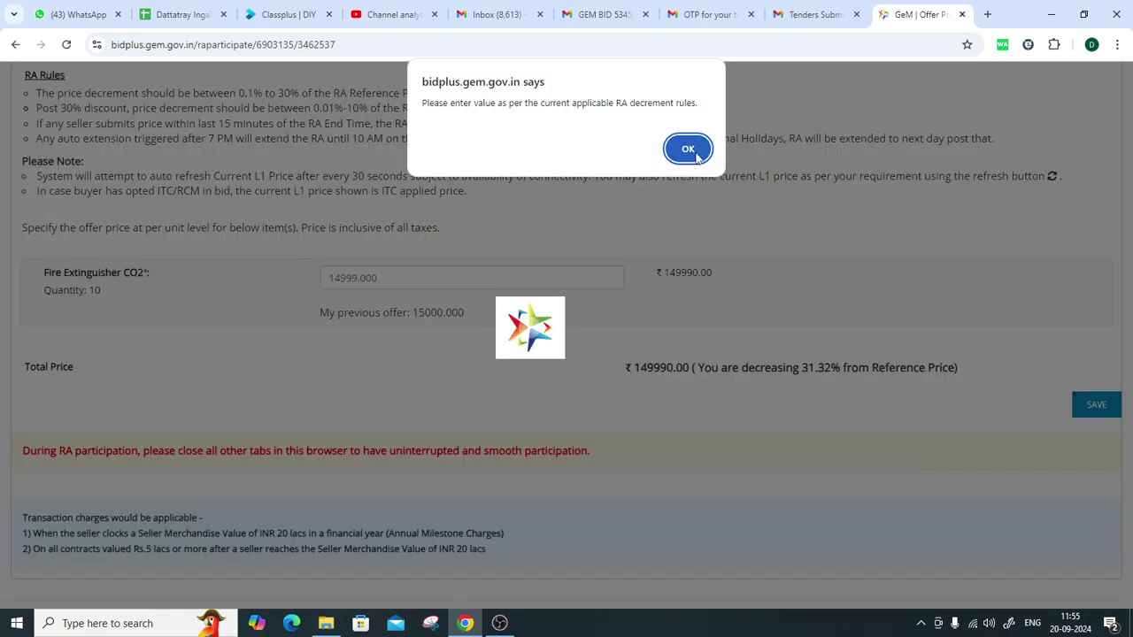
left_click(689, 148)
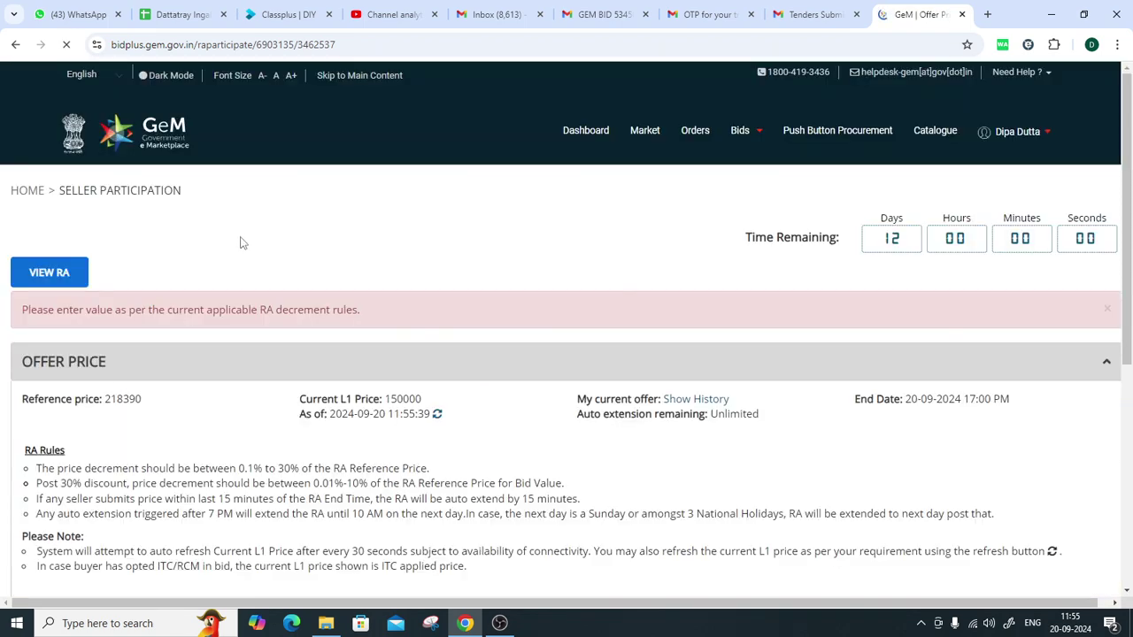
Check the minimum price decrement in the RA rules and set the Fire Extinguisher CO2 unit price to 14800
left_click_drag(238, 468, 252, 469)
scroll(292, 497, "down", 3)
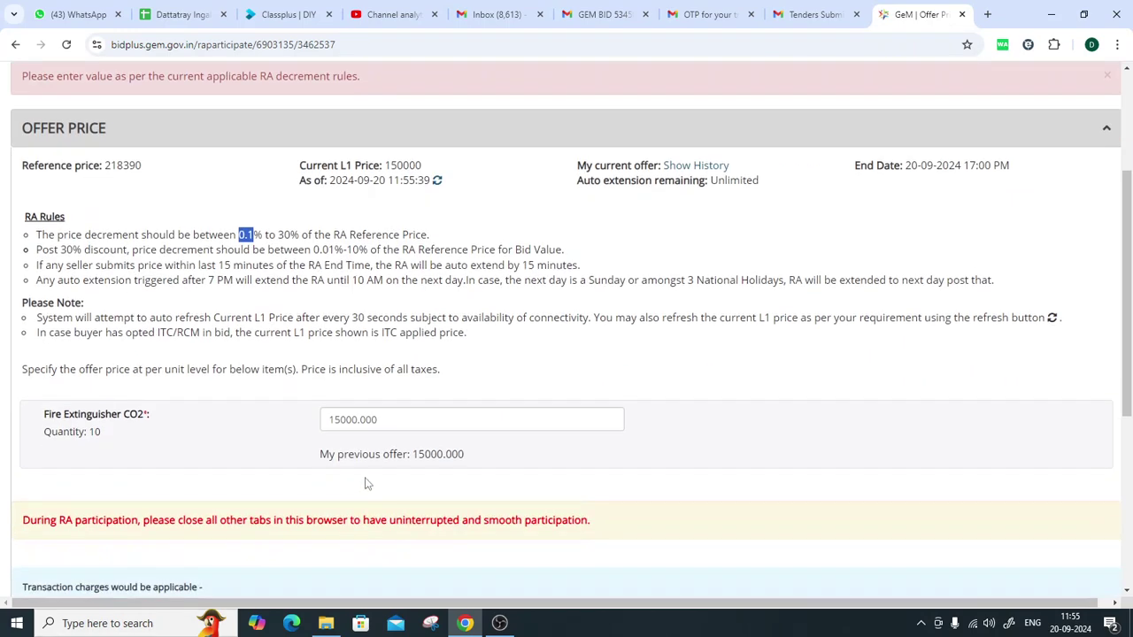
left_click(359, 422)
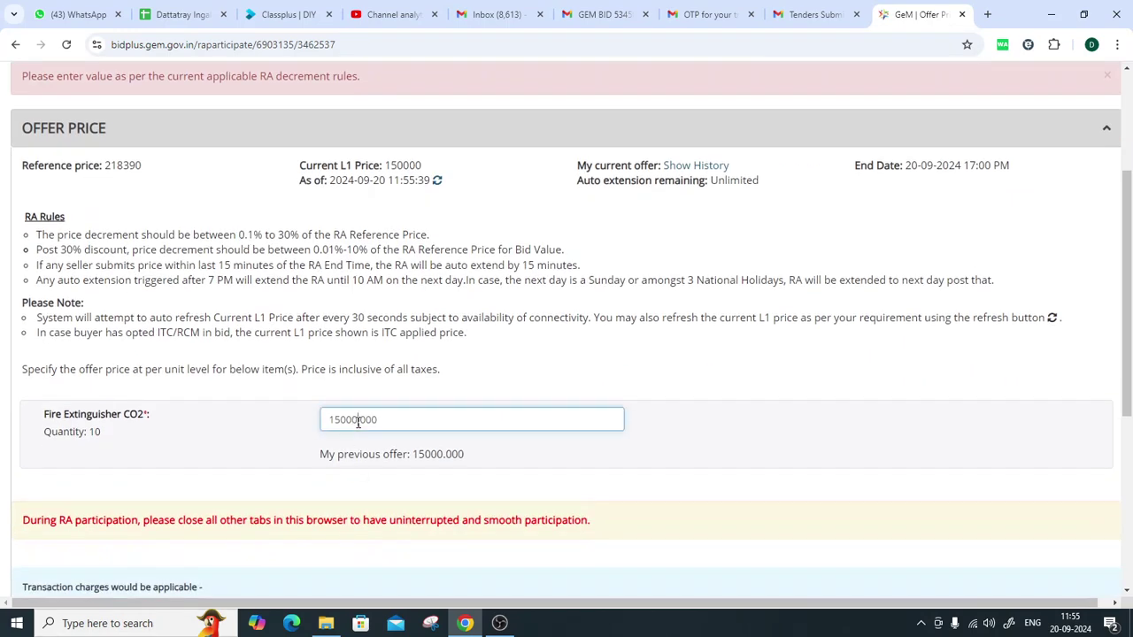
key("BackSpace")
key("BackSpace")
key("BackSpace")
key("BackSpace")
key("BackSpace")
type("14800.")
left_click(874, 461)
Save the 14800 unit price and confirm its submission to the RA
scroll(874, 461, "down", 2)
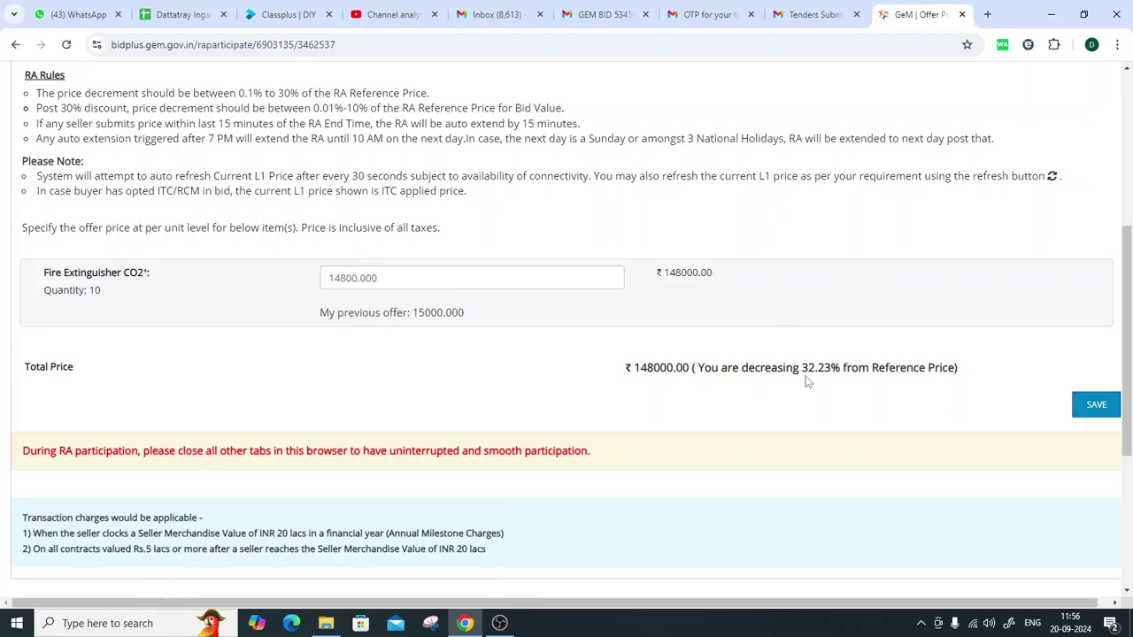
left_click(1088, 407)
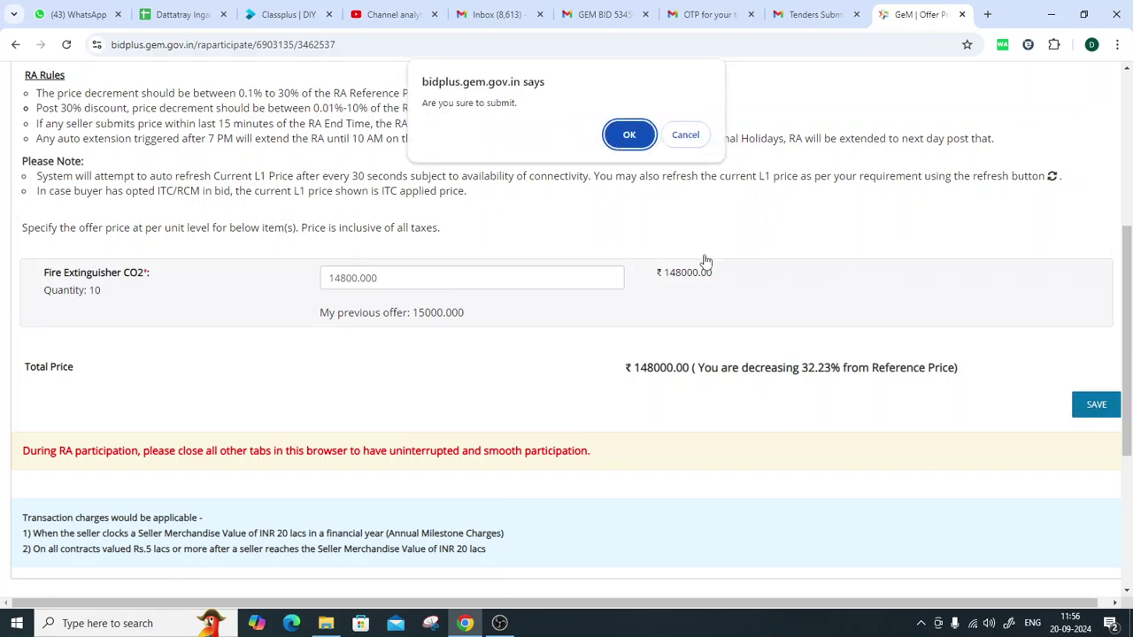
left_click(629, 136)
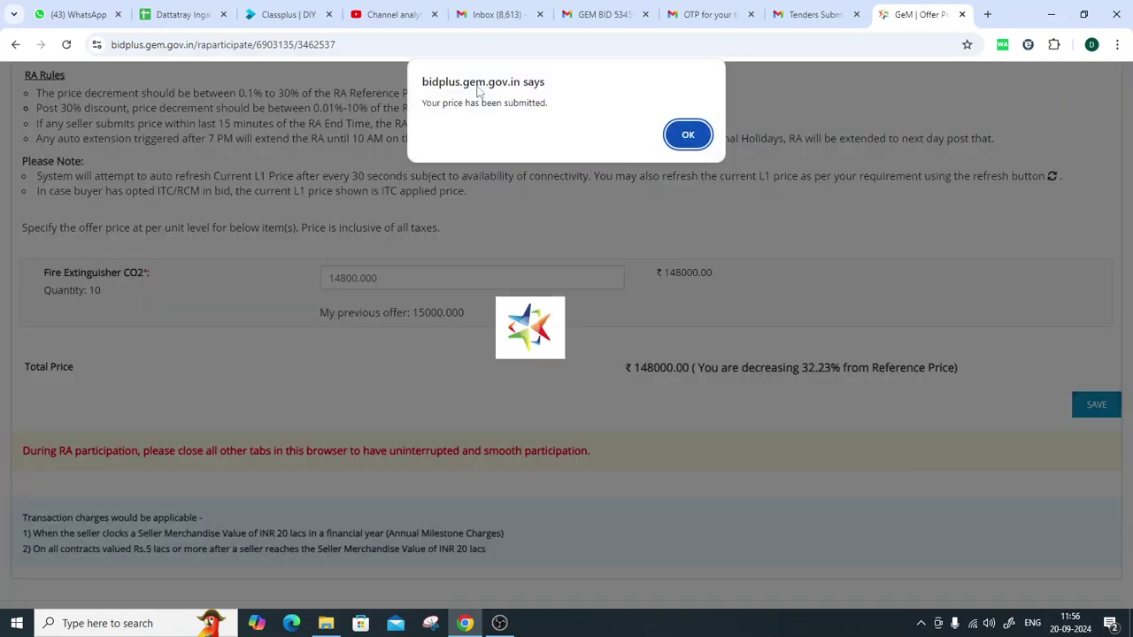
Acknowledge the price submission and check the minimum decrement rule and the current L1 price
left_click_drag(463, 104, 607, 114)
left_click(682, 133)
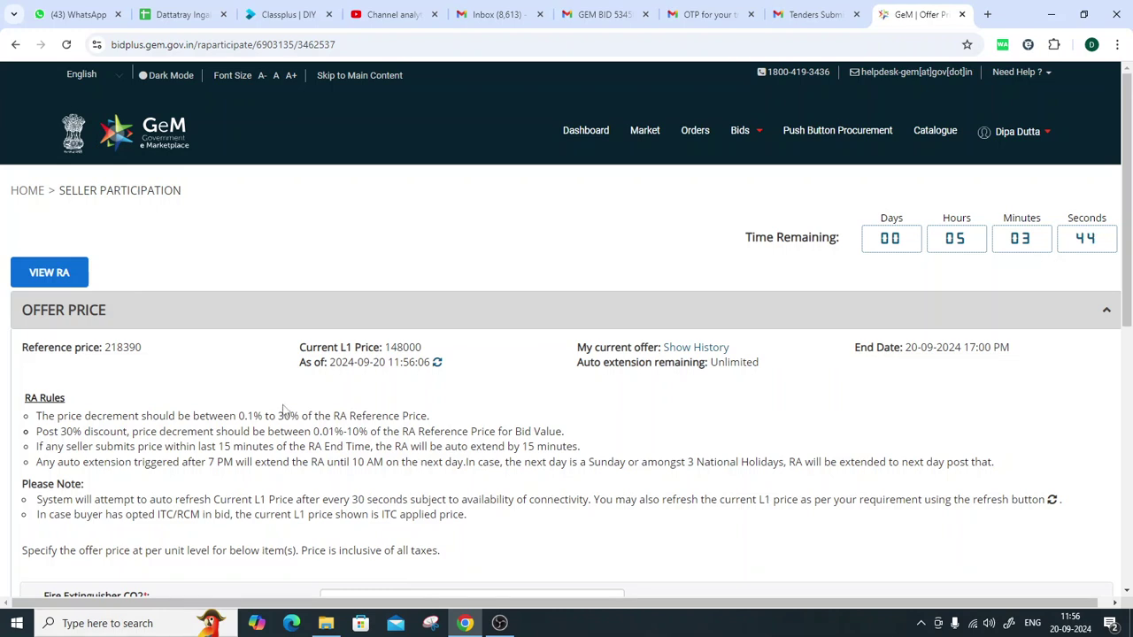
left_click_drag(240, 415, 254, 415)
left_click_drag(388, 347, 422, 346)
Set the Fire Extinguisher CO2 unit price to 14700 and recalculate the total price
scroll(474, 430, "down", 3)
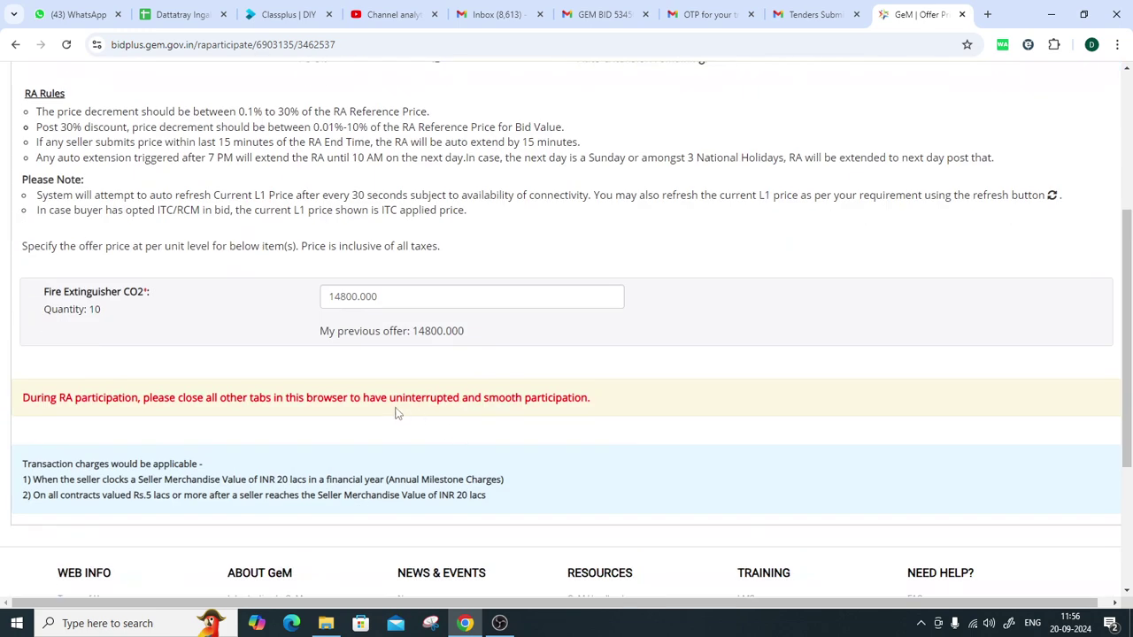
left_click(342, 296)
key("BackSpace")
type("7")
left_click(650, 325)
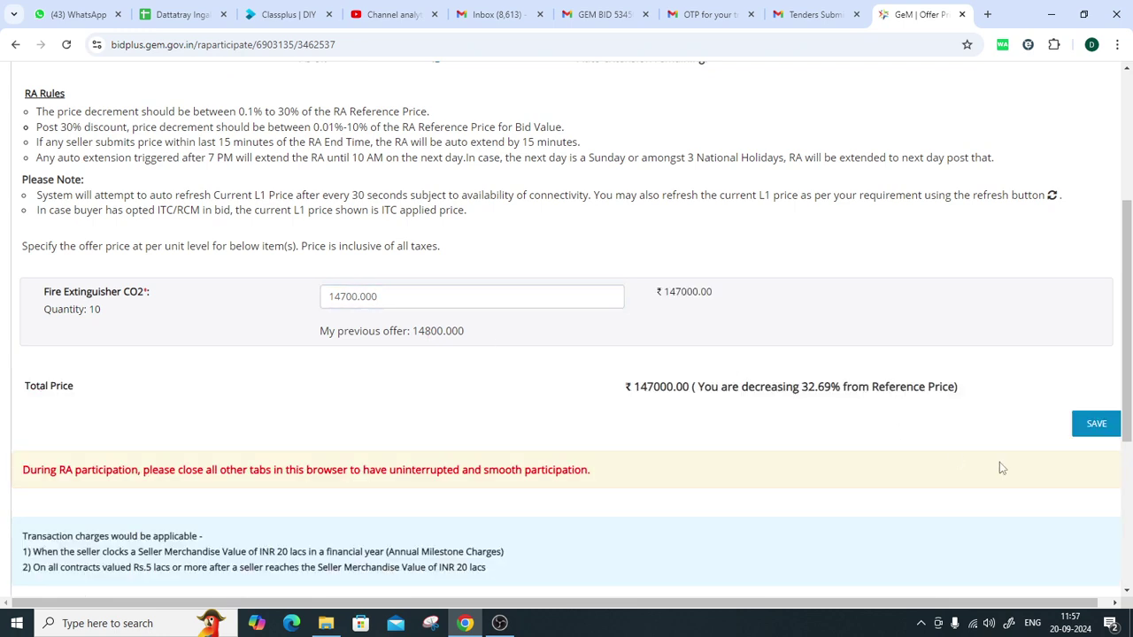
Save the 14700 unit price, confirm its submission to the RA and acknowledge it
left_click(1096, 423)
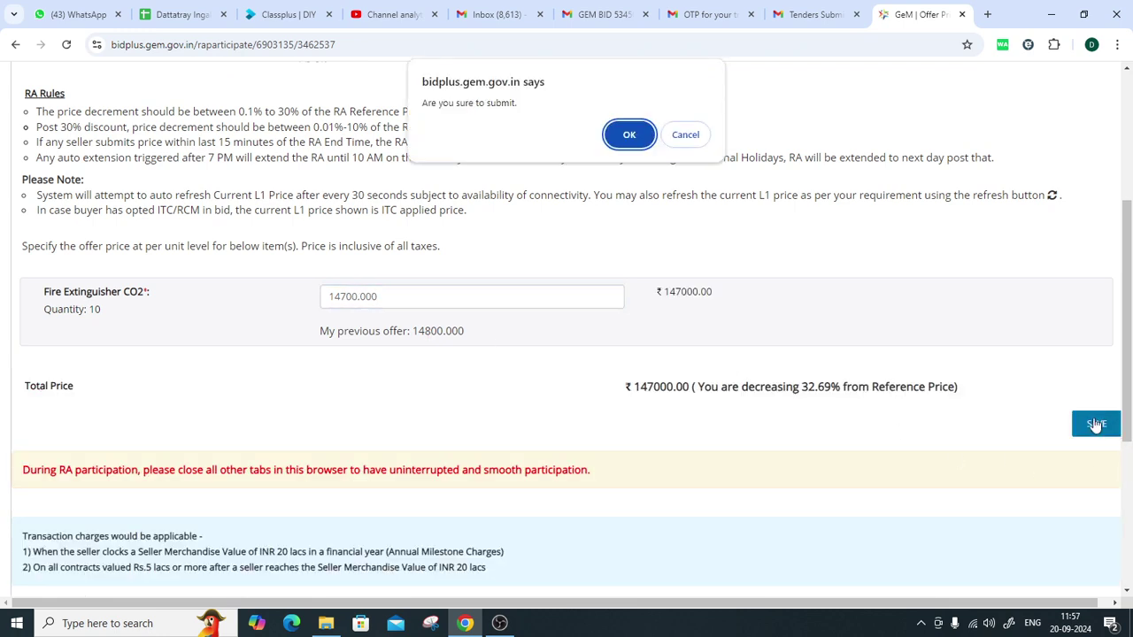
left_click(629, 136)
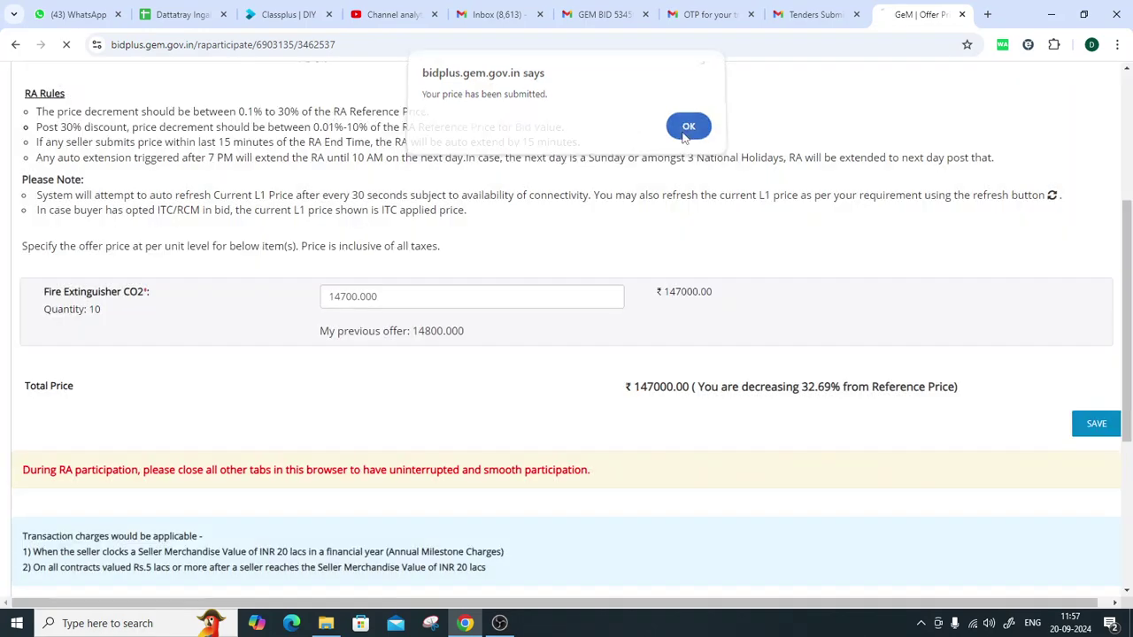
left_click(683, 134)
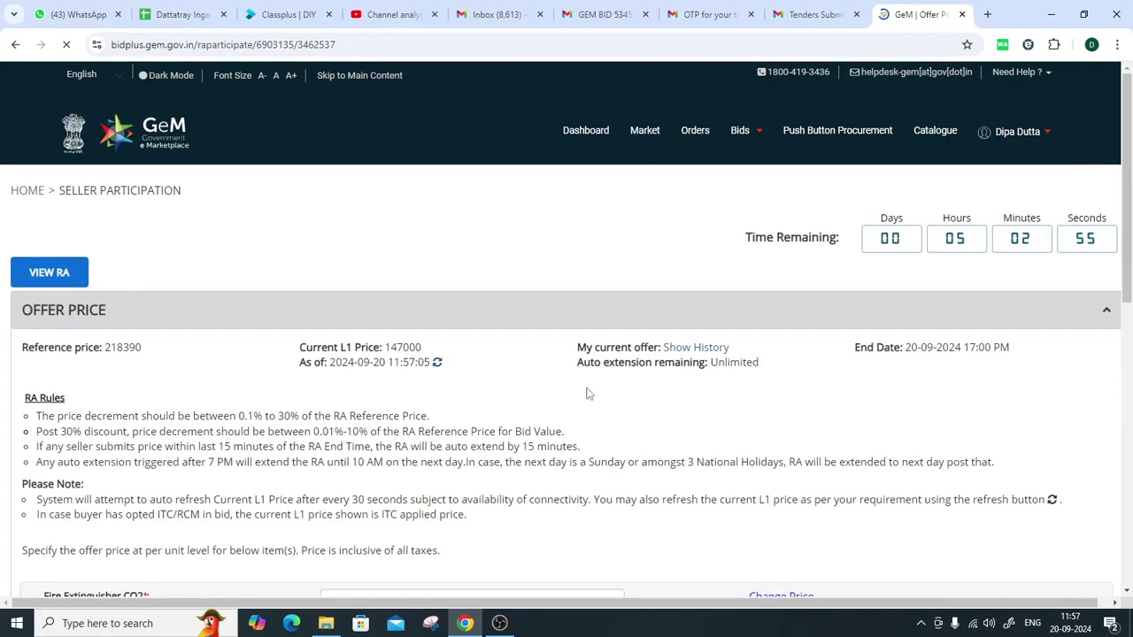
Review the RA history of unit prices offered for Fire Extinguisher CO2 and close it
left_click(702, 348)
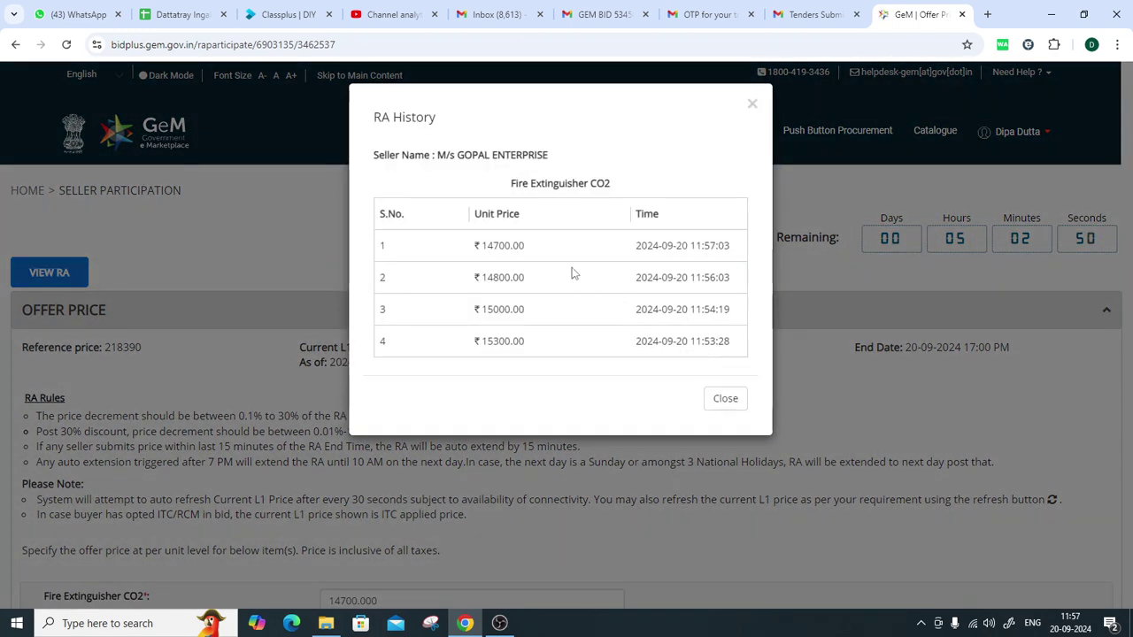
left_click_drag(494, 248, 528, 255)
left_click(726, 398)
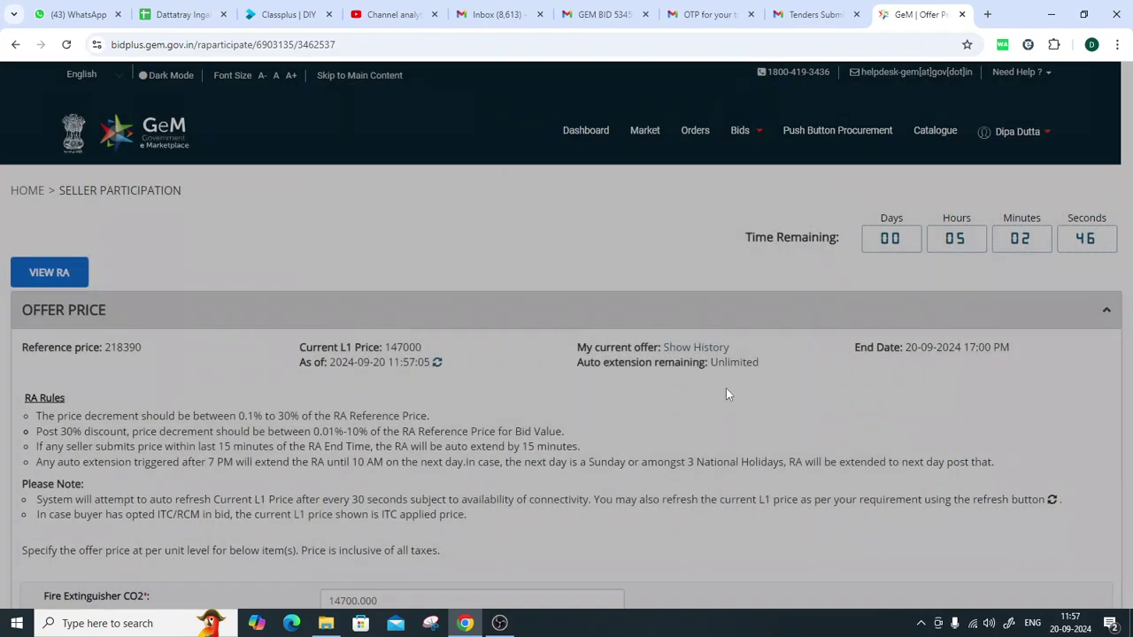
Set the Fire Extinguisher CO2 unit price to 14699 and recalculate the total price
scroll(352, 346, "down", 3)
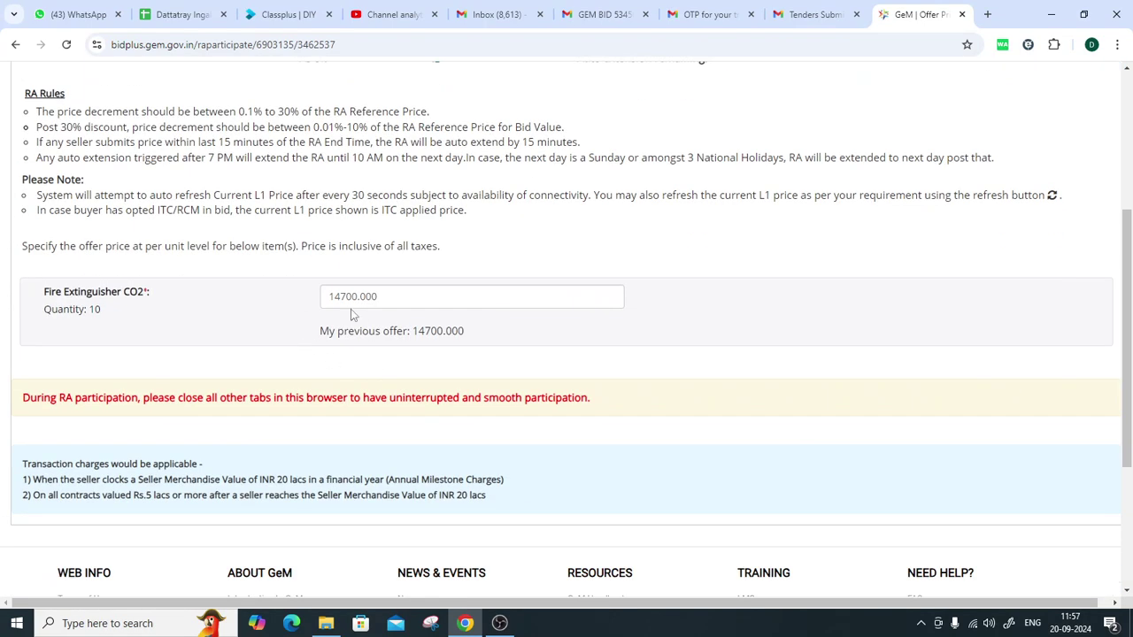
left_click(345, 296)
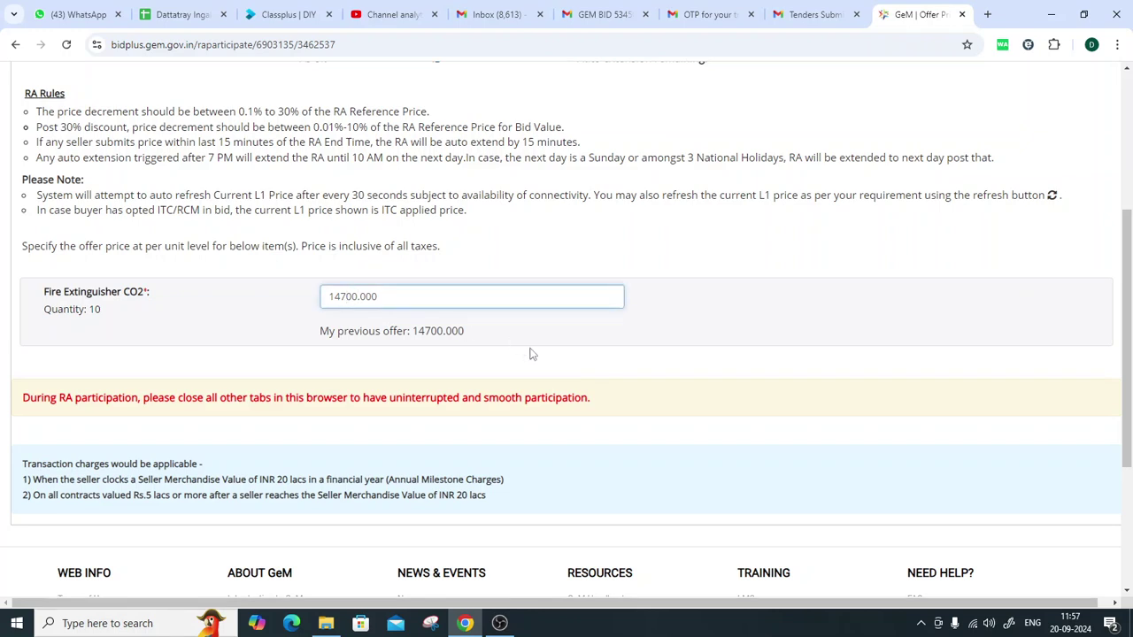
key("BackSpace")
key("BackSpace")
key("BackSpace")
type("699")
left_click(753, 360)
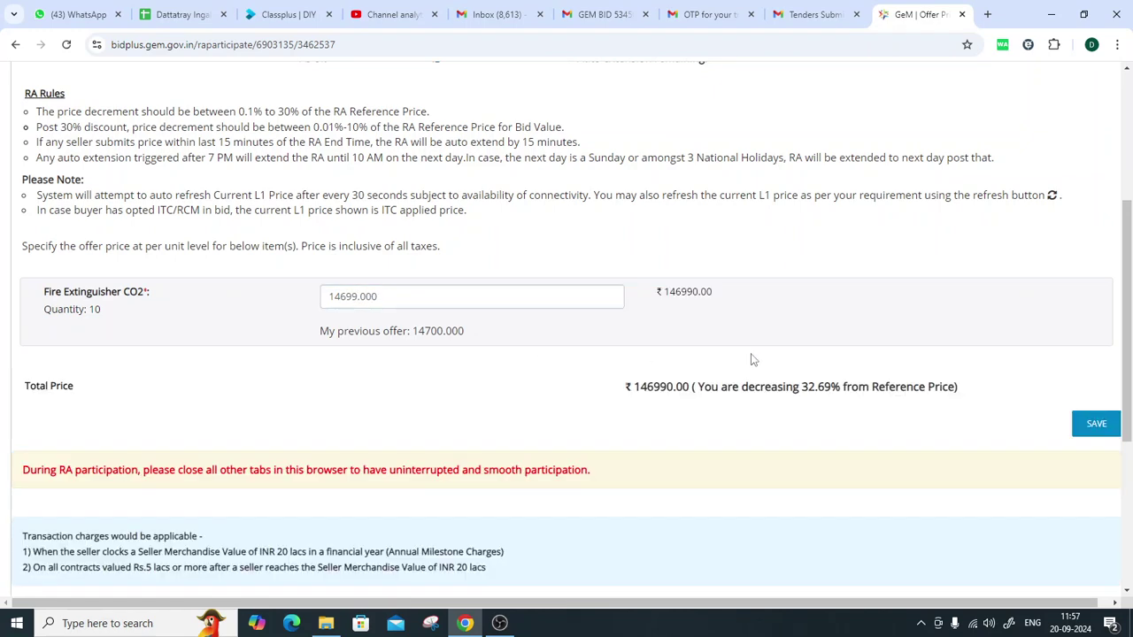
Try to save and submit the offer at the unit price of 14699
left_click(1085, 428)
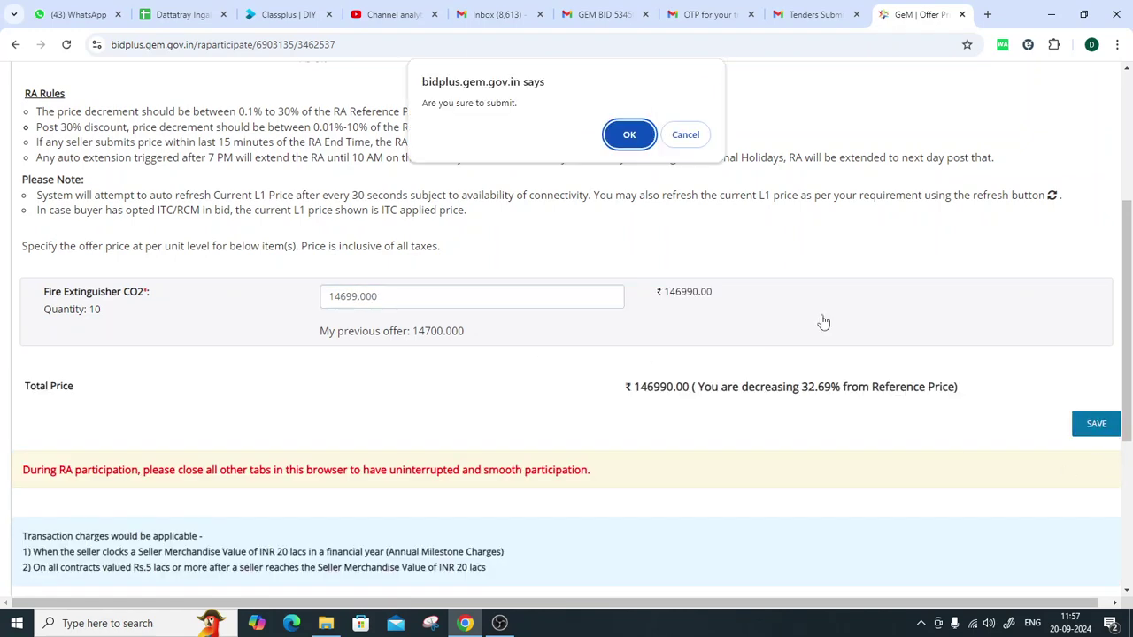
left_click(631, 134)
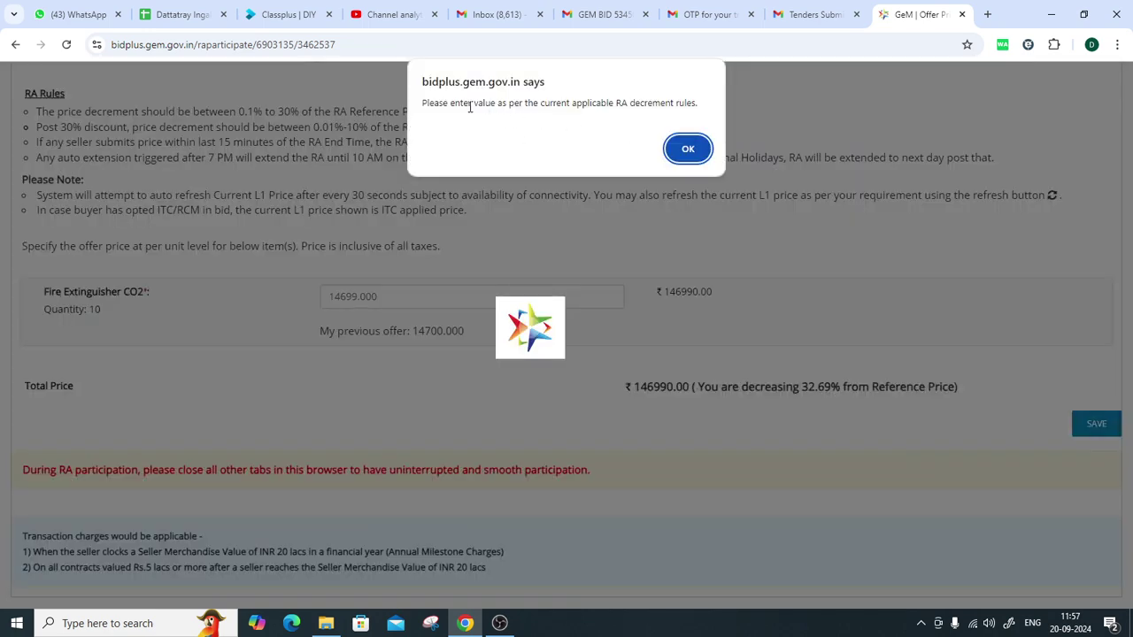
left_click_drag(460, 105, 628, 104)
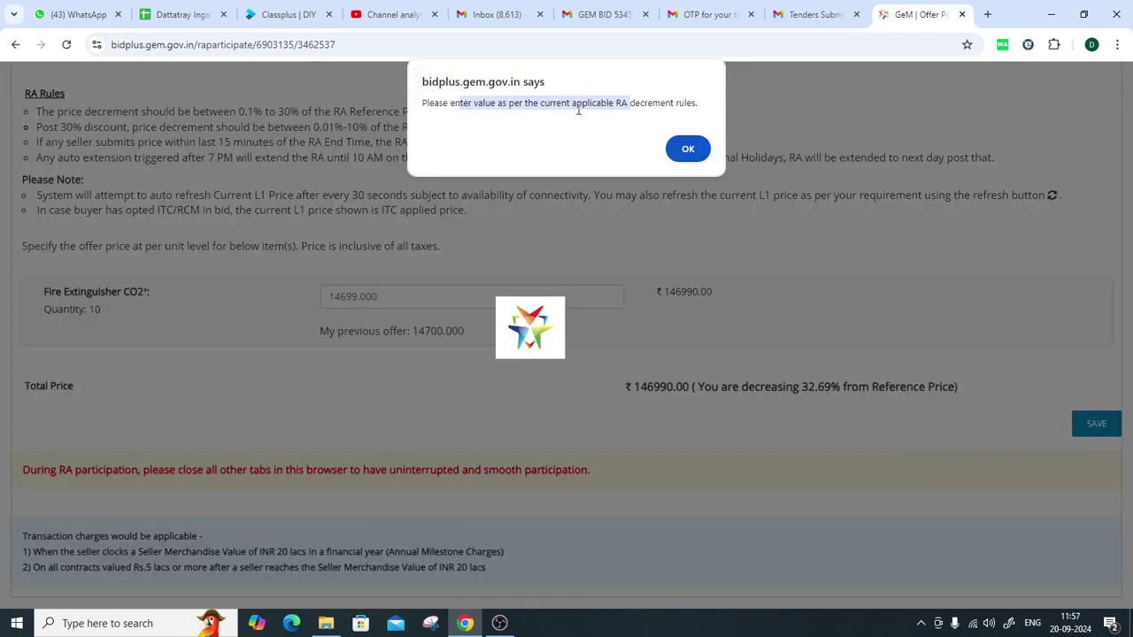
left_click(699, 150)
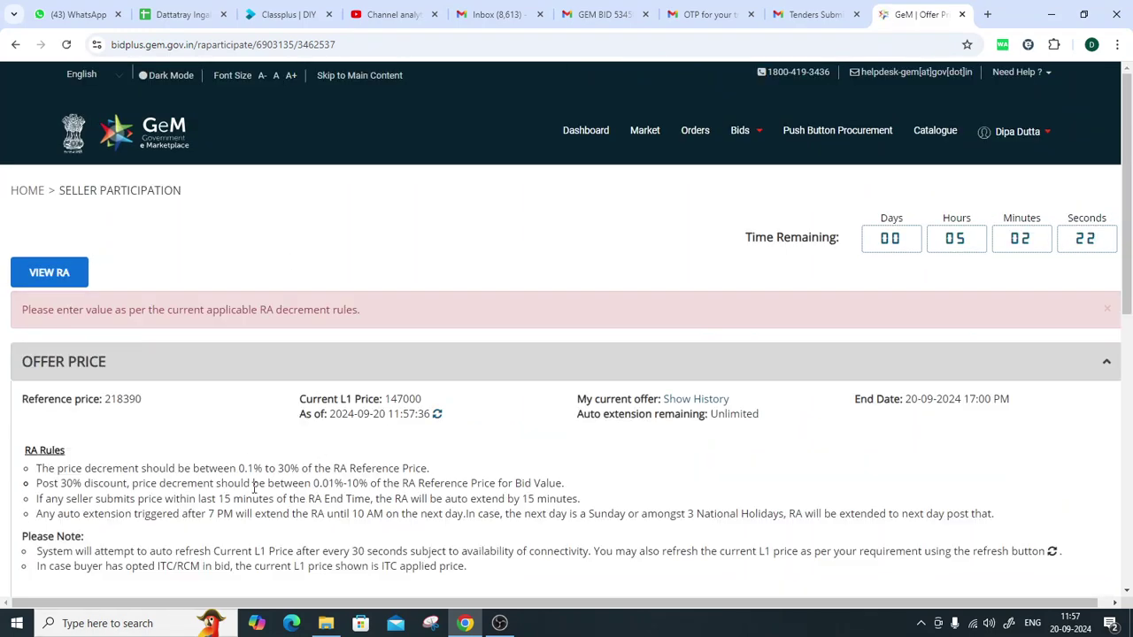
Check the minimum price decrement in the RA rules, refresh the current L1 price and examine it
left_click_drag(239, 468, 258, 468)
scroll(531, 488, "down", 4)
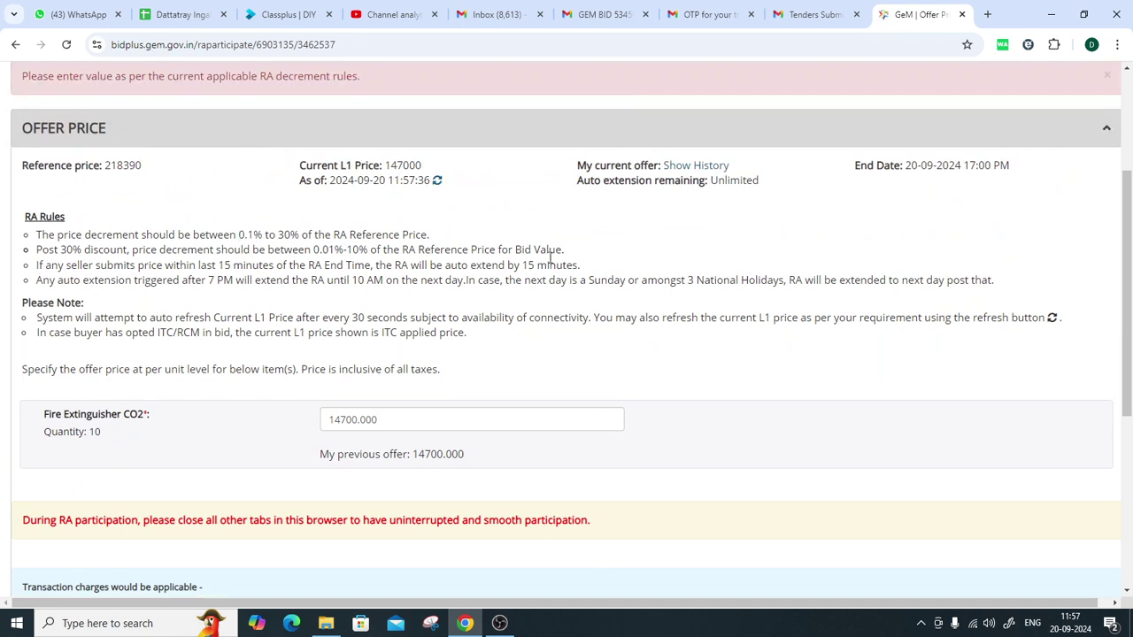
left_click(437, 180)
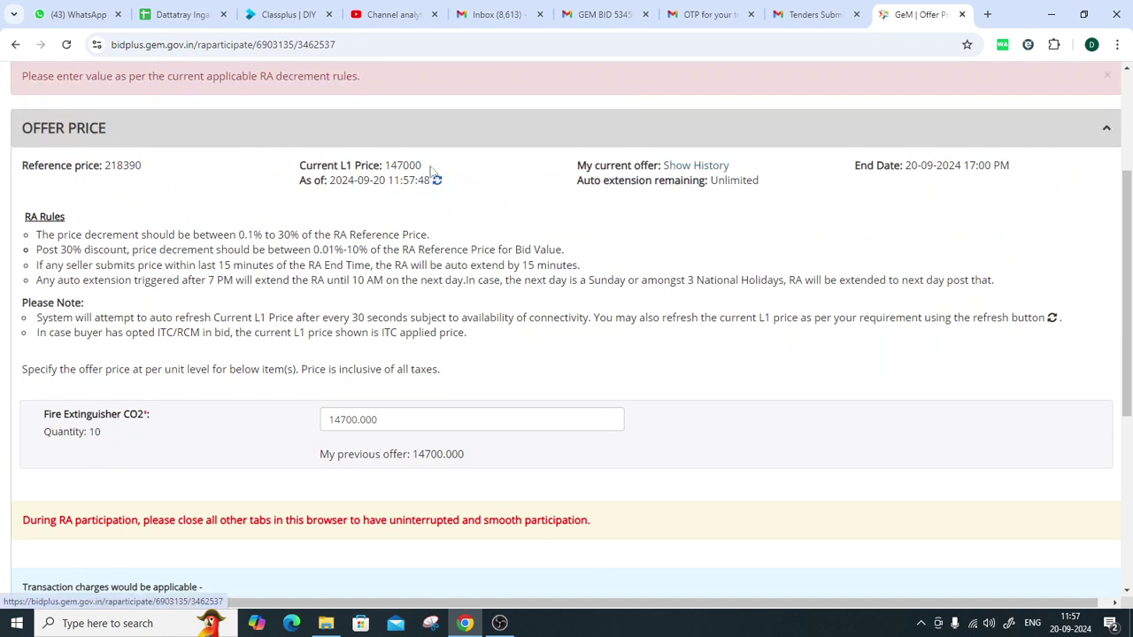
left_click_drag(384, 163, 465, 164)
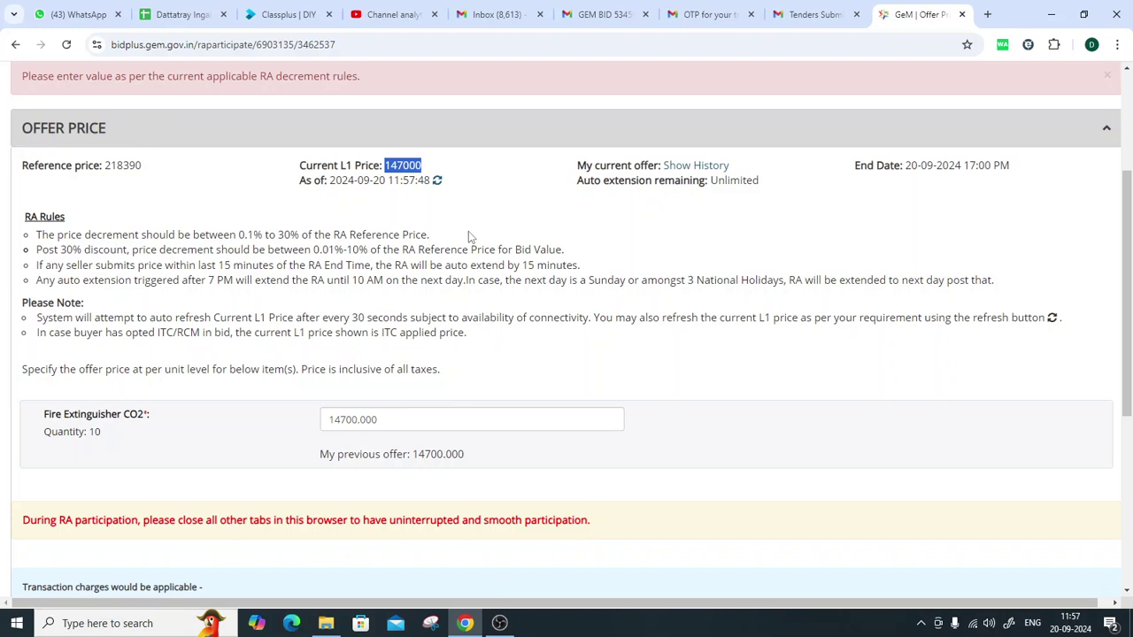
left_click(396, 168)
scroll(461, 334, "up", 2)
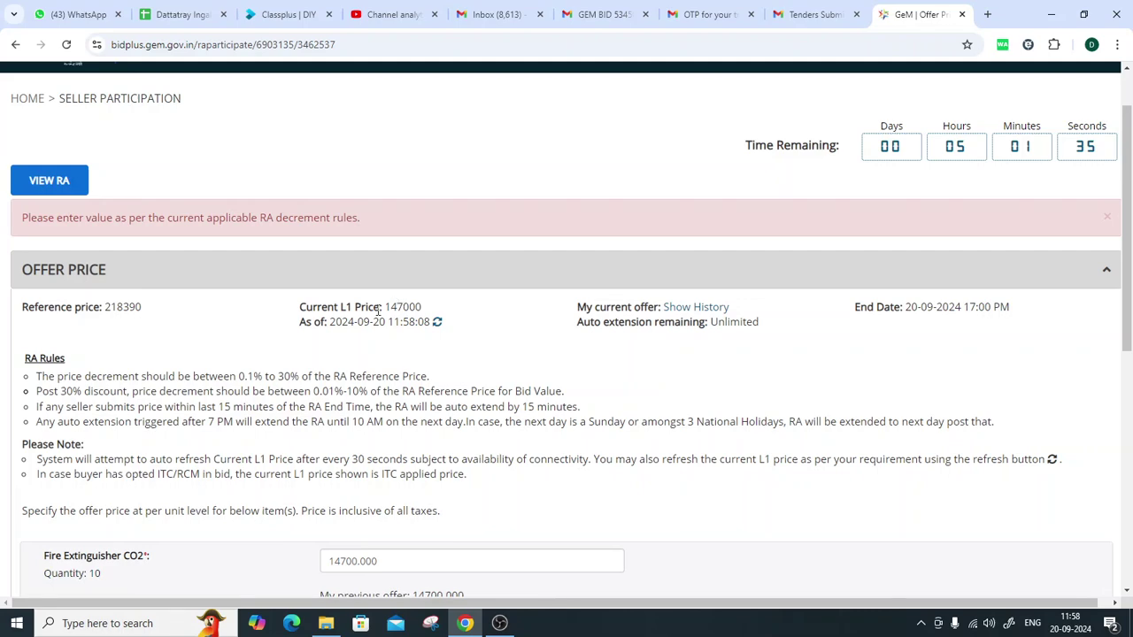
left_click_drag(379, 307, 457, 313)
scroll(549, 412, "up", 1)
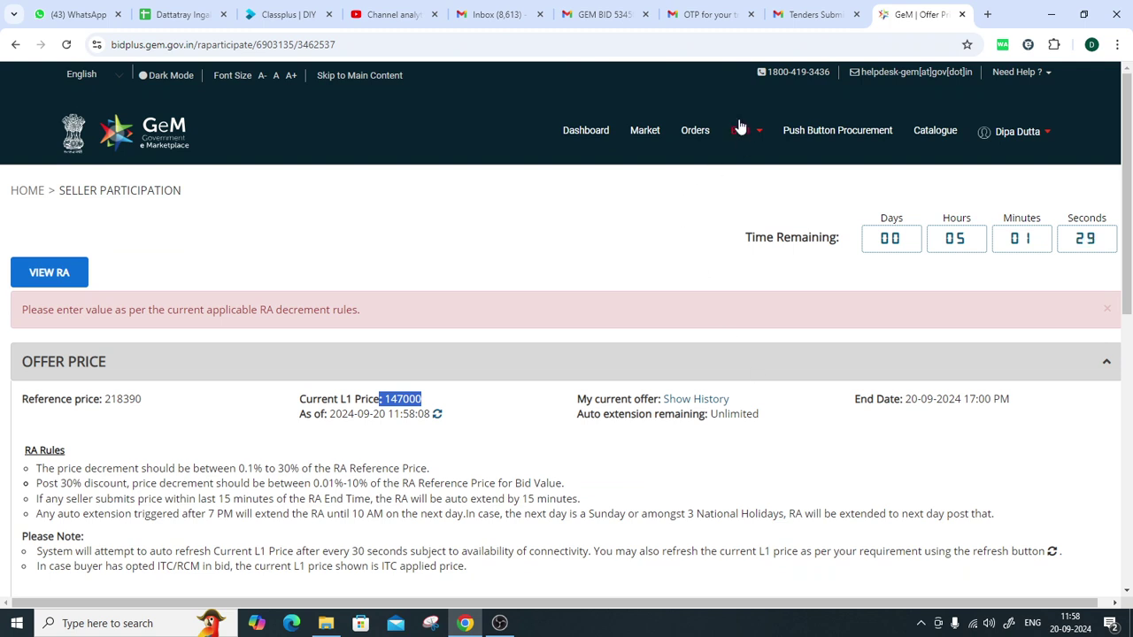
Open the bid listing and filter it to ongoing RAs available for participation
left_click(759, 131)
left_click(768, 160)
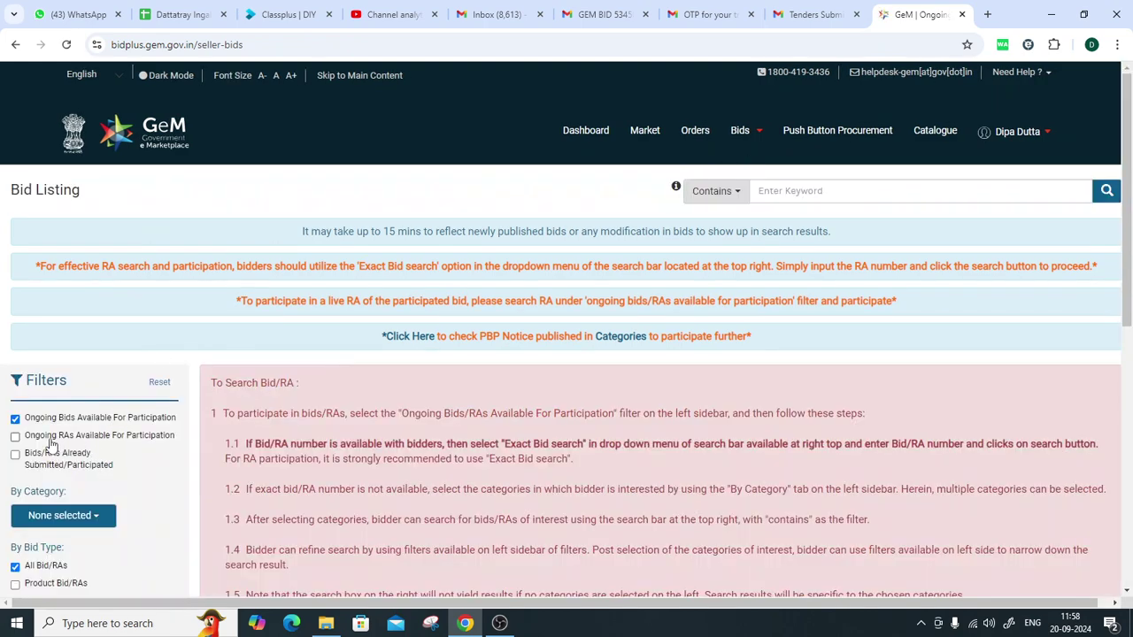
left_click(15, 438)
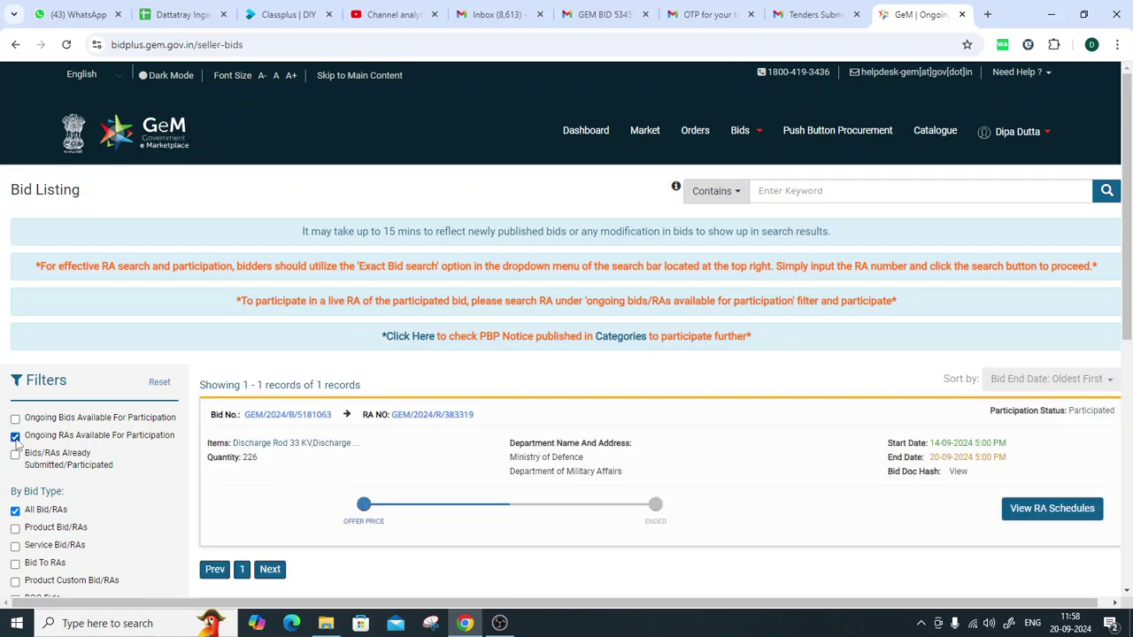
scroll(639, 317, "down", 1)
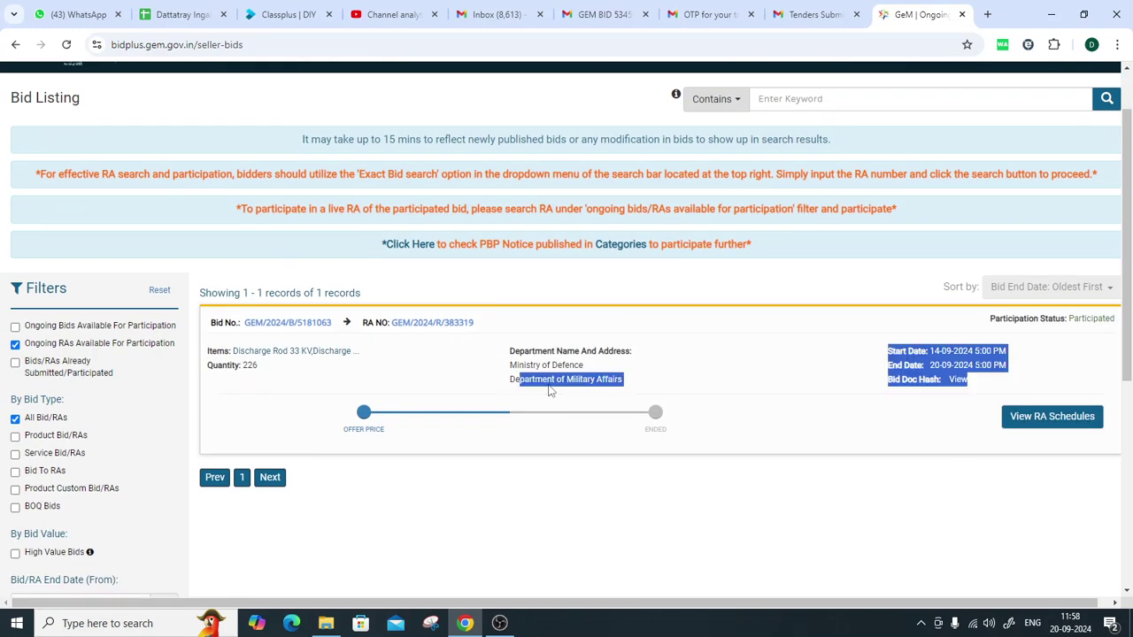
View the RA schedules of the Discharge Rod 33 KV bid and open Schedule 2 for participation
left_click(1065, 429)
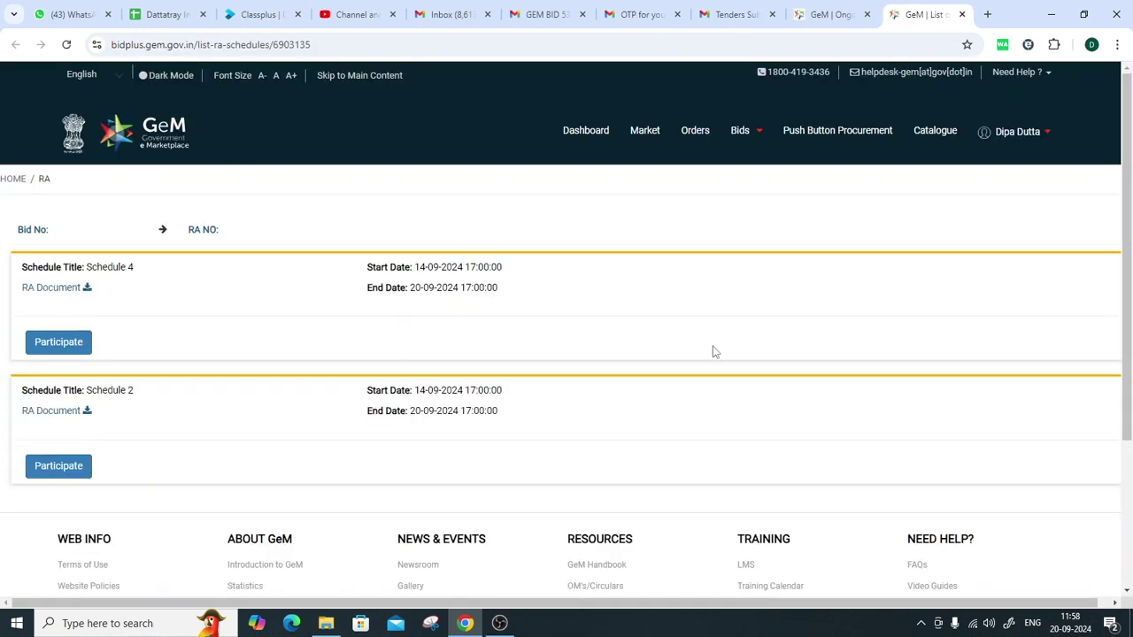
left_click_drag(82, 267, 168, 270)
left_click(257, 462)
left_click(53, 469)
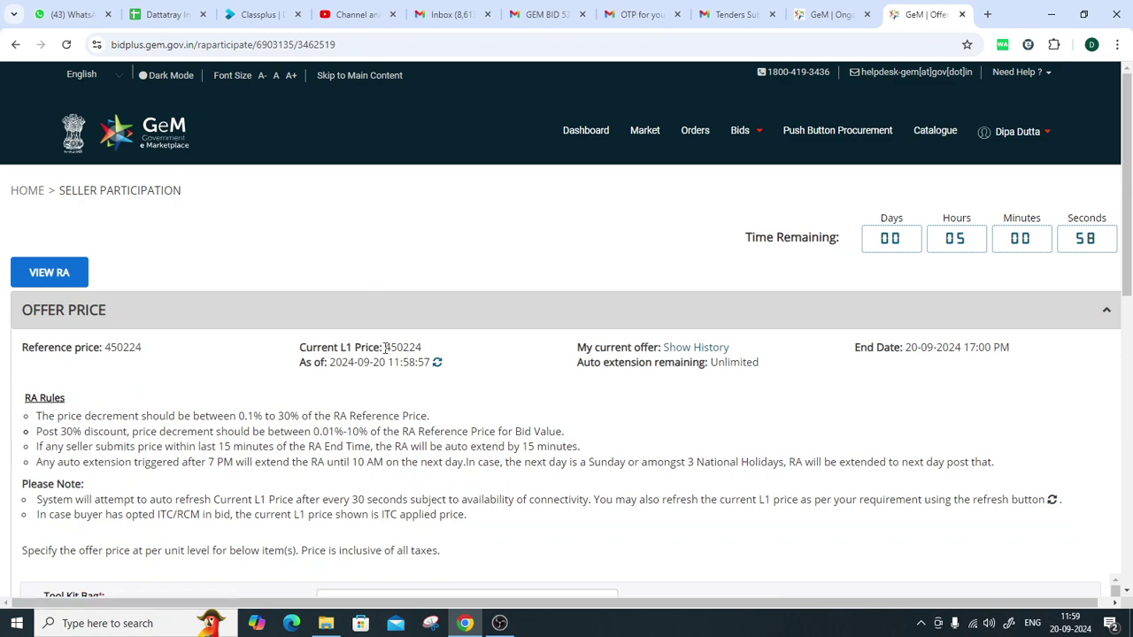
Examine the Schedule 2 current L1 price, own offer history and the list of items requiring unit prices
left_click_drag(388, 344, 448, 349)
left_click(486, 348)
scroll(486, 348, "down", 2)
scroll(485, 347, "down", 1)
scroll(487, 346, "up", 3)
left_click_drag(386, 347, 448, 352)
left_click(699, 347)
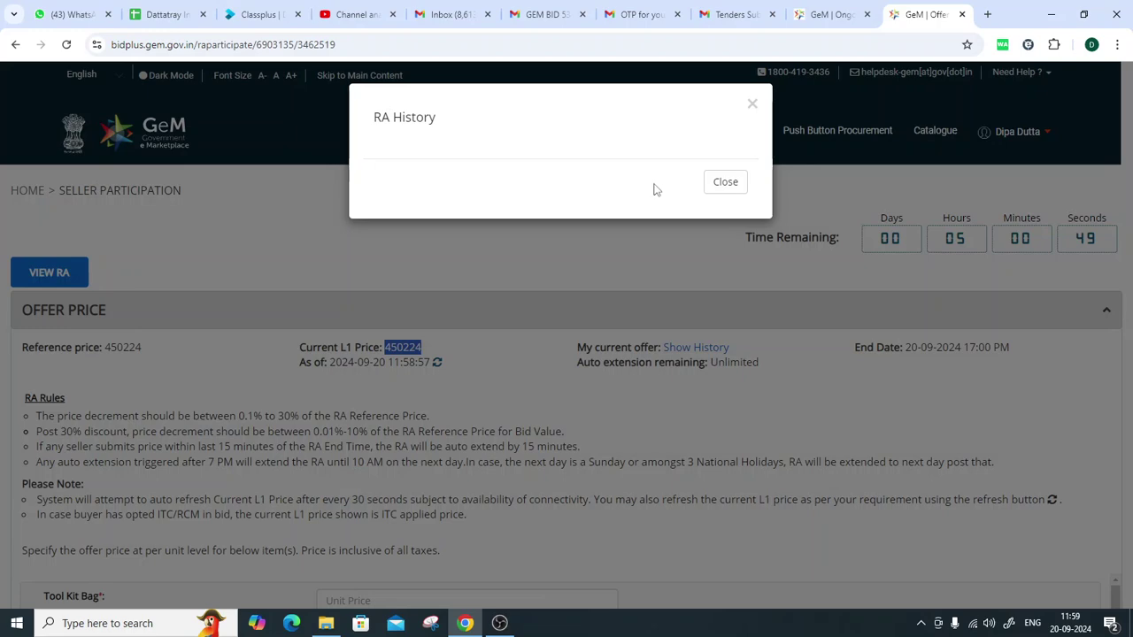
left_click(726, 182)
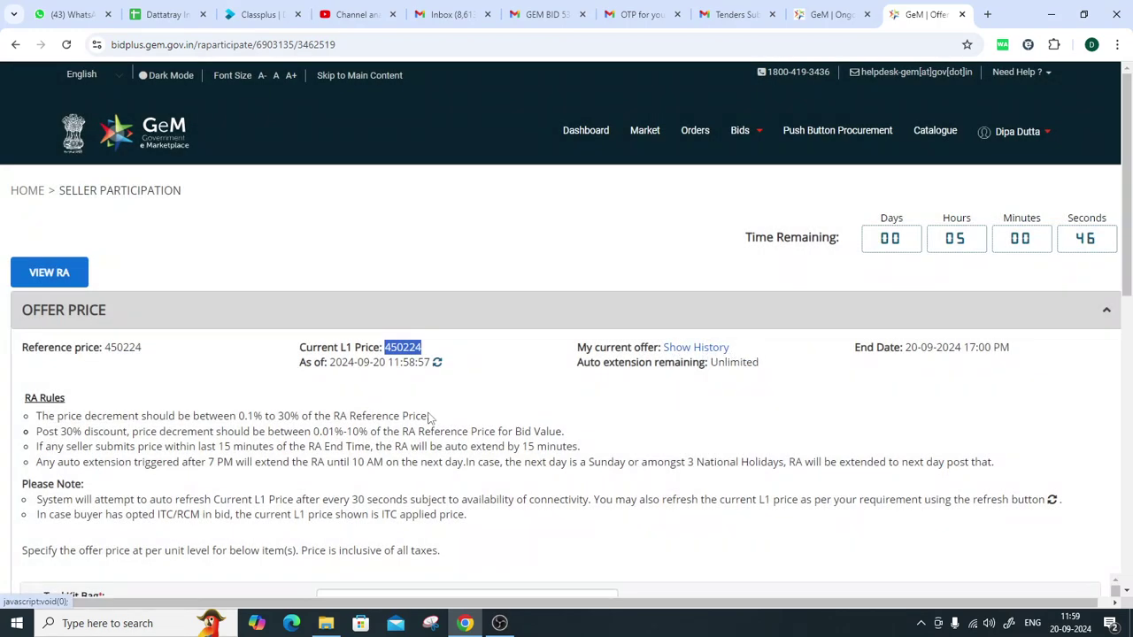
scroll(324, 399, "down", 3)
scroll(412, 382, "down", 2)
scroll(412, 383, "down", 3)
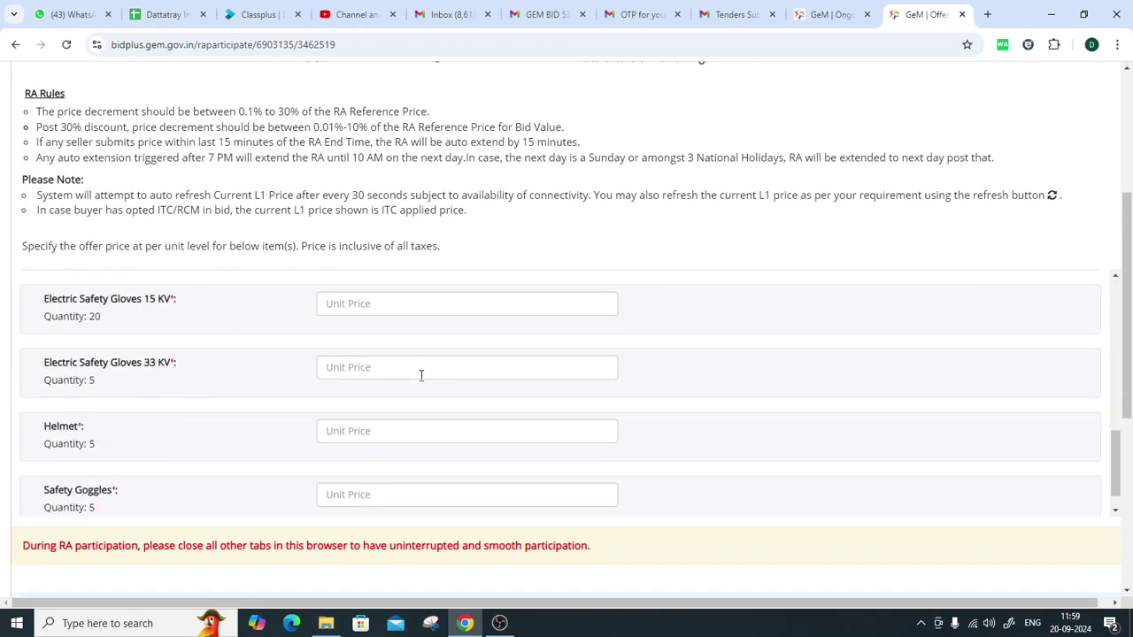
scroll(420, 381, "up", 5)
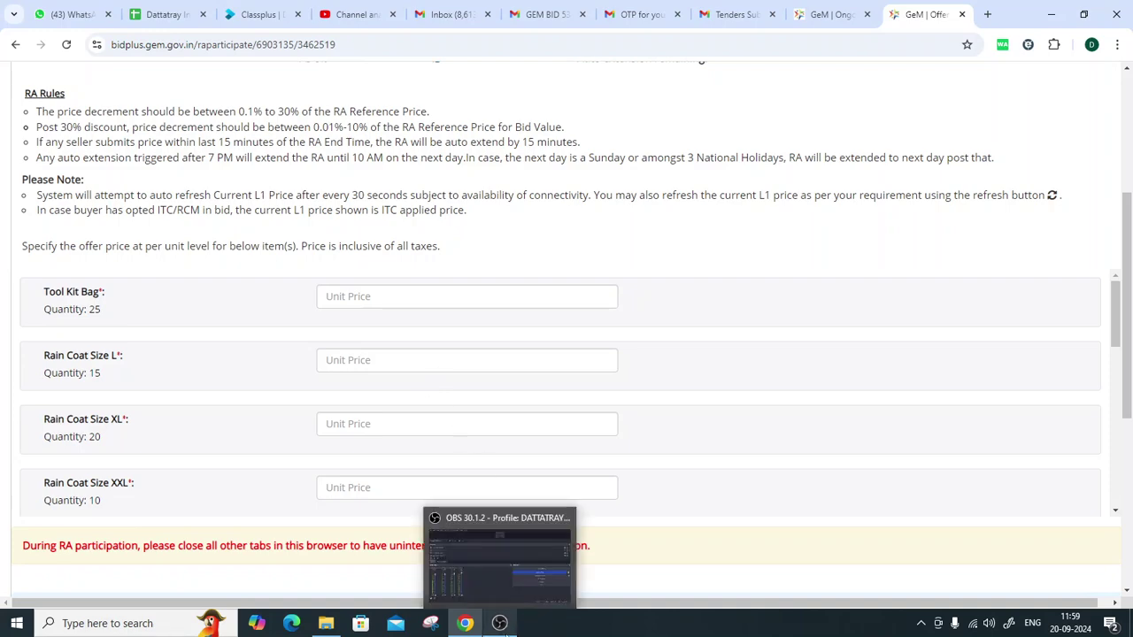
left_click(500, 623)
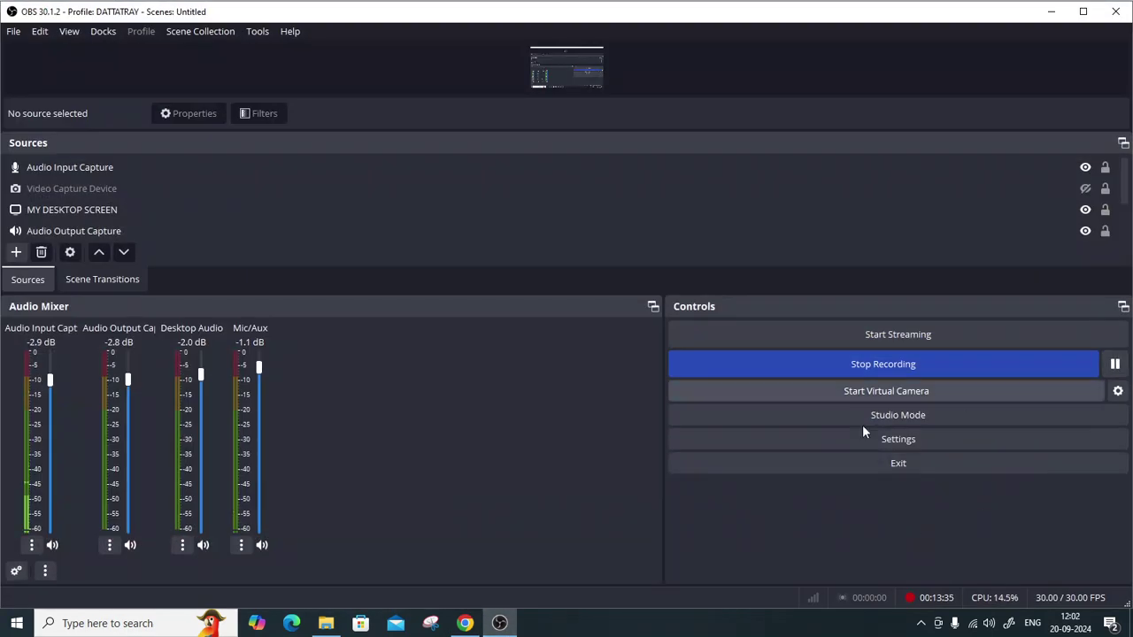
left_click(500, 623)
Check the total decrease from the reference price against the RA rules and set the Rain Coat Size XXL unit price to 1100
scroll(818, 435, "up", 5)
scroll(819, 435, "up", 6)
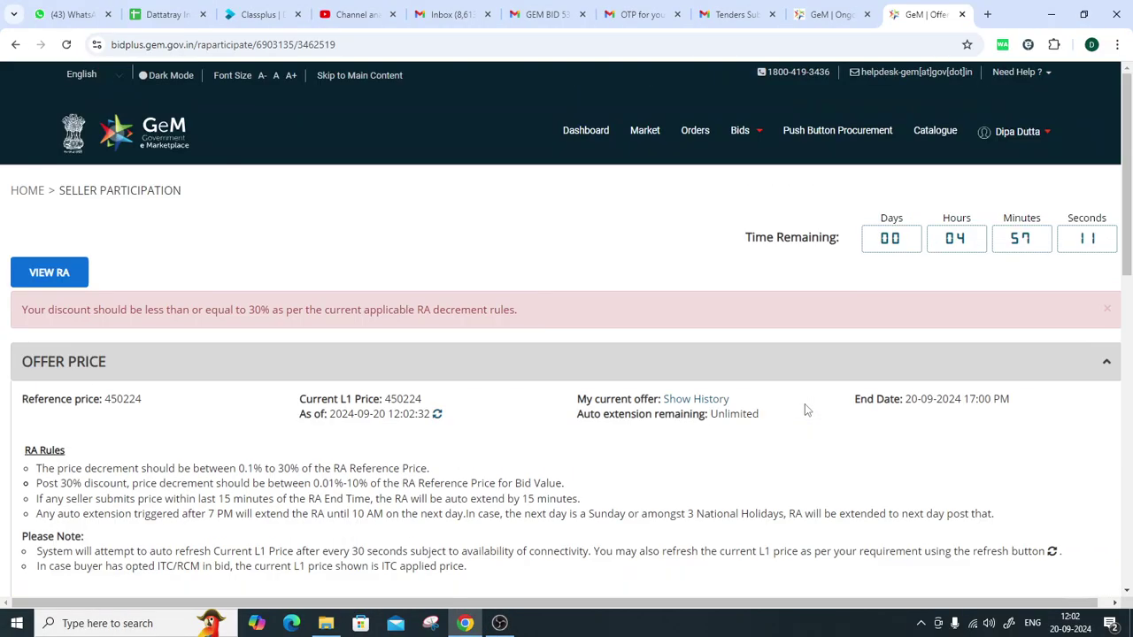
scroll(804, 404, "down", 5)
scroll(804, 404, "down", 2)
scroll(804, 407, "up", 3)
left_click_drag(801, 375, 832, 375)
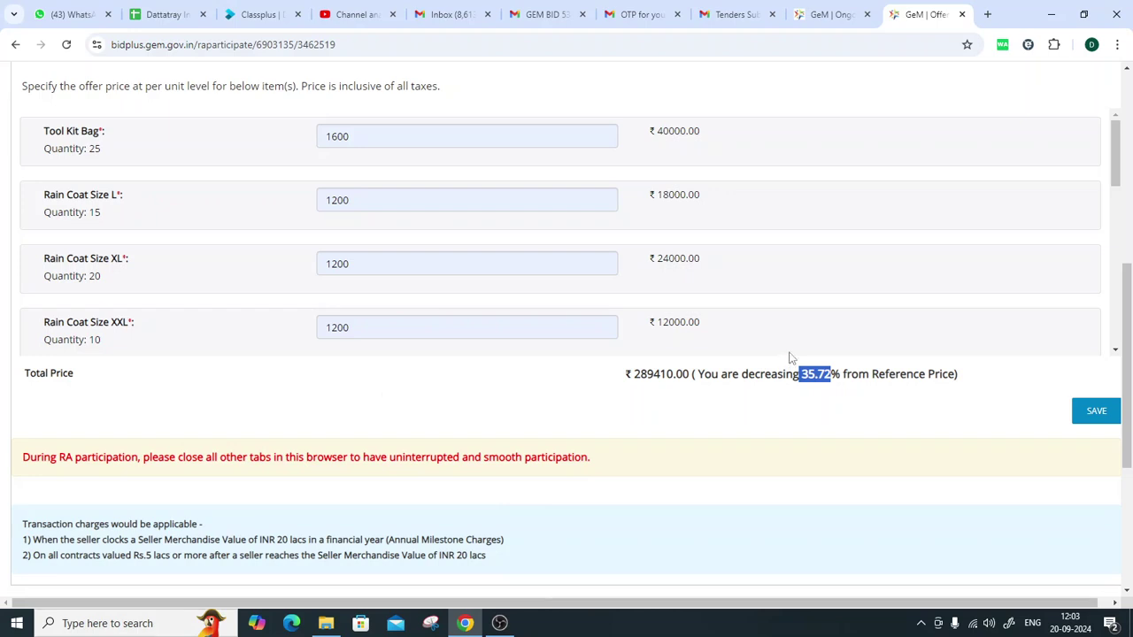
left_click(337, 326)
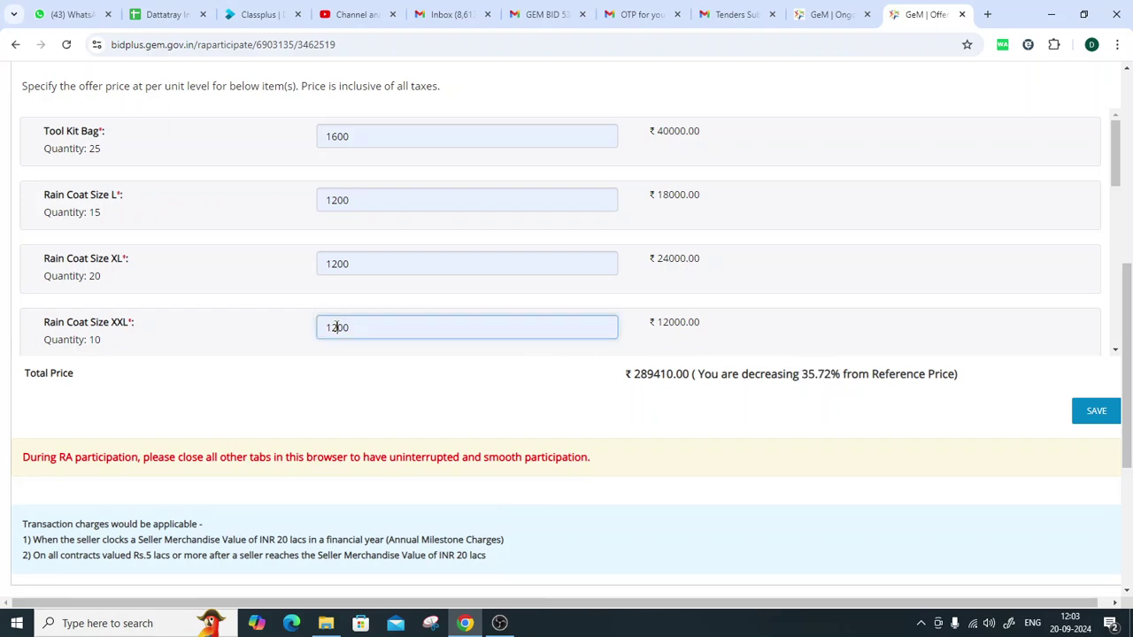
key("BackSpace")
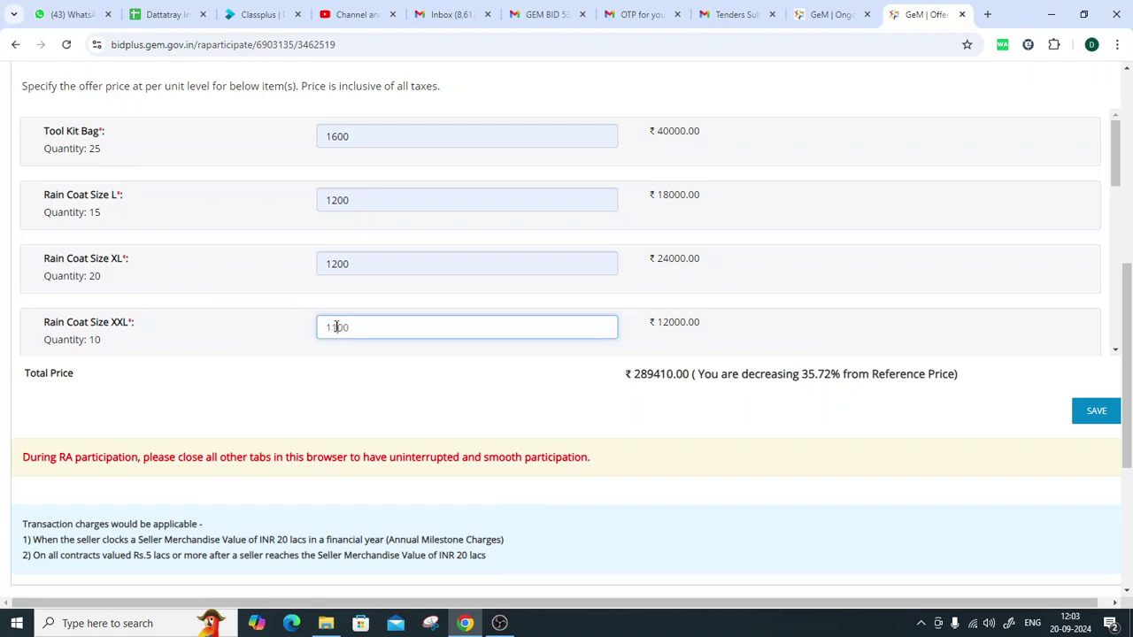
left_click(855, 290)
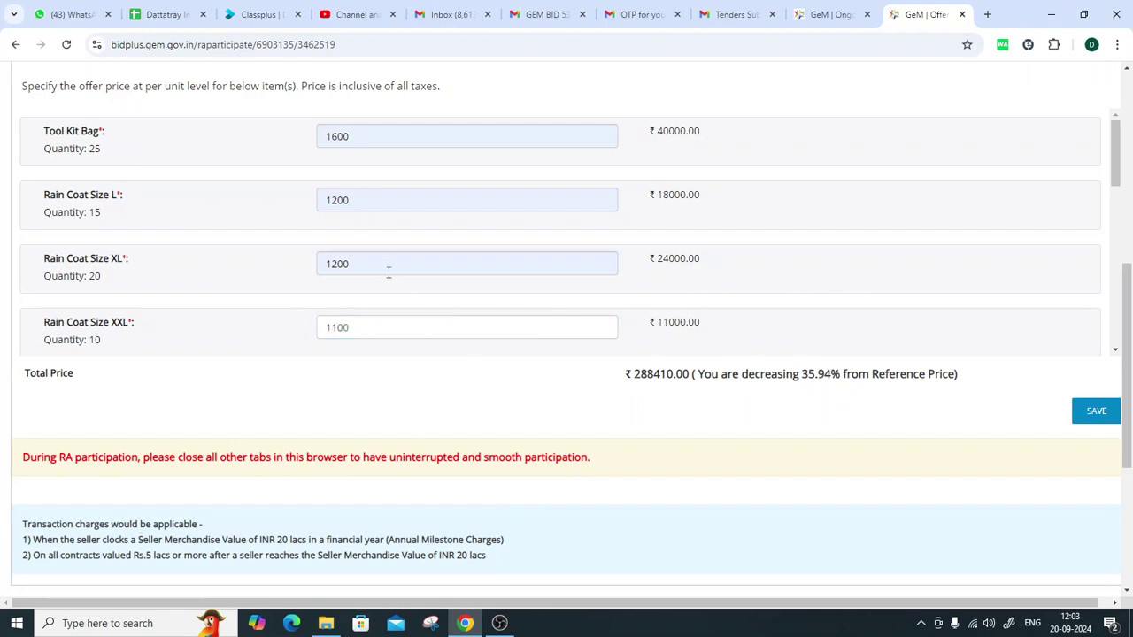
Try a unit price of 1100 for Rain Coat Size L and settle on 1300
scroll(464, 330, "up", 2)
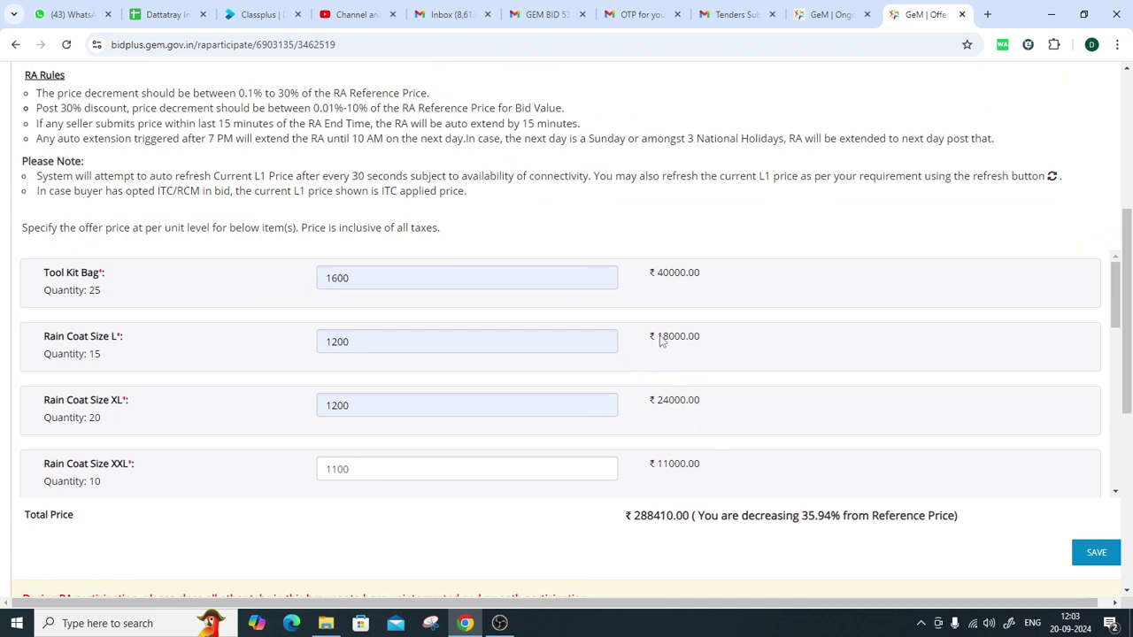
left_click(338, 341)
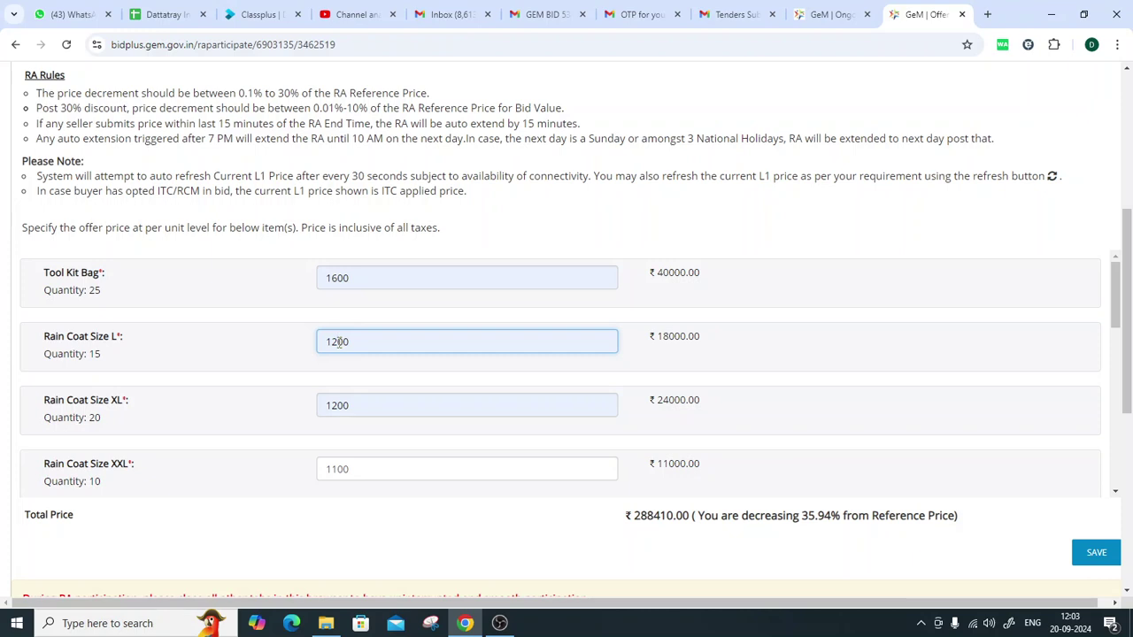
key("BackSpace")
type("1")
left_click(807, 377)
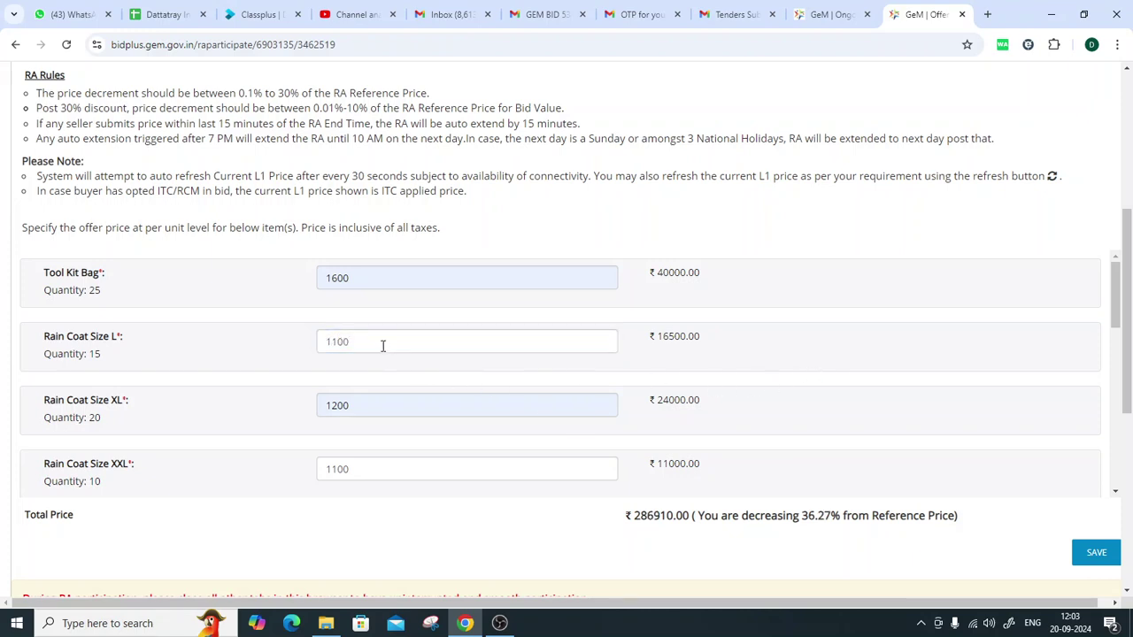
left_click(336, 344)
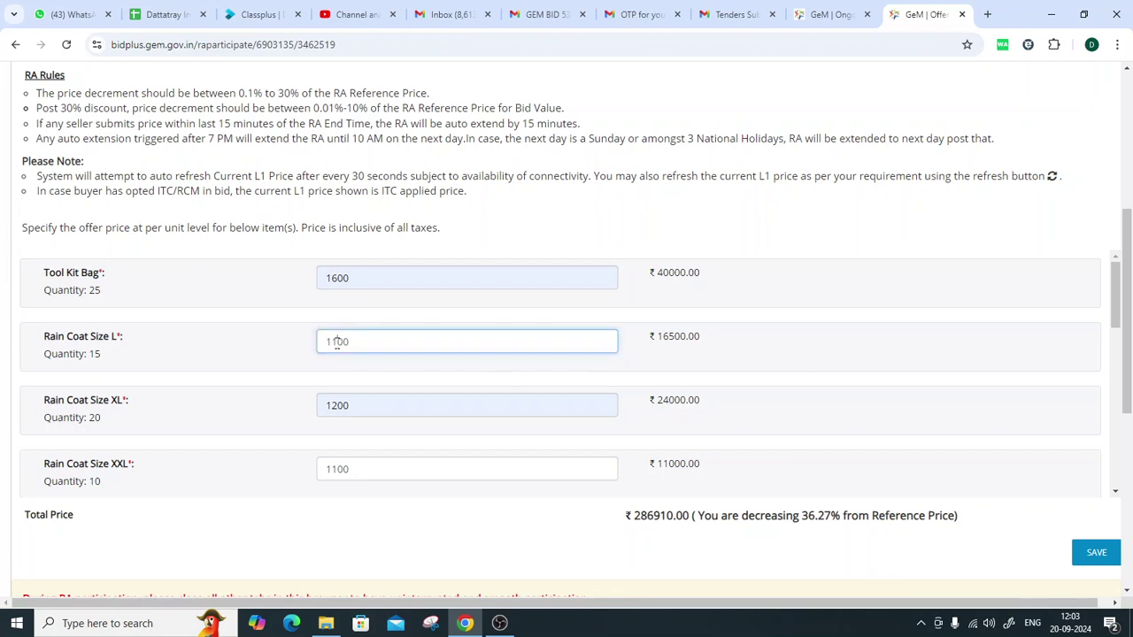
key("BackSpace")
type("3")
left_click(862, 427)
Set the unit prices of Dielectric Safety Gum Boots Size 8 and Size 9 to 6000 each
scroll(421, 410, "down", 1)
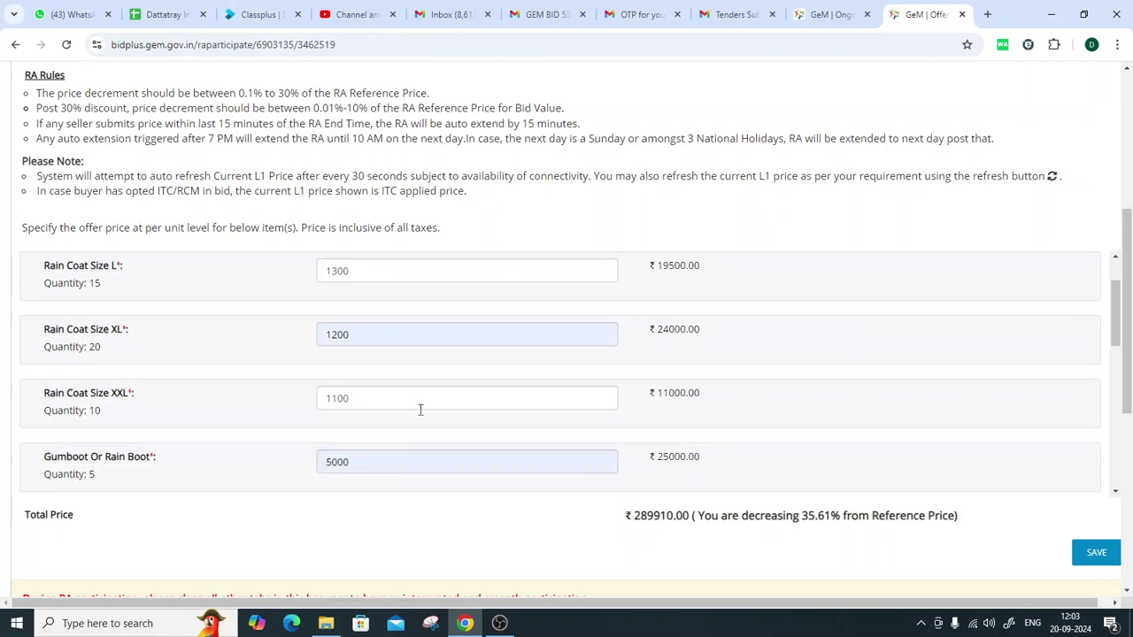
scroll(426, 447, "up", 1)
scroll(425, 447, "down", 5)
scroll(425, 440, "down", 1)
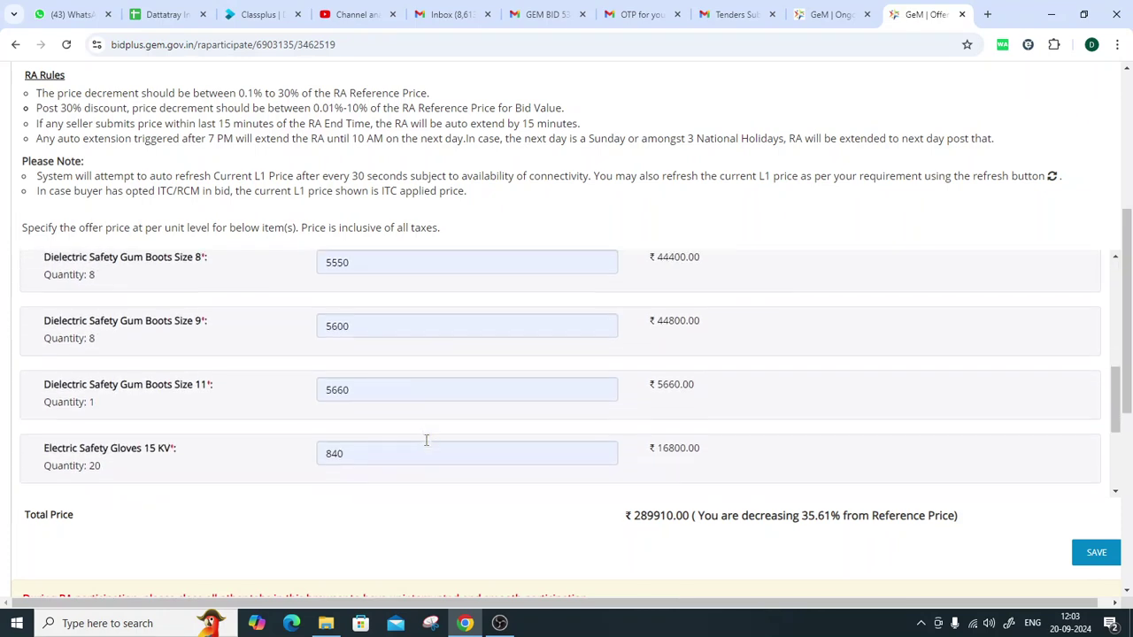
scroll(426, 439, "up", 2)
double_click(357, 376)
type("6000")
left_click(892, 391)
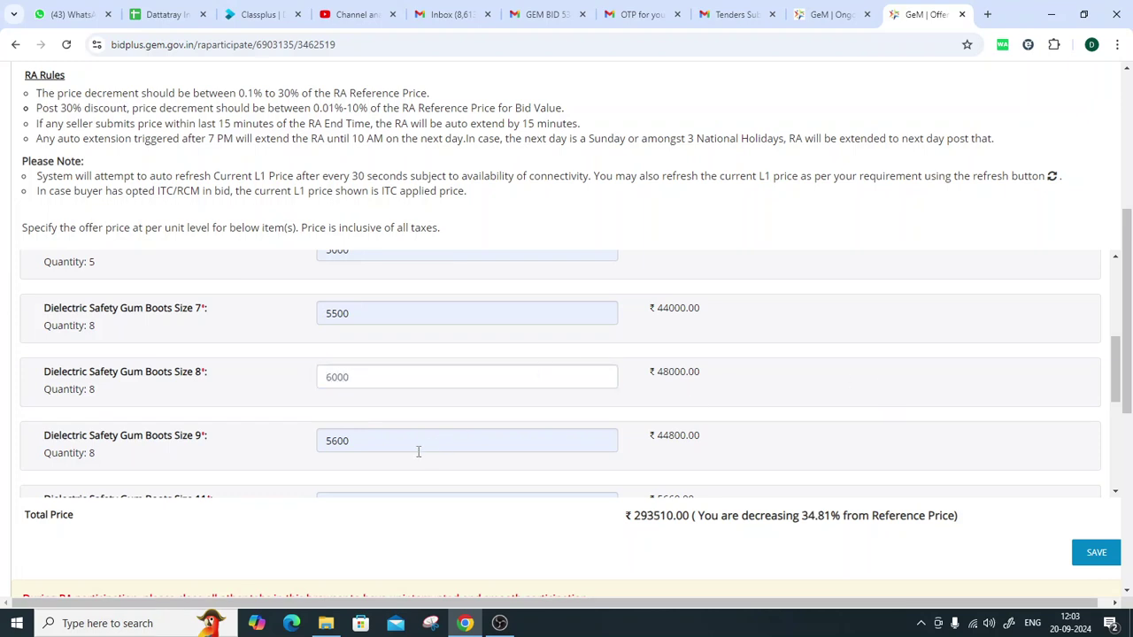
double_click(386, 442)
type("6000")
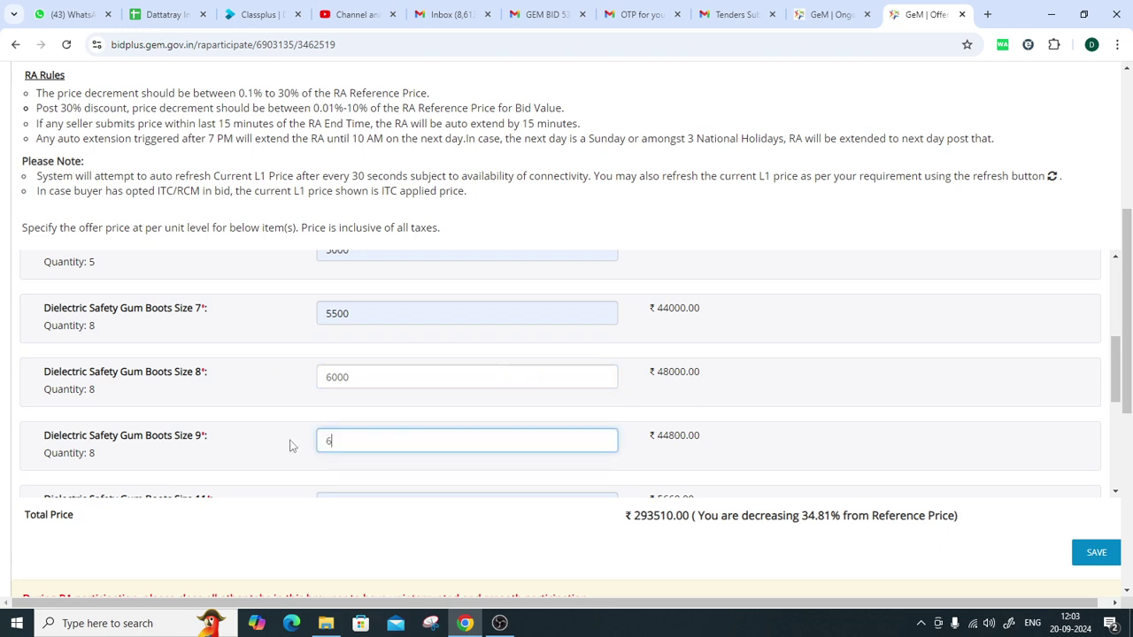
left_click(876, 394)
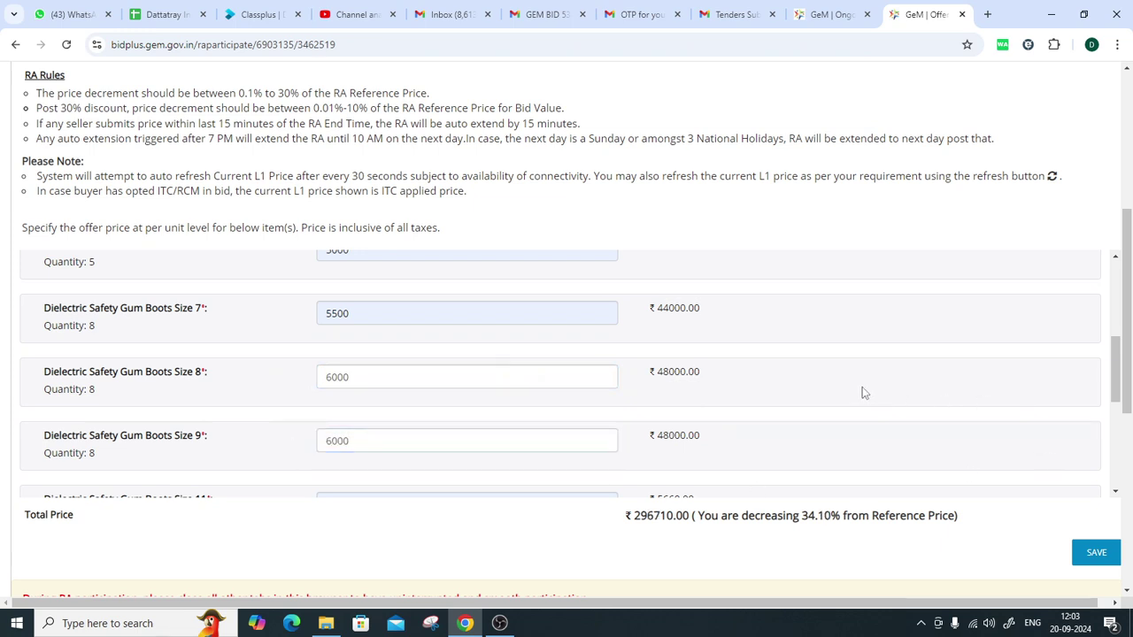
Set the unit price of Electric Safety Gloves 15 KV to 1200 and Electric Safety Gloves 33 KV to 2000
scroll(625, 398, "down", 2)
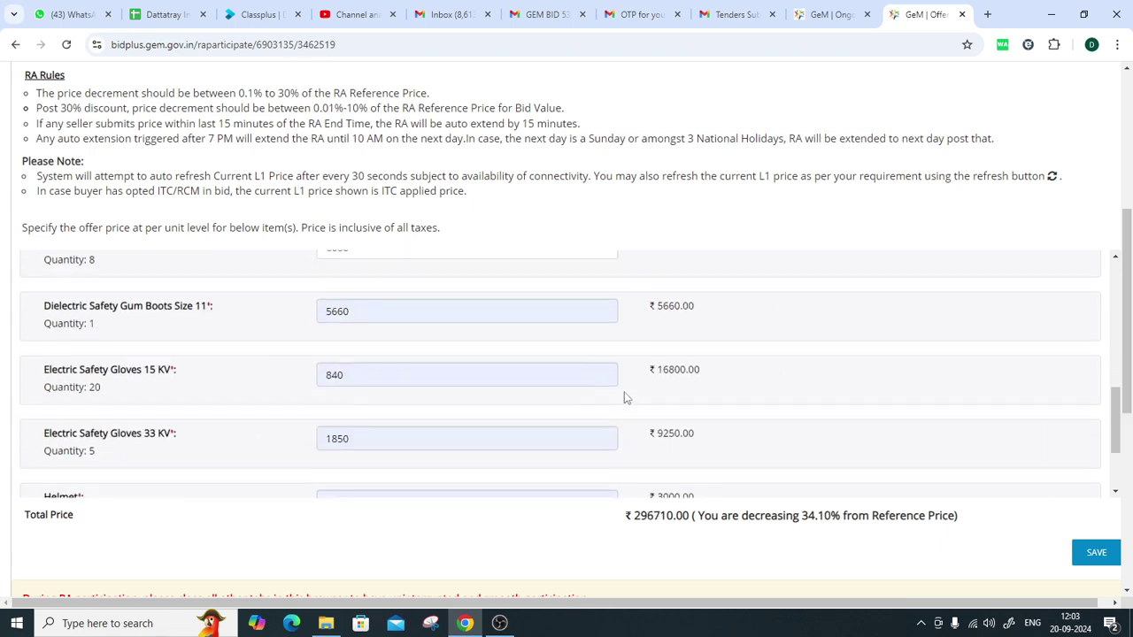
double_click(372, 361)
type("1200")
left_click(805, 380)
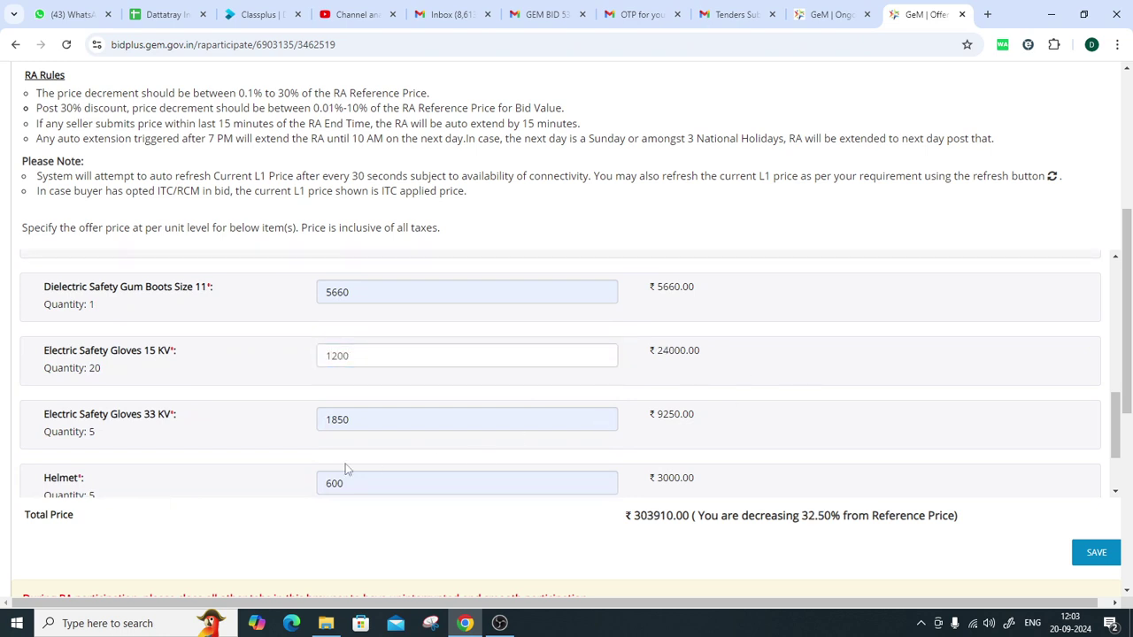
double_click(383, 422)
type("2000")
left_click(695, 448)
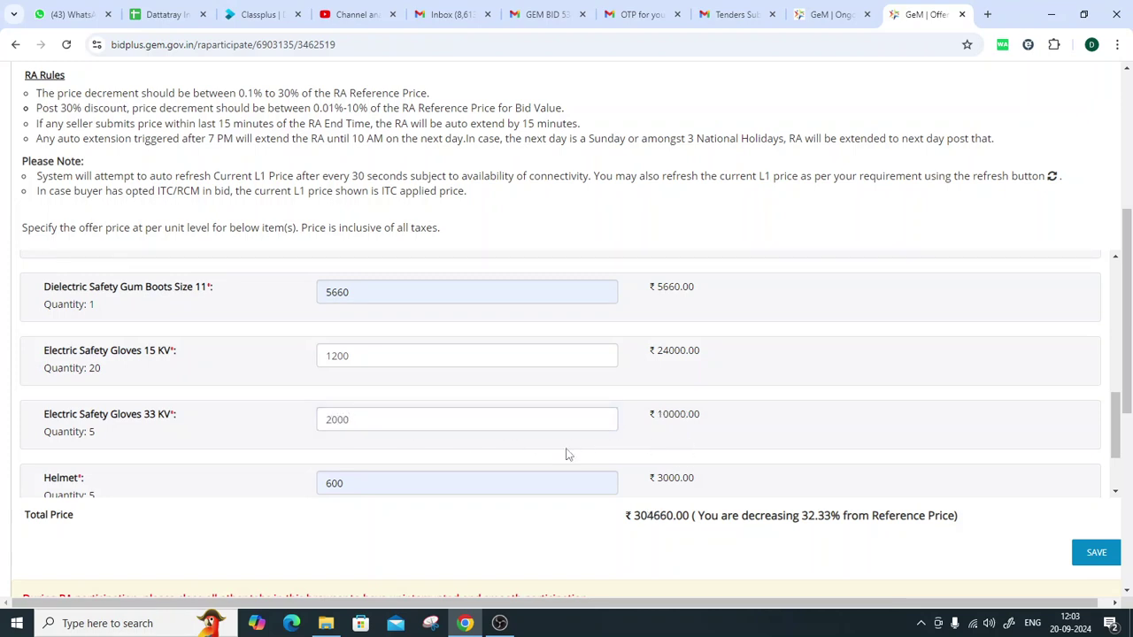
Set the Helmet unit price to 900 and the Safety Goggles unit price first to 800, then to 1000
scroll(407, 461, "down", 2)
double_click(358, 381)
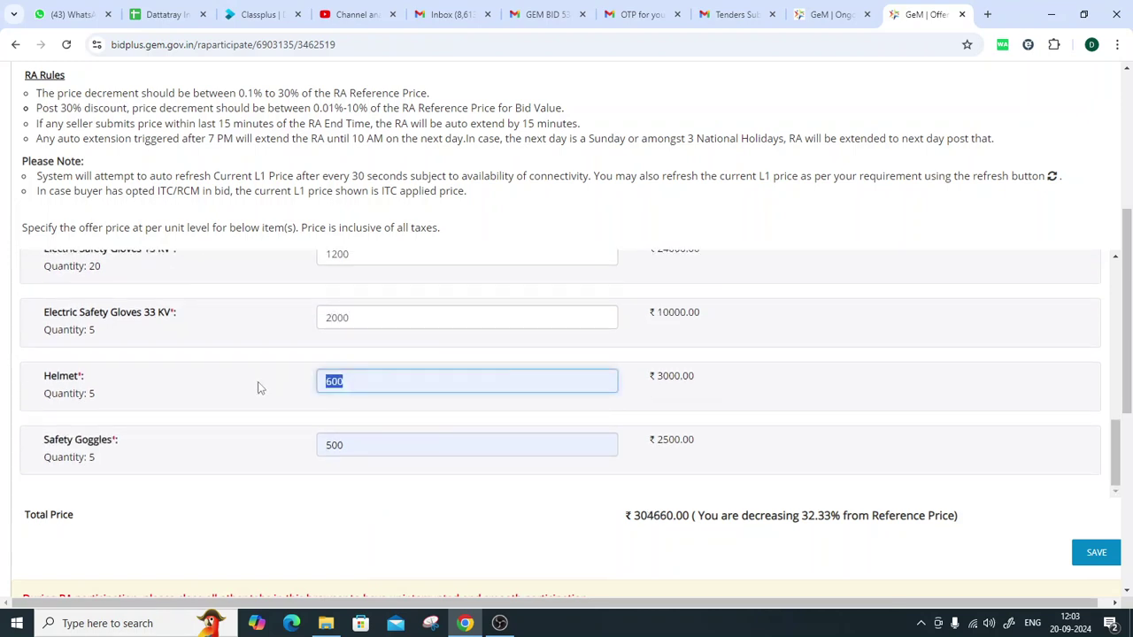
type("900")
left_click(781, 406)
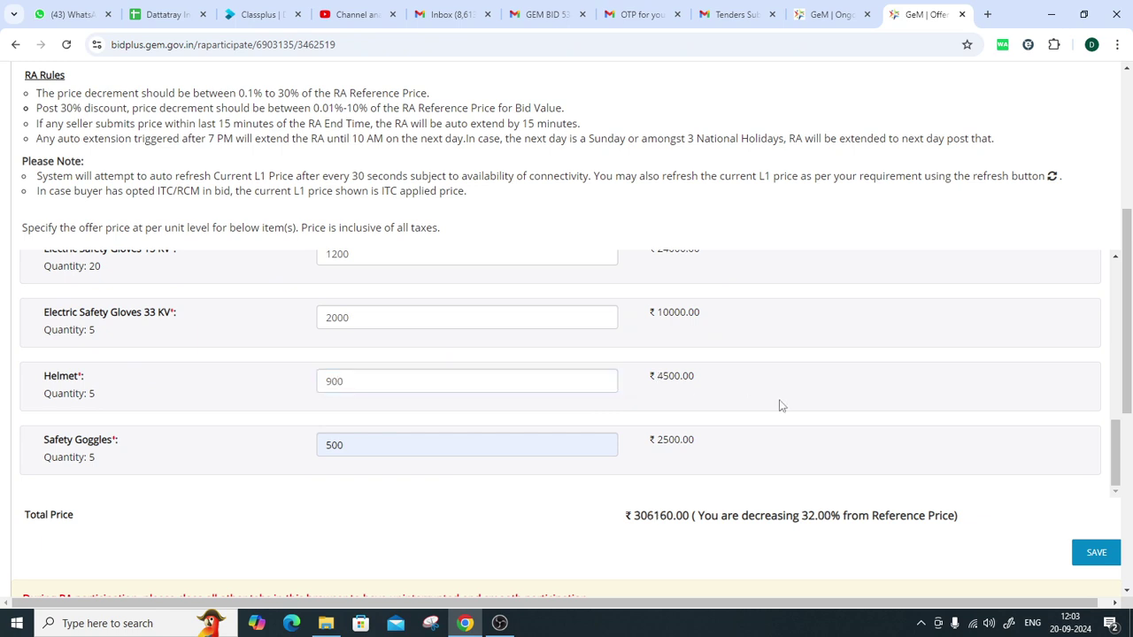
left_click_drag(386, 446, 292, 440)
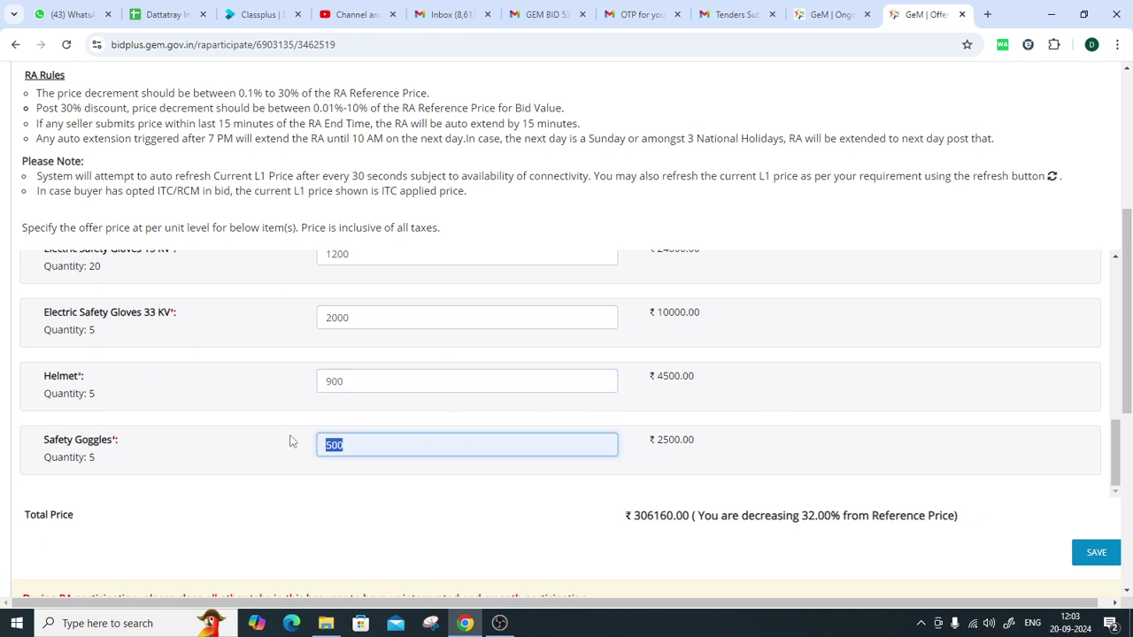
type("800")
left_click(775, 436)
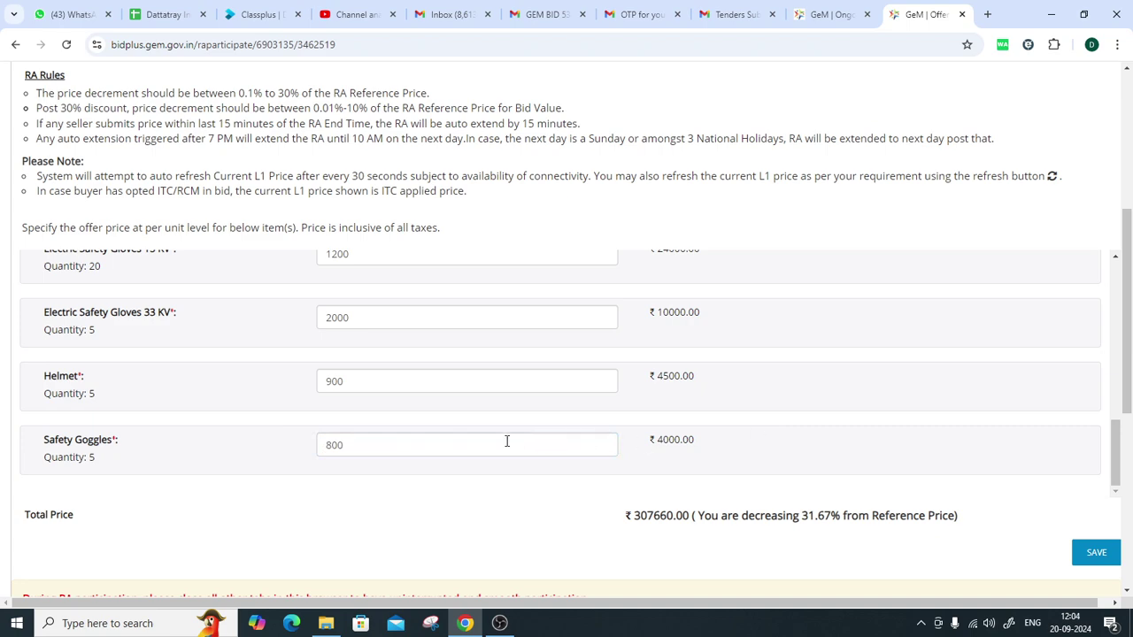
left_click_drag(413, 443, 249, 447)
type("1000")
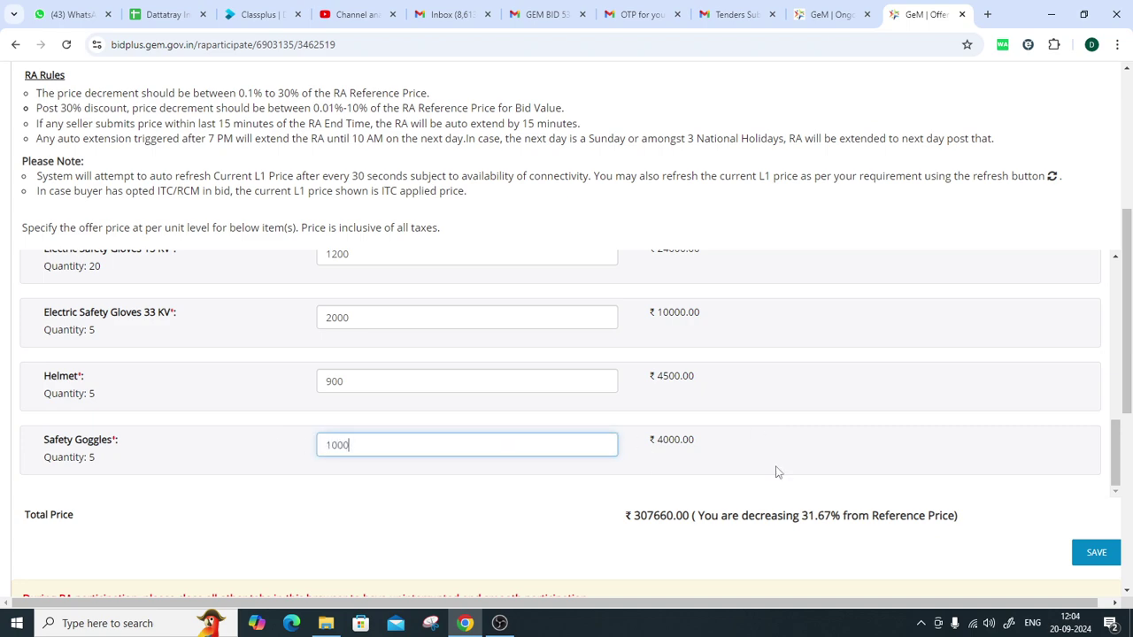
left_click(988, 449)
Raise the Rain Coat Size XXL unit price through 1500, 1600 and 1700 up to 1800, checking the total decrease each time
scroll(465, 416, "down", 2)
scroll(464, 416, "up", 3)
scroll(457, 429, "up", 5)
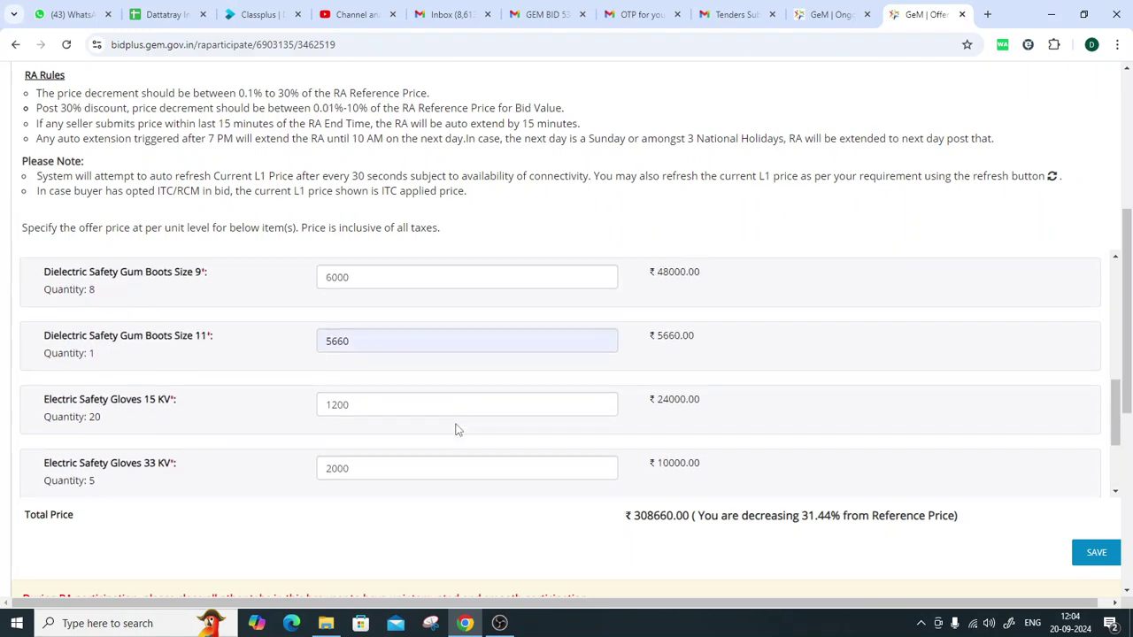
left_click_drag(382, 369, 287, 364)
type("1500")
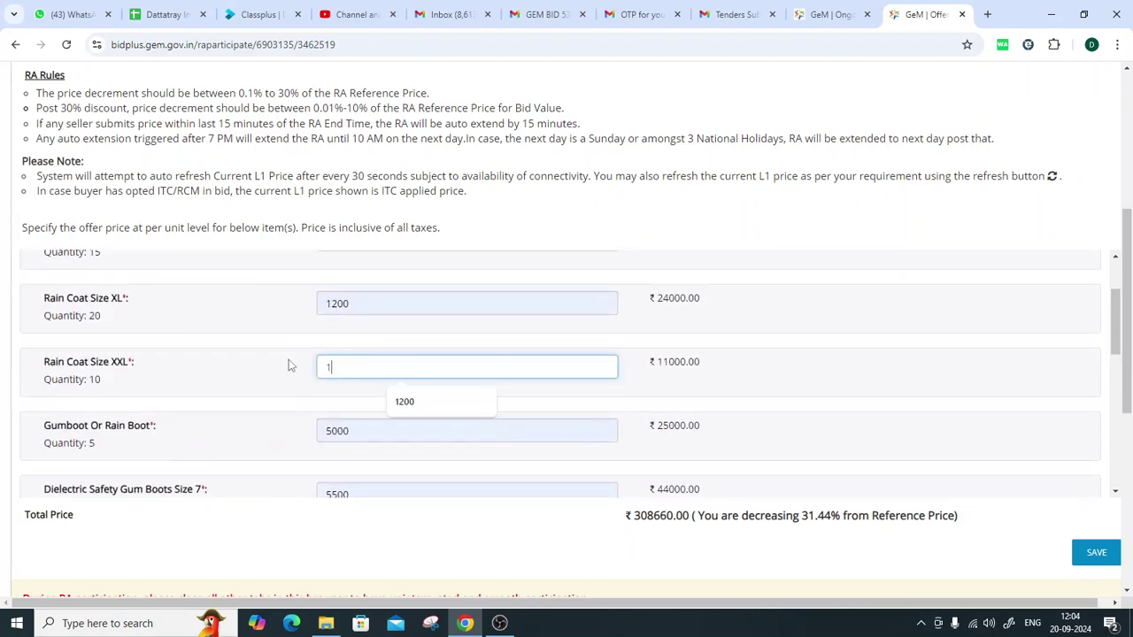
left_click(790, 376)
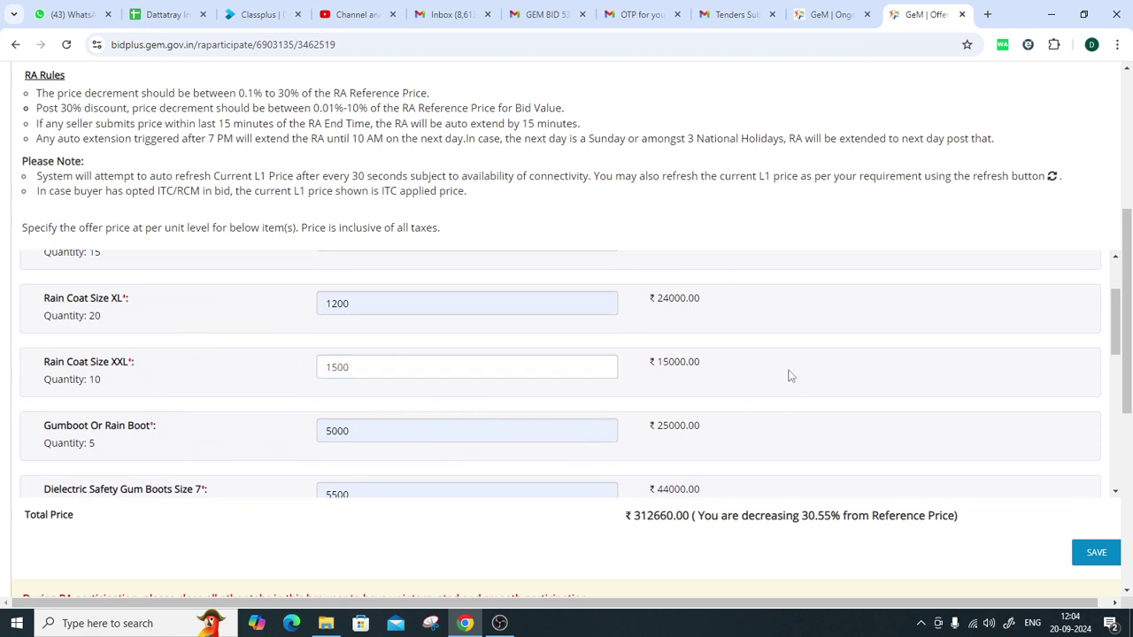
left_click_drag(378, 368, 309, 376)
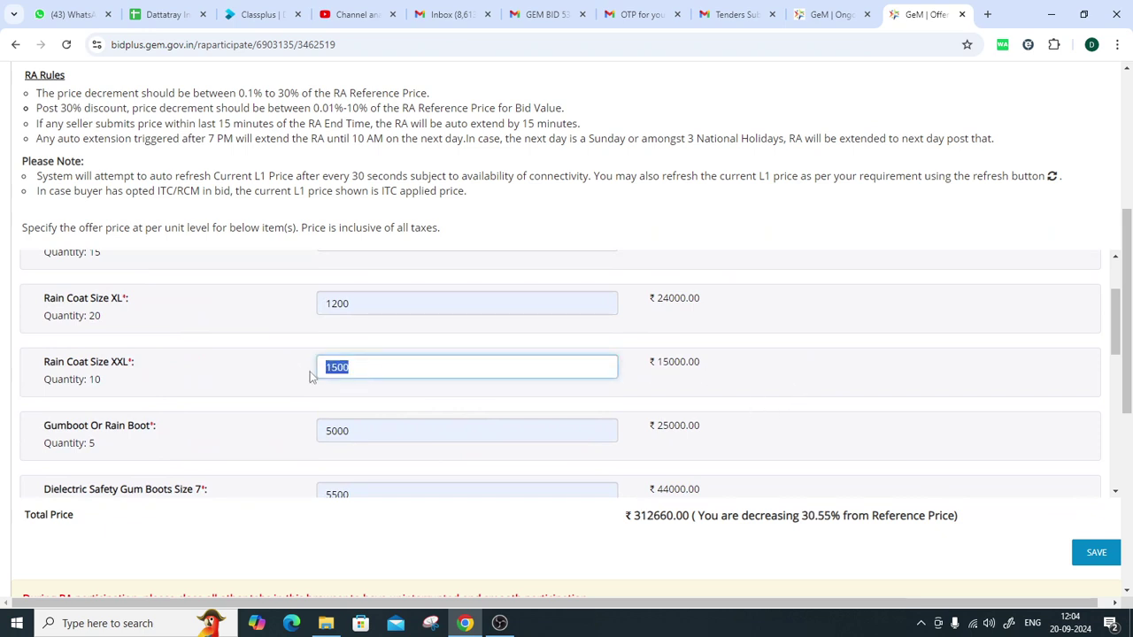
type("1600")
left_click(730, 372)
left_click(387, 369)
left_click_drag(387, 369, 230, 369)
type("1700")
left_click(808, 383)
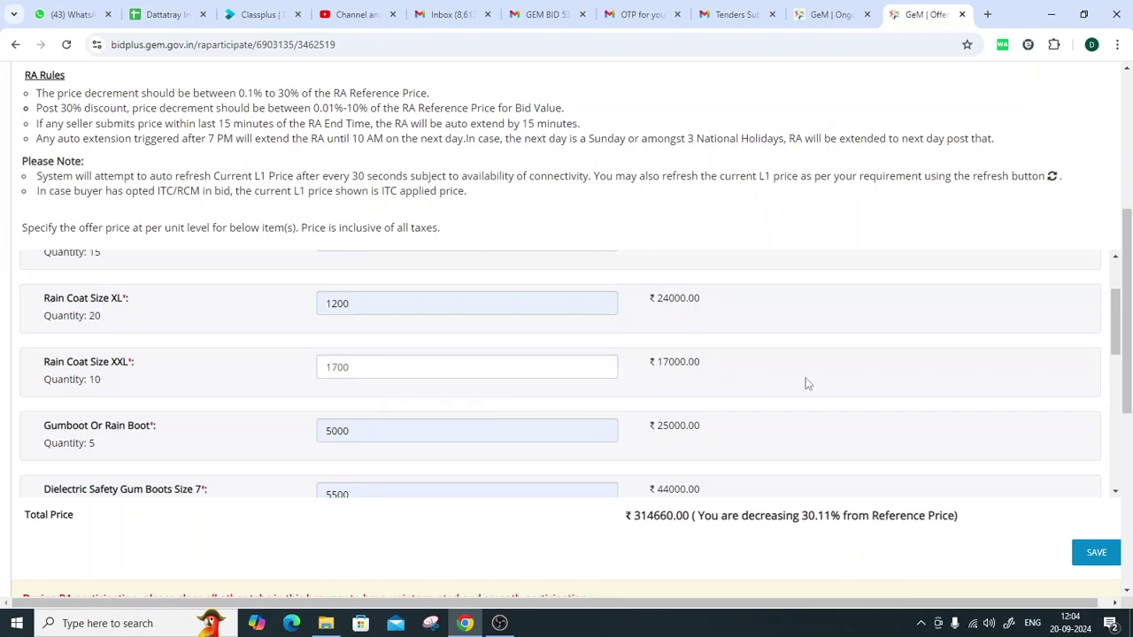
left_click_drag(373, 367, 312, 368)
type("1800")
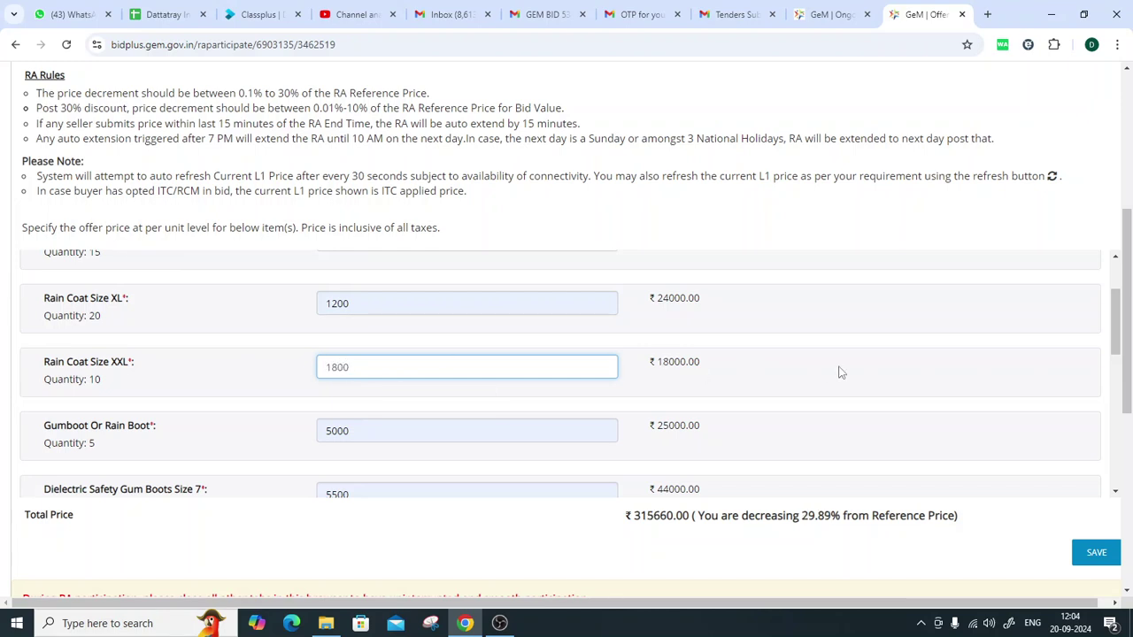
left_click(841, 411)
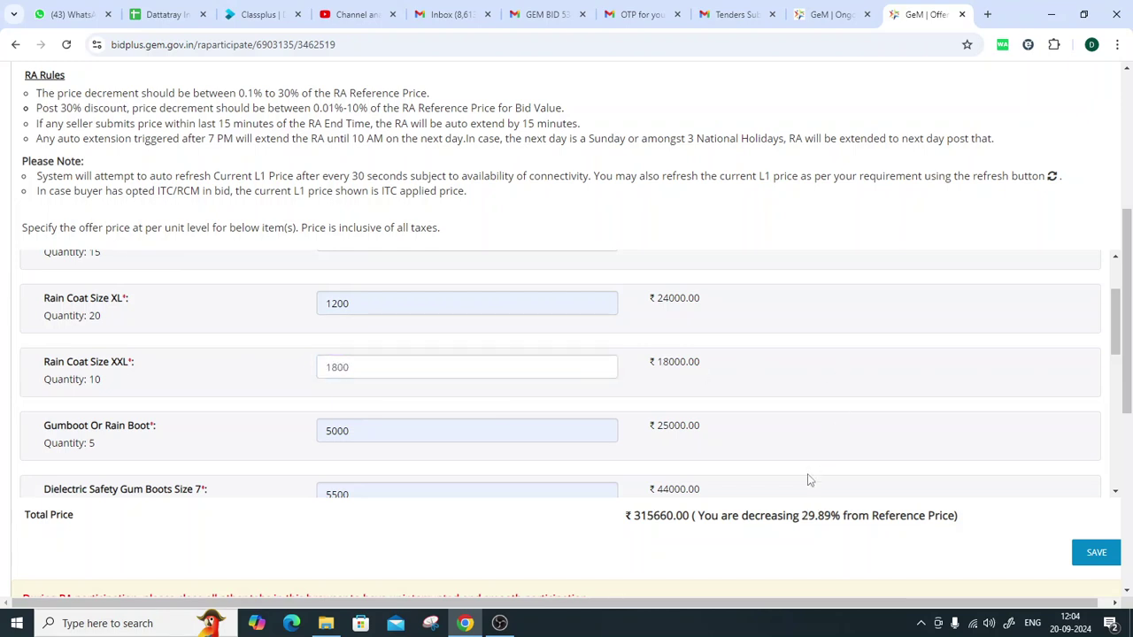
Check the total decrease from the reference price against the RA decrement rules and review all item unit prices
left_click_drag(799, 515, 832, 521)
scroll(823, 437, "up", 1)
scroll(823, 437, "up", 5)
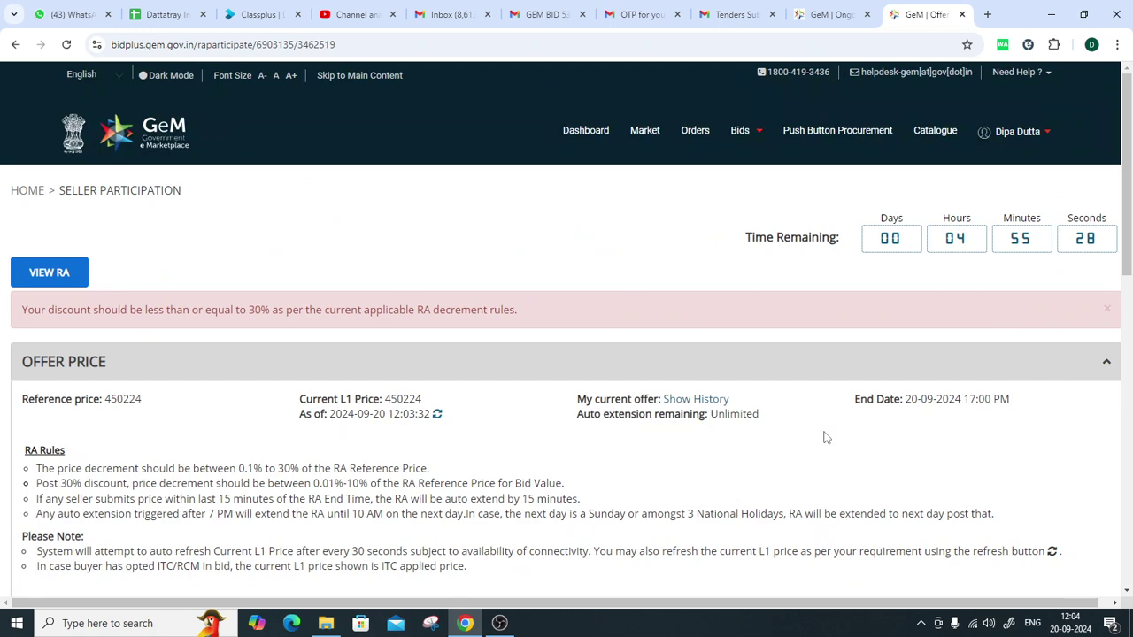
scroll(824, 437, "down", 5)
scroll(797, 371, "down", 5)
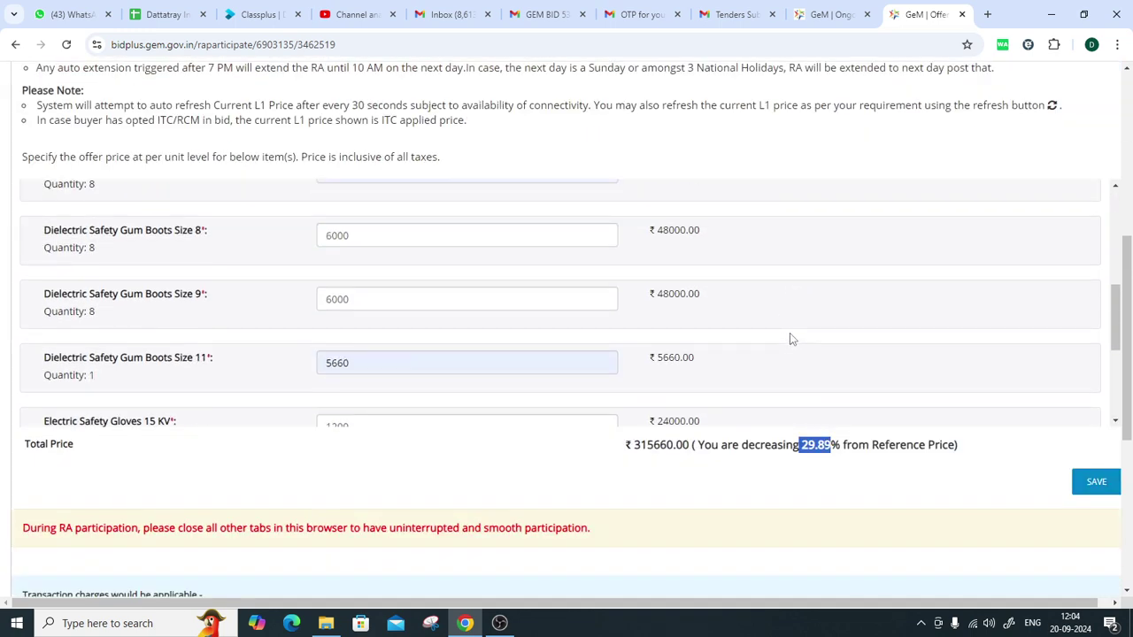
left_click(793, 335)
scroll(794, 331, "down", 3)
scroll(794, 331, "down", 3)
scroll(794, 331, "up", 3)
scroll(794, 331, "up", 6)
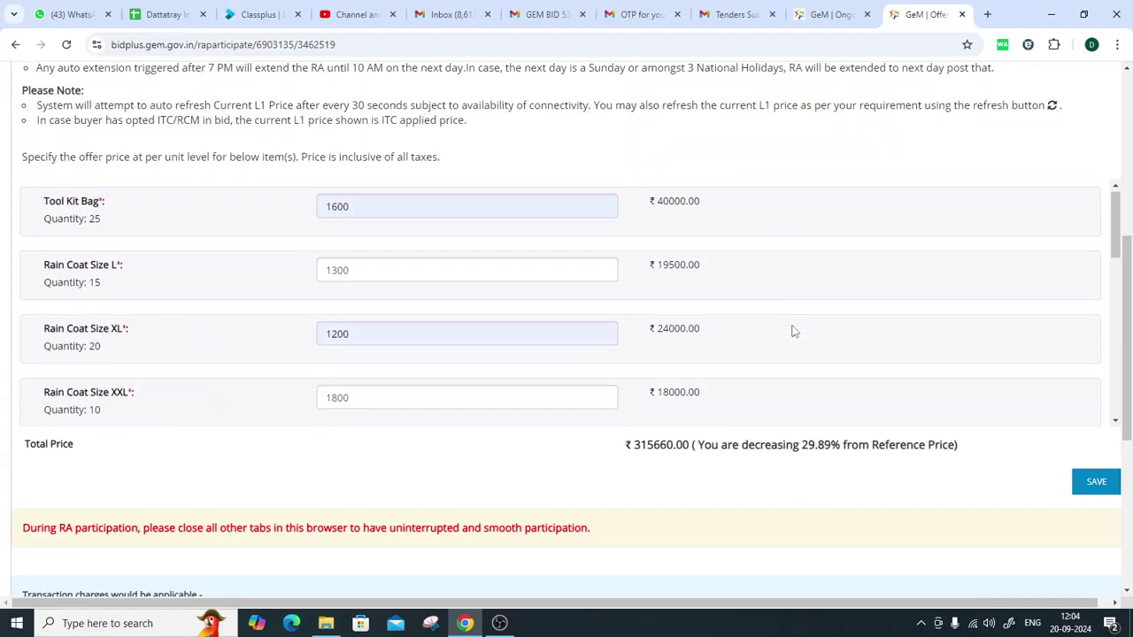
scroll(791, 328, "down", 5)
Try to save and submit the Schedule 2 offer prices, and accept the suggested page refresh
left_click(1093, 483)
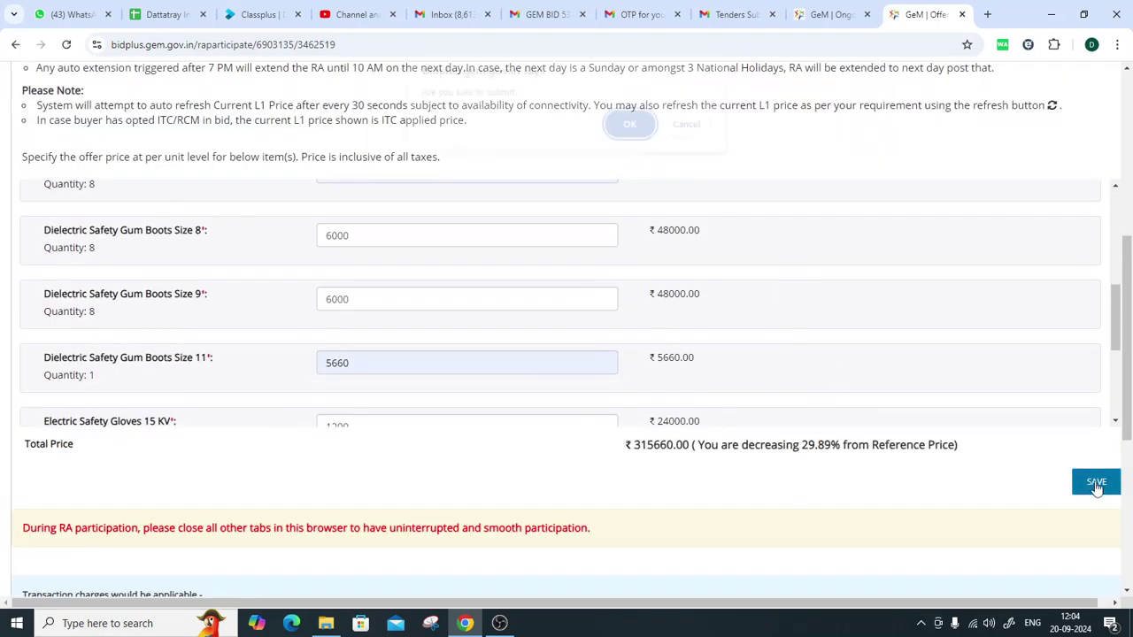
left_click(625, 143)
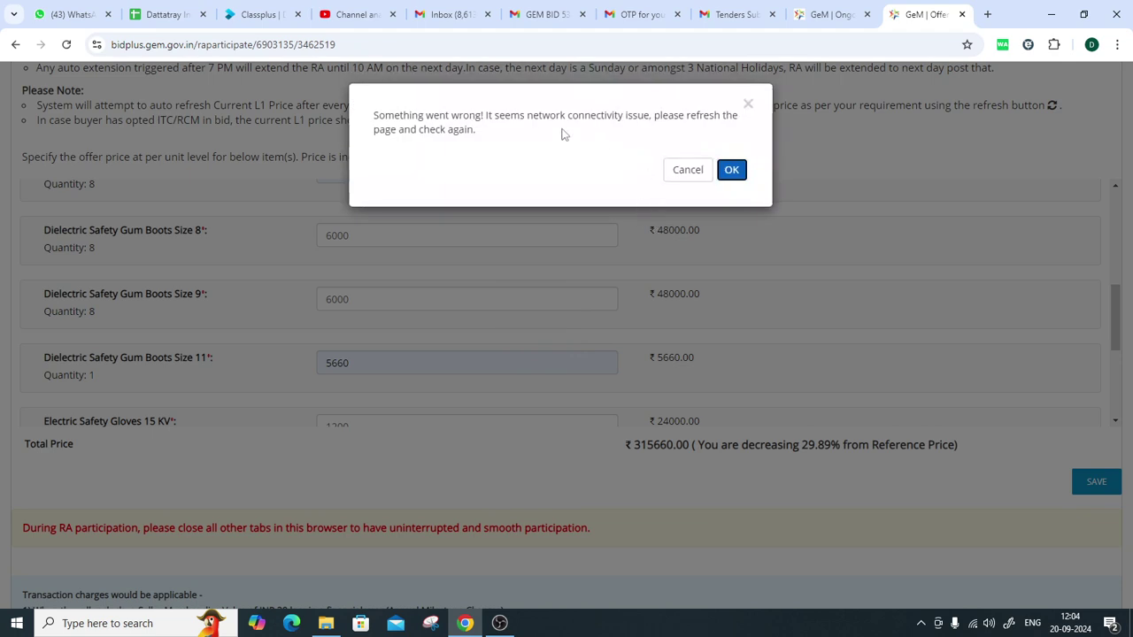
left_click_drag(528, 115, 656, 122)
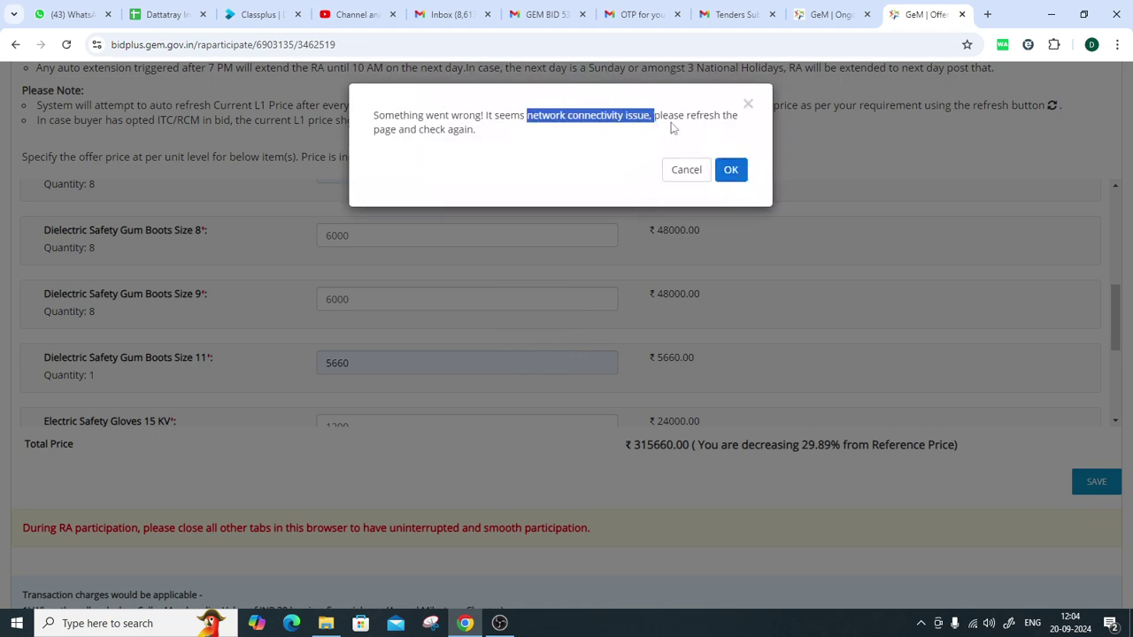
left_click(735, 172)
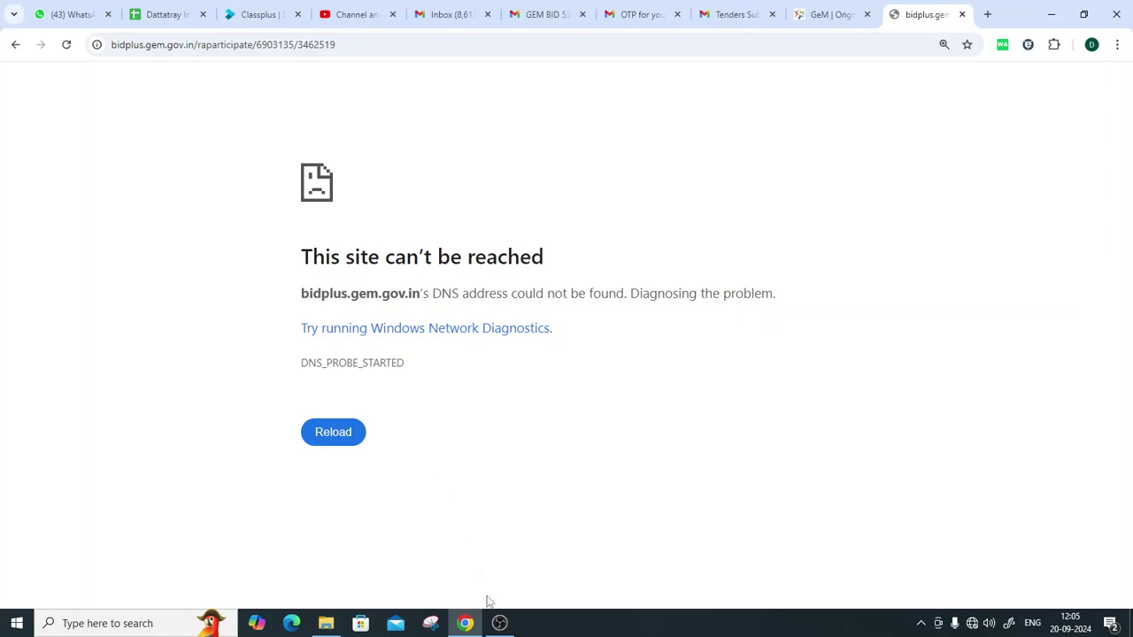
left_click(499, 623)
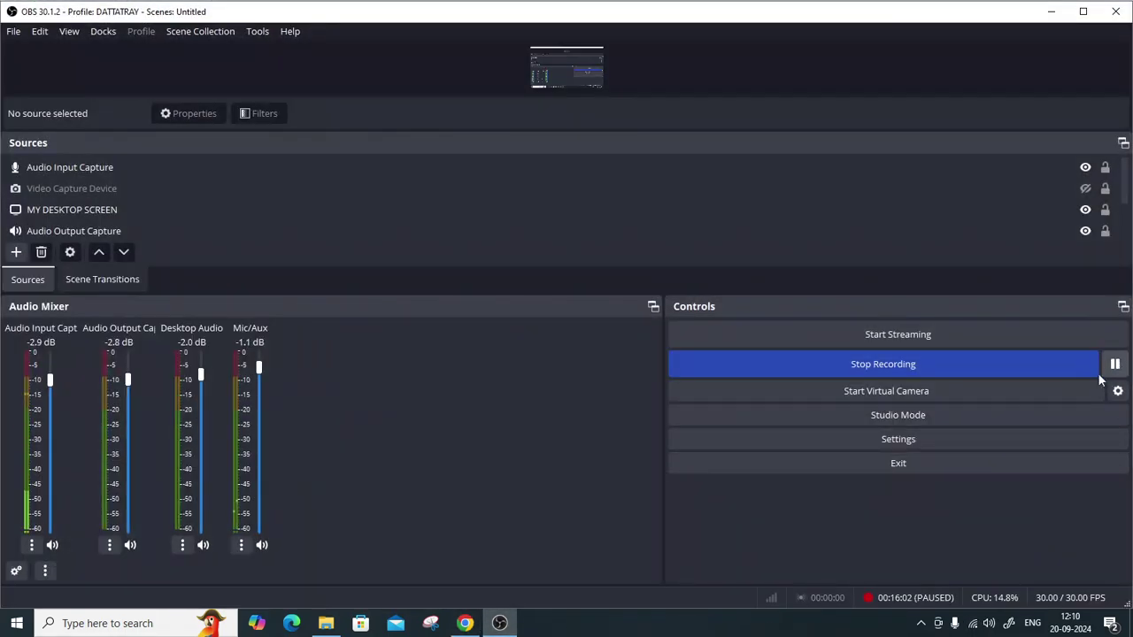
left_click(1106, 371)
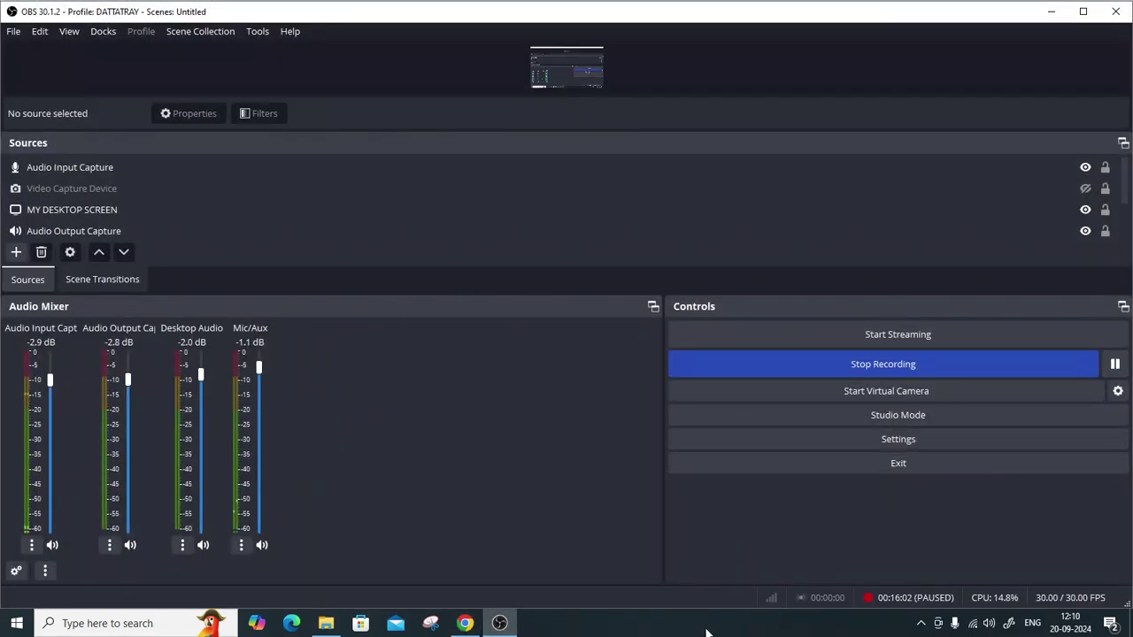
left_click(513, 624)
Save the Schedule 2 offer prices, confirm the submission and dismiss the acknowledgement
scroll(830, 413, "down", 6)
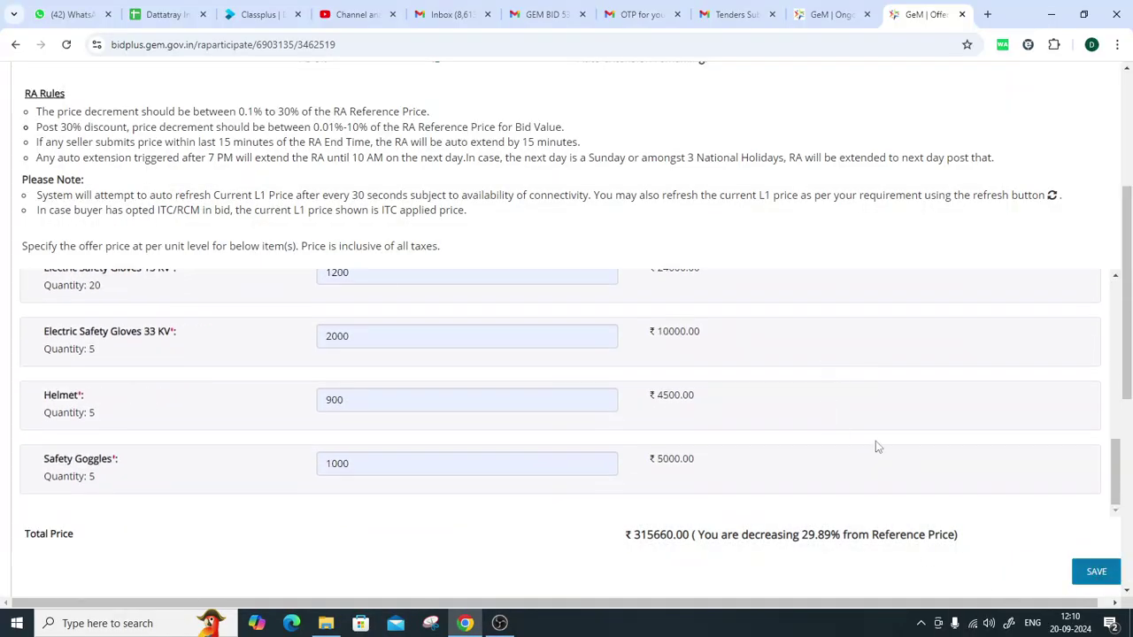
scroll(890, 455, "down", 2)
left_click(1088, 370)
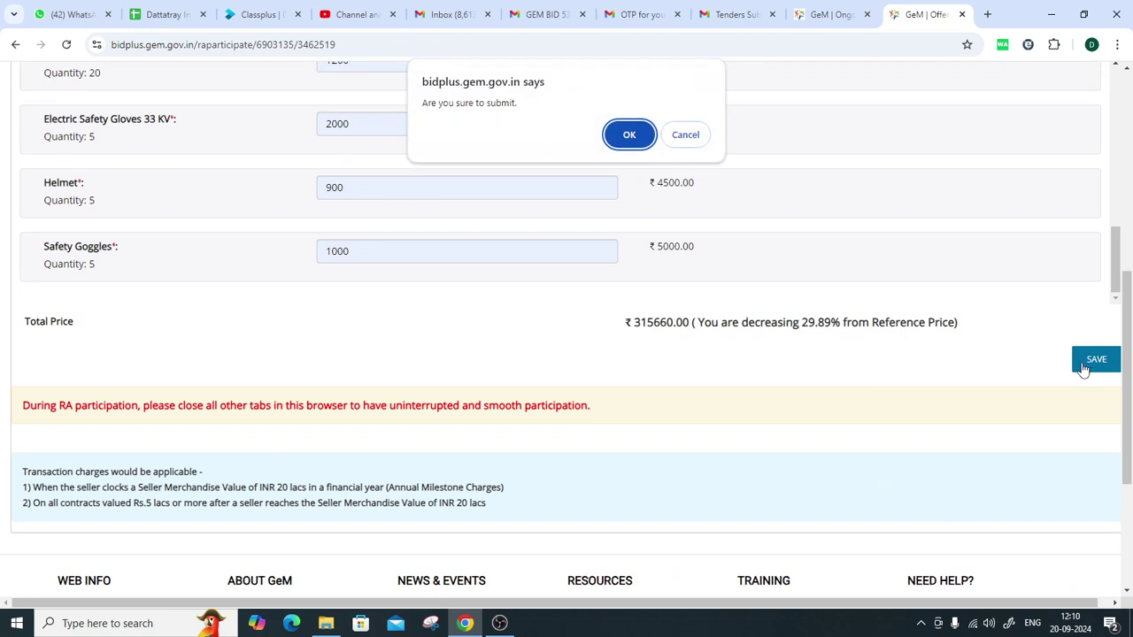
left_click(629, 135)
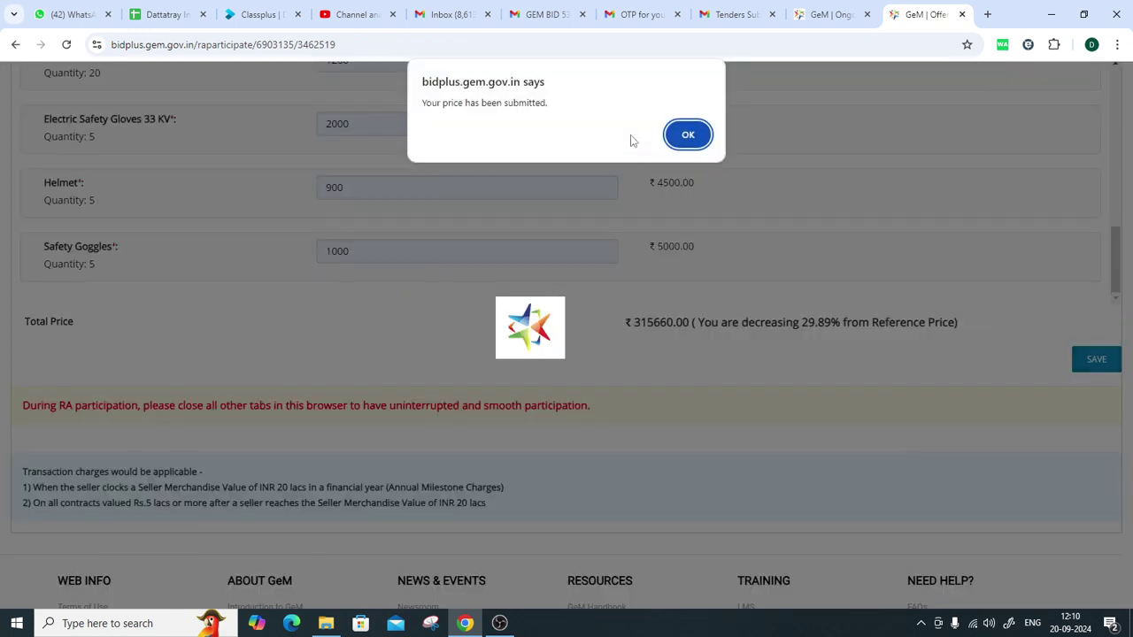
left_click_drag(476, 105, 566, 107)
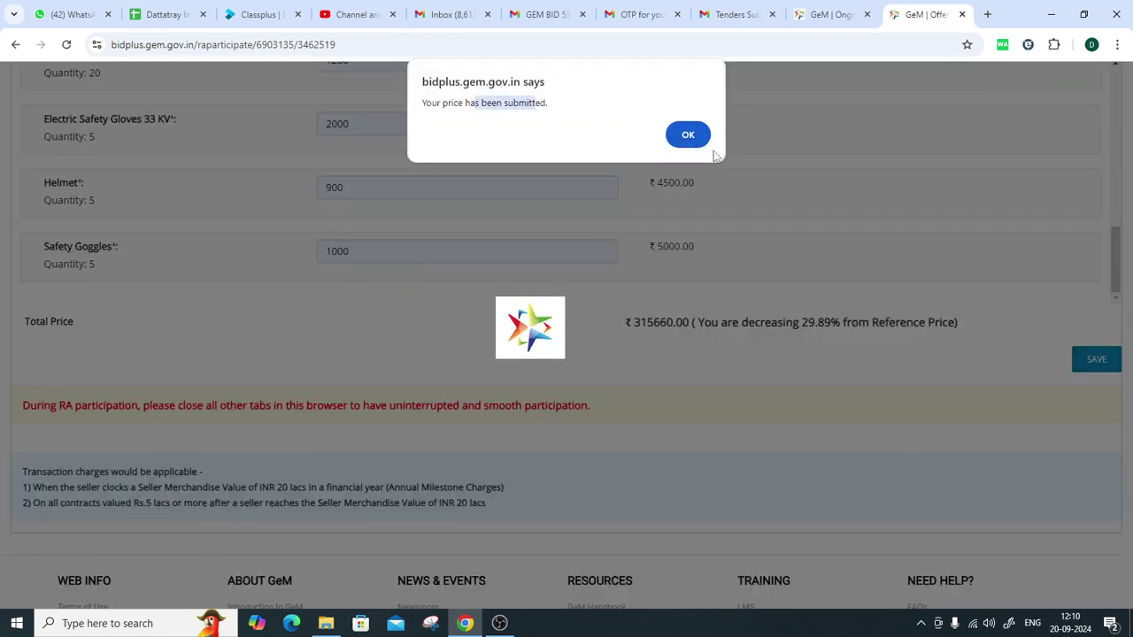
left_click(675, 135)
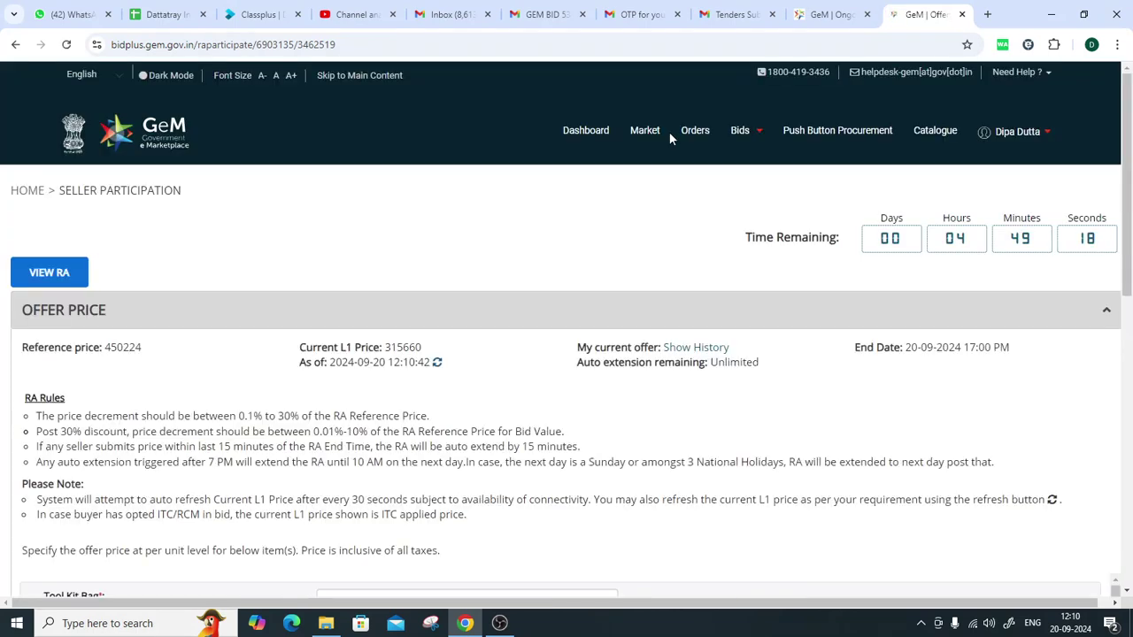
Check the current L1 price and the previous offers listed under the item unit prices
left_click_drag(388, 347, 422, 350)
left_click(463, 345)
scroll(485, 411, "down", 3)
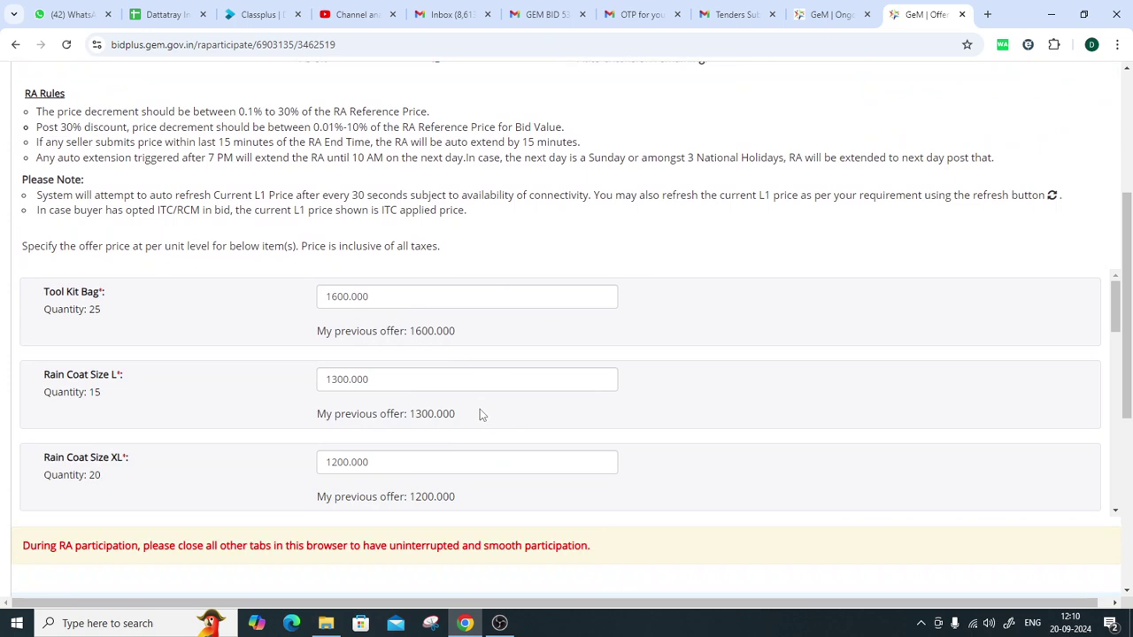
scroll(480, 414, "down", 10)
scroll(480, 414, "up", 8)
scroll(543, 427, "up", 2)
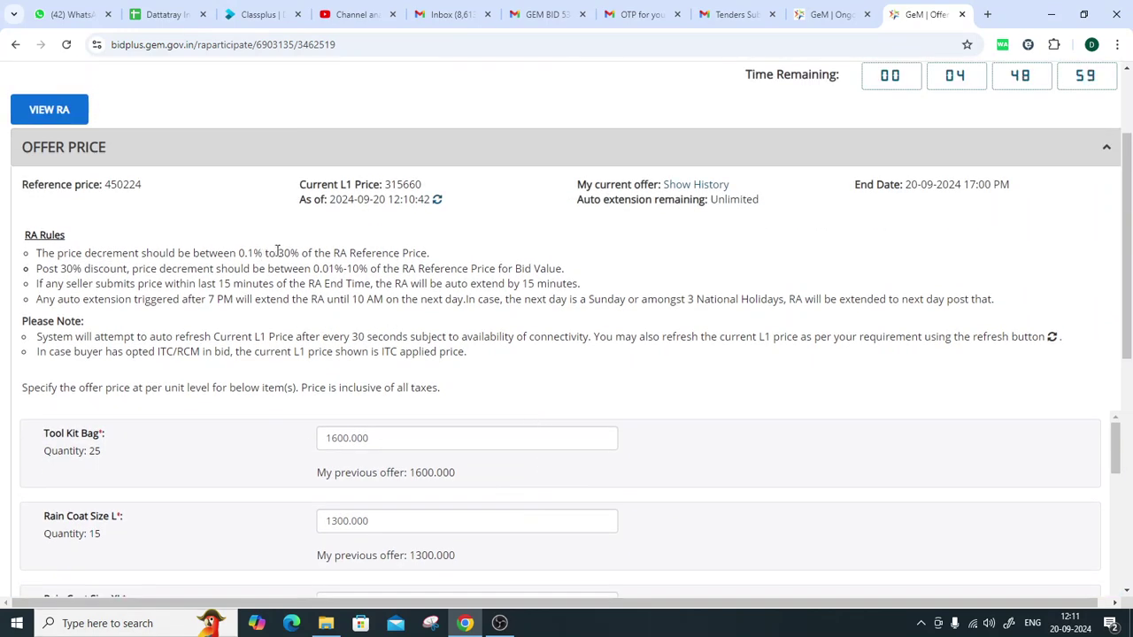
Read the 30% and post-30% price decrement rules, and review the previous offers down to Safety Goggles
left_click_drag(278, 253, 373, 257)
left_click_drag(37, 268, 480, 270)
left_click(457, 277)
scroll(362, 445, "down", 1)
scroll(362, 445, "down", 10)
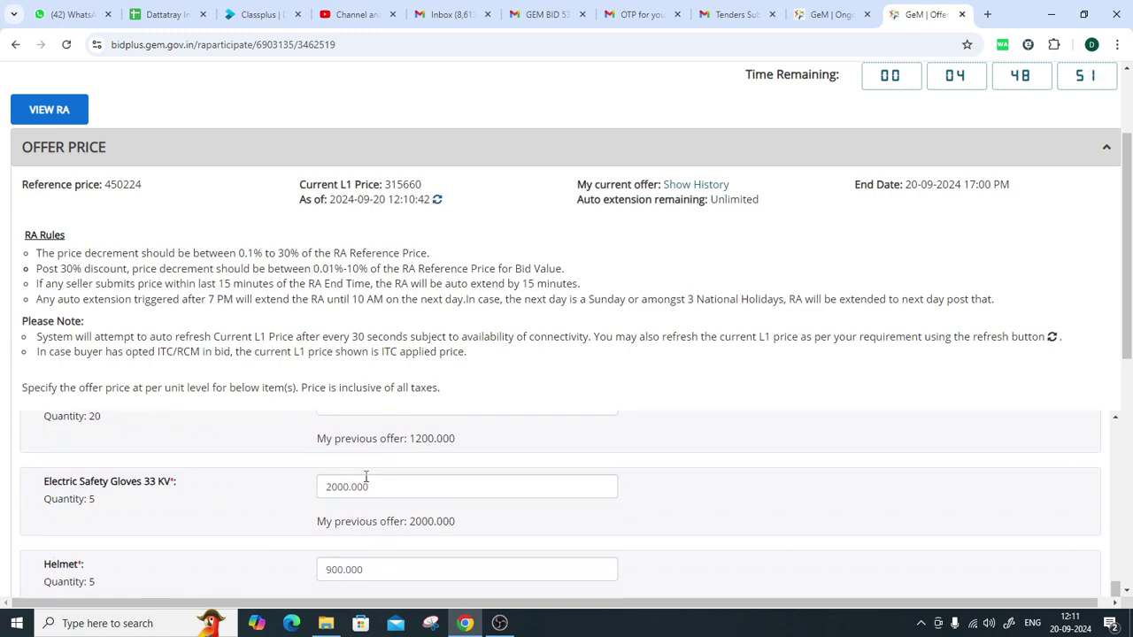
scroll(365, 478, "down", 1)
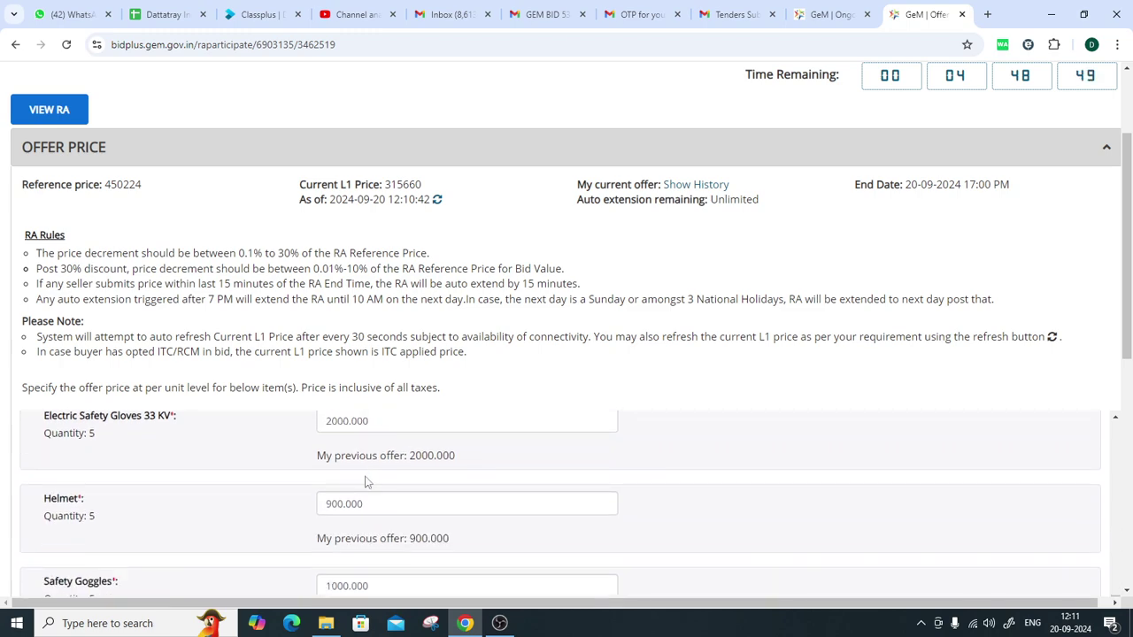
scroll(367, 483, "down", 4)
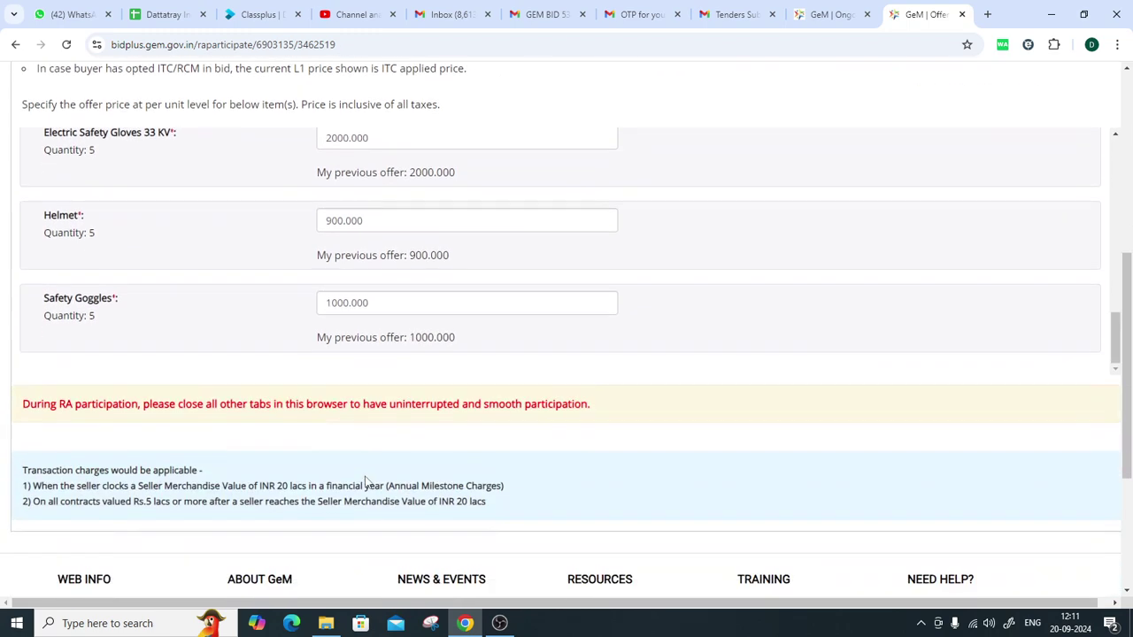
scroll(367, 482, "up", 6)
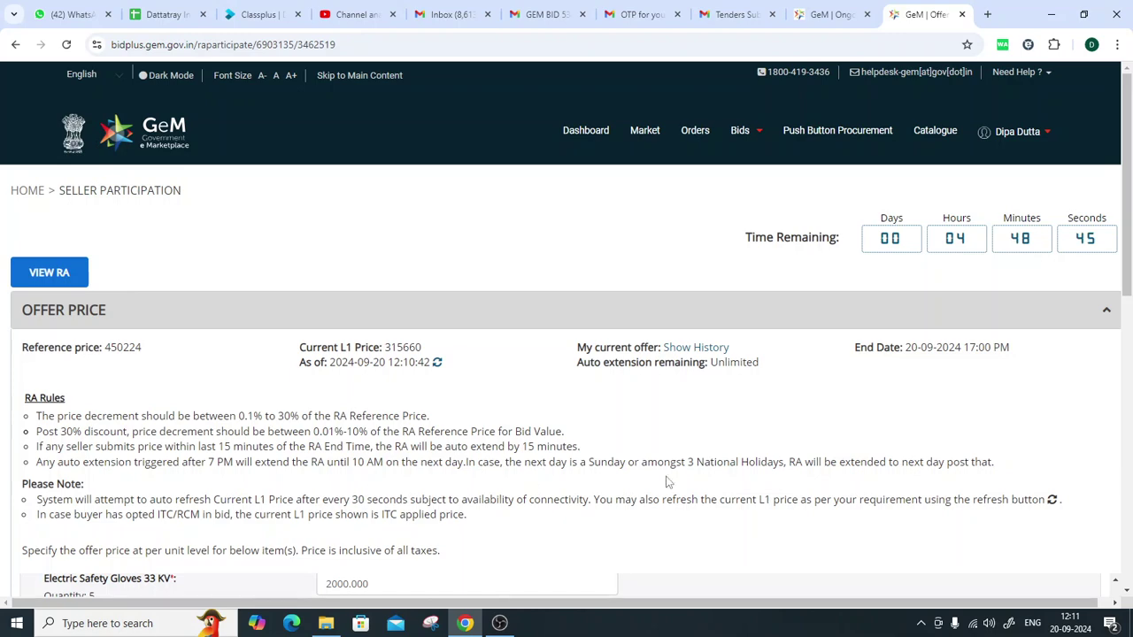
Open the history of the current offer, review the submitted unit prices for all items, and close it
left_click(707, 347)
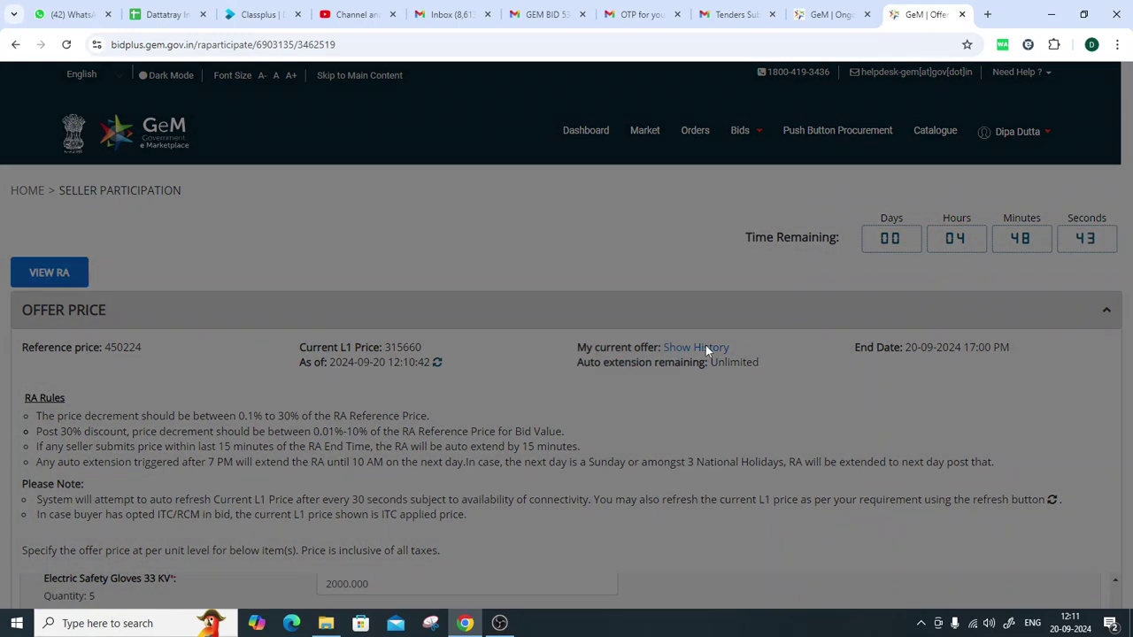
scroll(626, 352, "down", 4)
scroll(626, 352, "down", 5)
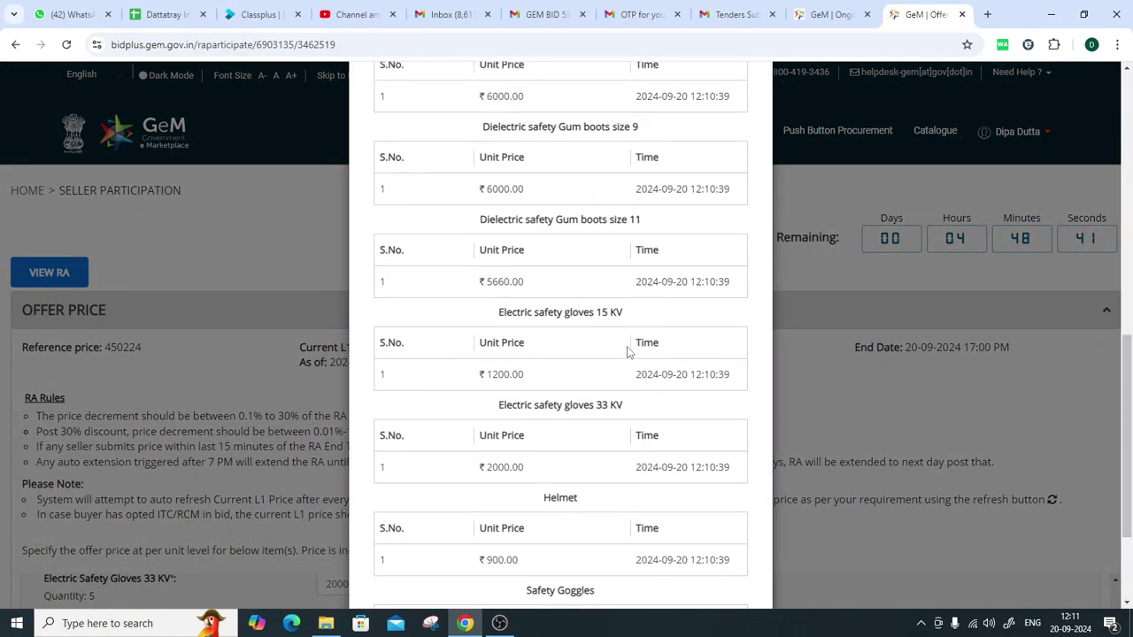
scroll(626, 352, "up", 9)
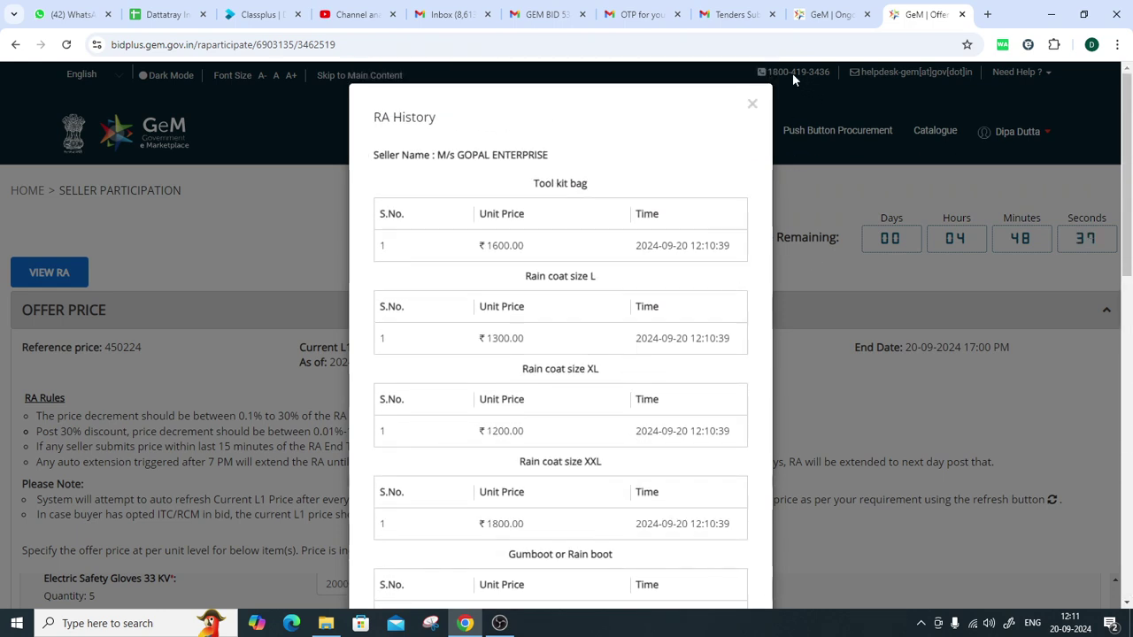
left_click(752, 103)
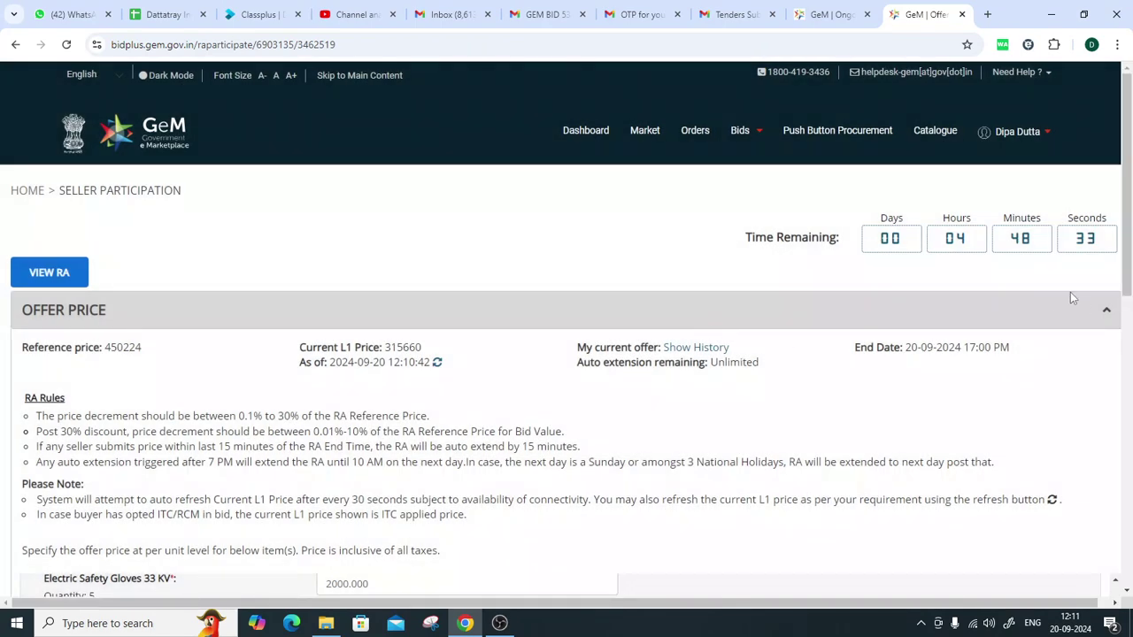
Examine the time remaining, the RA decrement limits and the 15-minute auto-extension rule
left_click_drag(932, 240, 969, 238)
left_click(905, 430)
double_click(242, 417)
left_click_drag(343, 432, 368, 433)
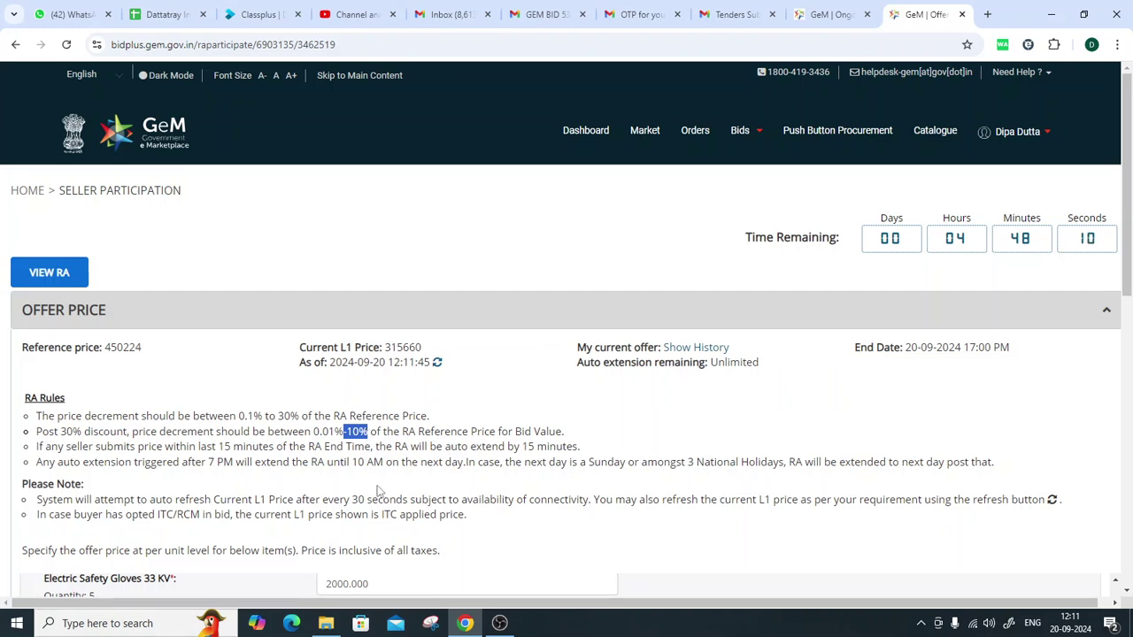
left_click_drag(217, 450, 434, 464)
left_click(519, 461)
left_click_drag(444, 448, 588, 462)
left_click(600, 453)
left_click_drag(943, 239, 1033, 237)
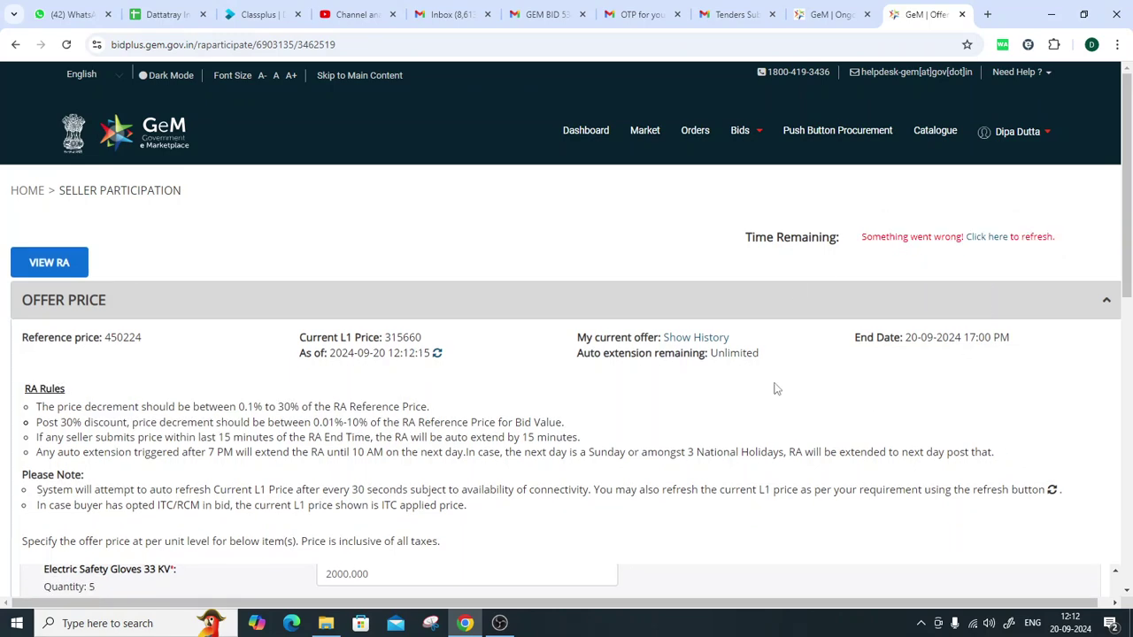
Refresh the time remaining countdown on the offer page
scroll(791, 419, "down", 4)
scroll(791, 417, "up", 12)
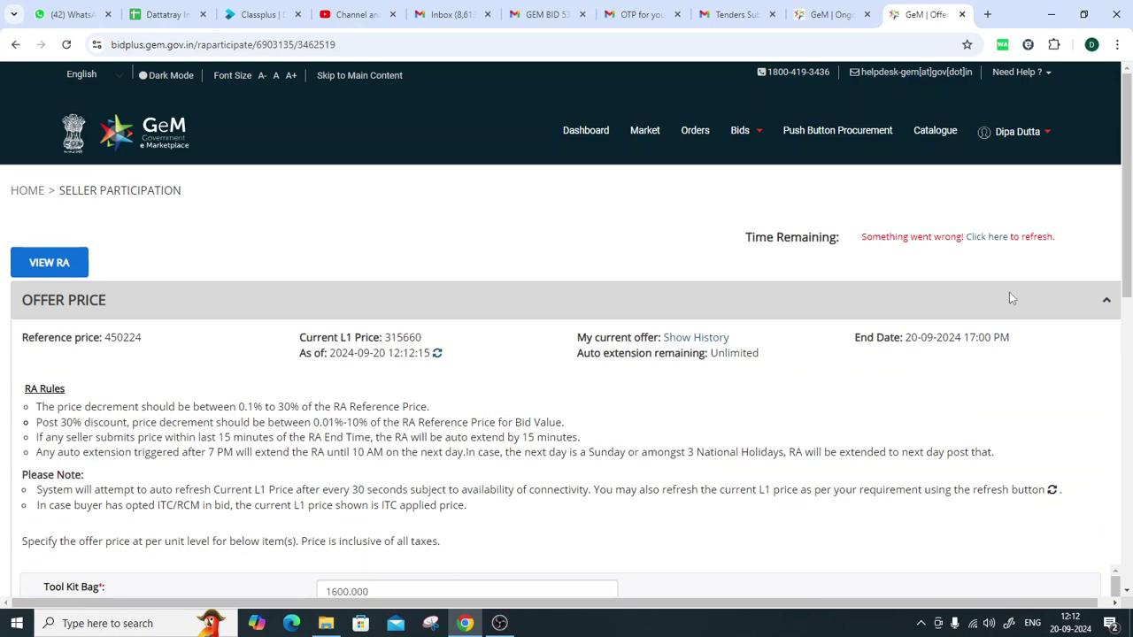
left_click(983, 240)
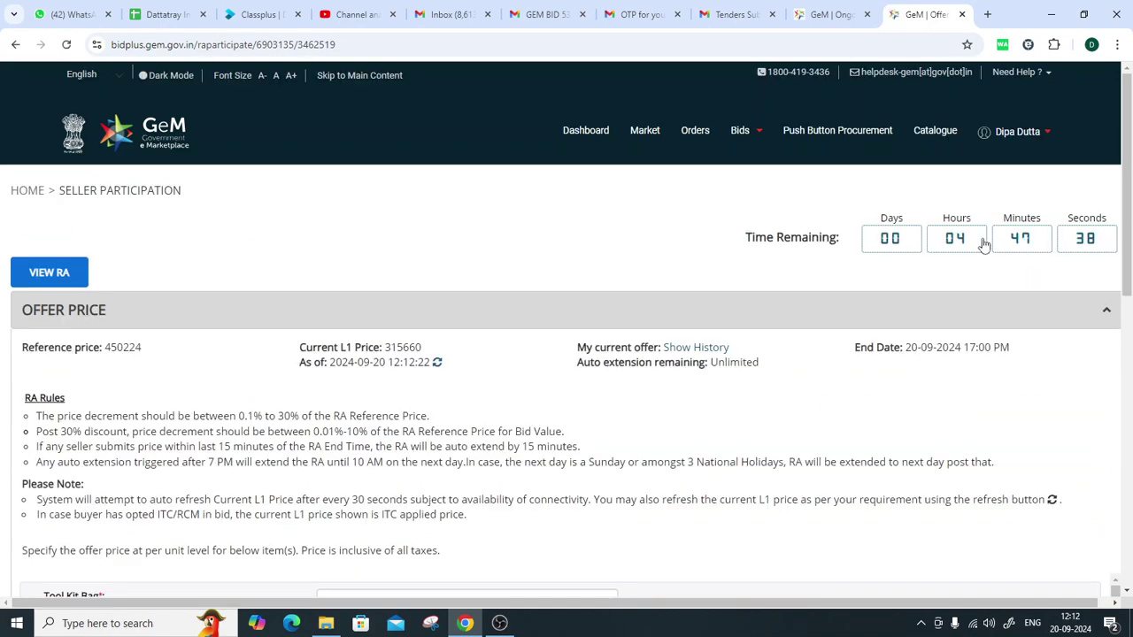
Check the remaining auto extensions and the post-30% decrement limit in the RA rules
scroll(905, 320, "down", 3)
scroll(904, 320, "up", 4)
left_click_drag(709, 363, 784, 373)
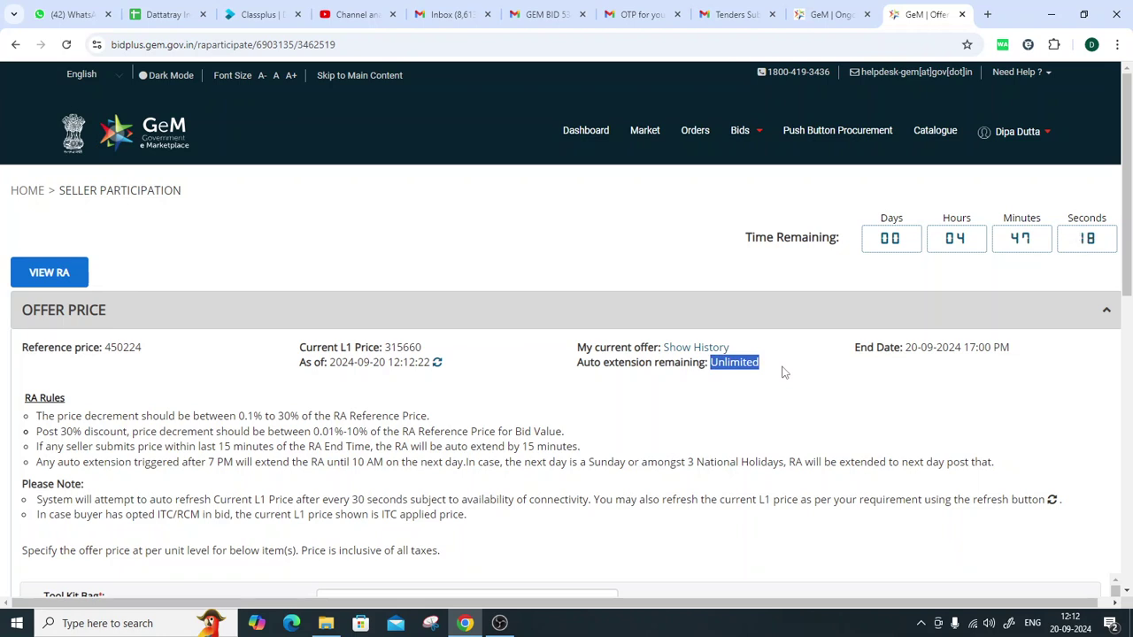
double_click(357, 432)
left_click(416, 444)
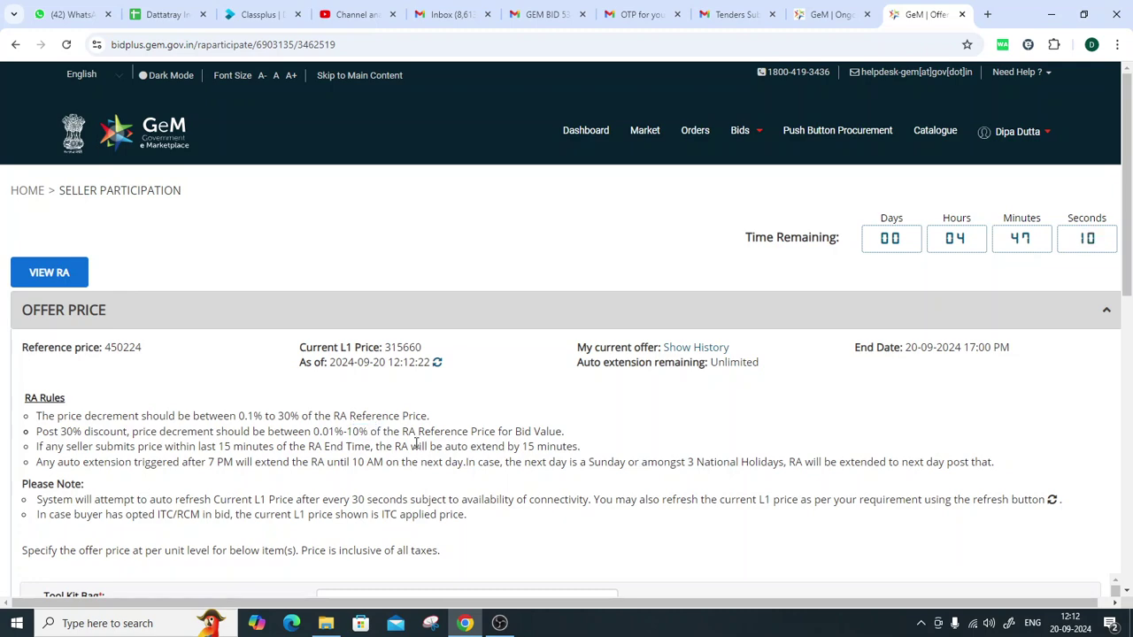
Review the RA rules, the current L1 price and the item unit prices with their previous offers again
scroll(416, 443, "down", 4)
scroll(416, 444, "up", 4)
scroll(469, 447, "down", 3)
scroll(469, 383, "down", 5)
scroll(469, 383, "up", 5)
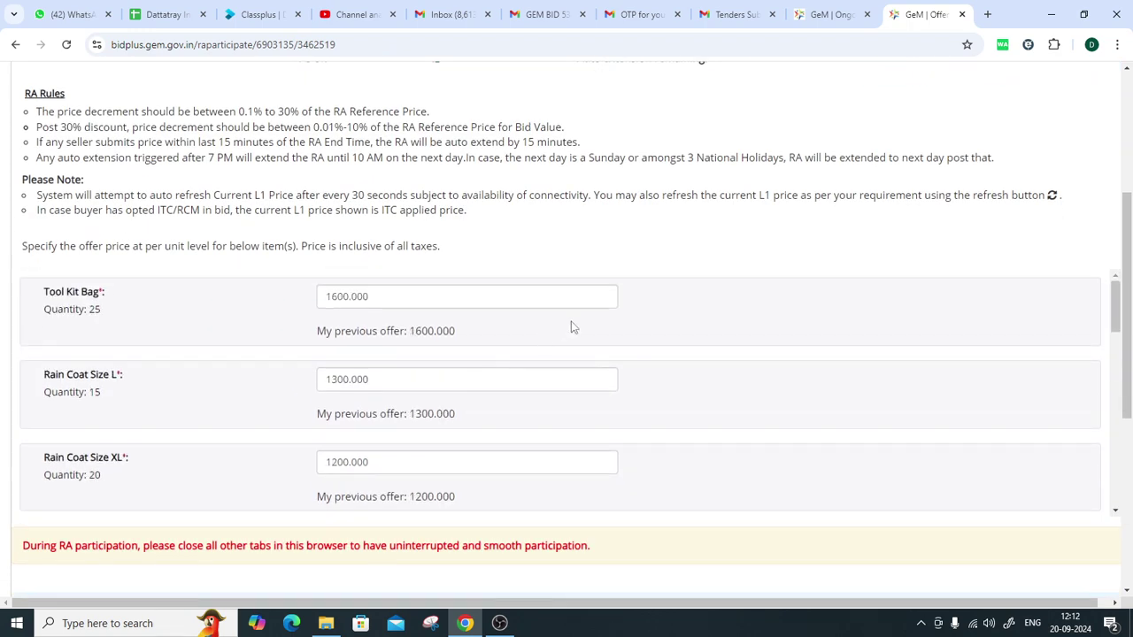
scroll(561, 329, "up", 3)
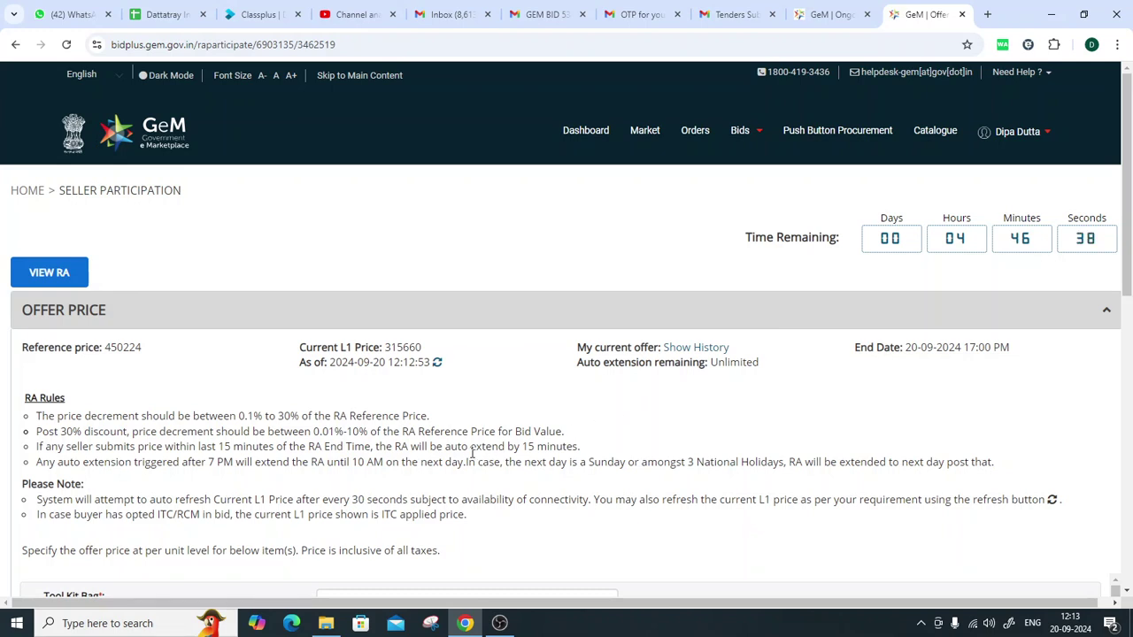
scroll(456, 438, "down", 2)
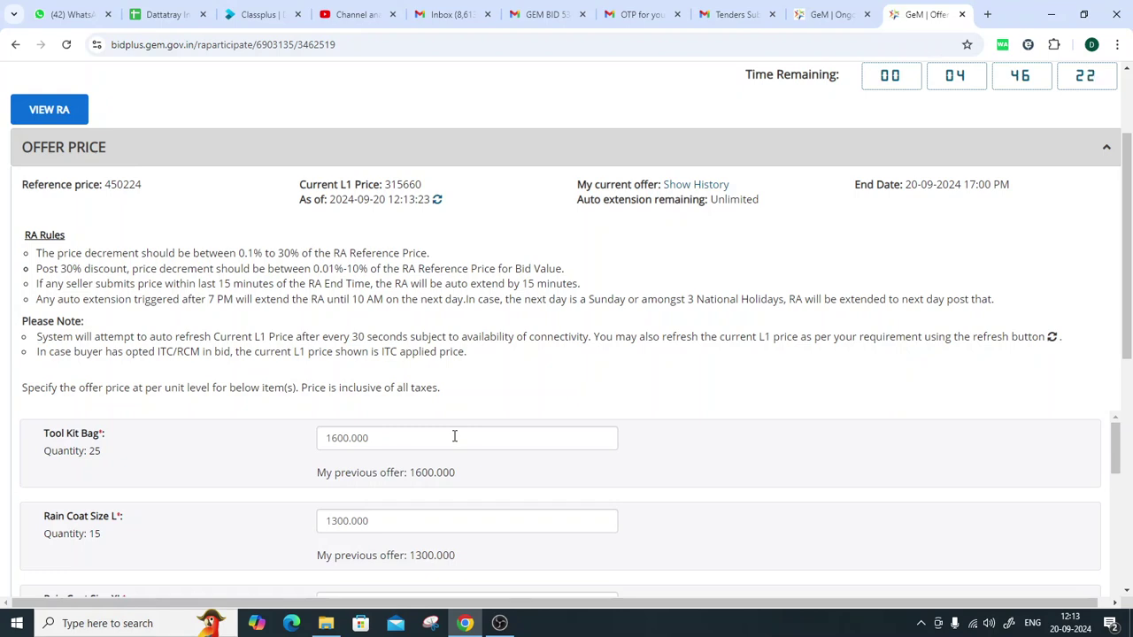
scroll(419, 351, "down", 2)
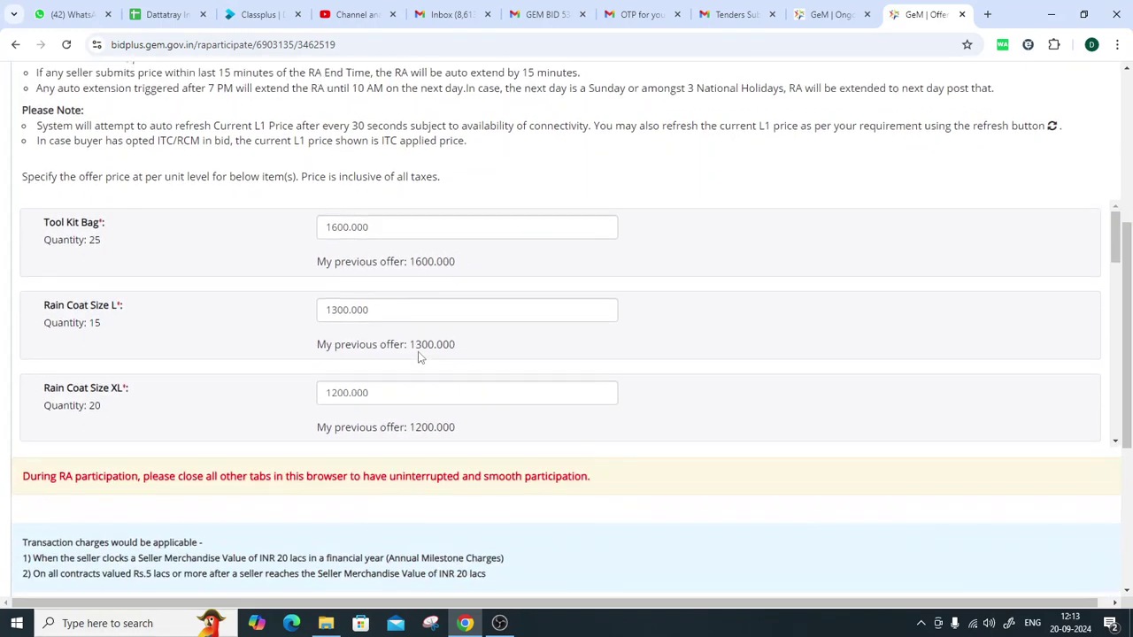
left_click(501, 625)
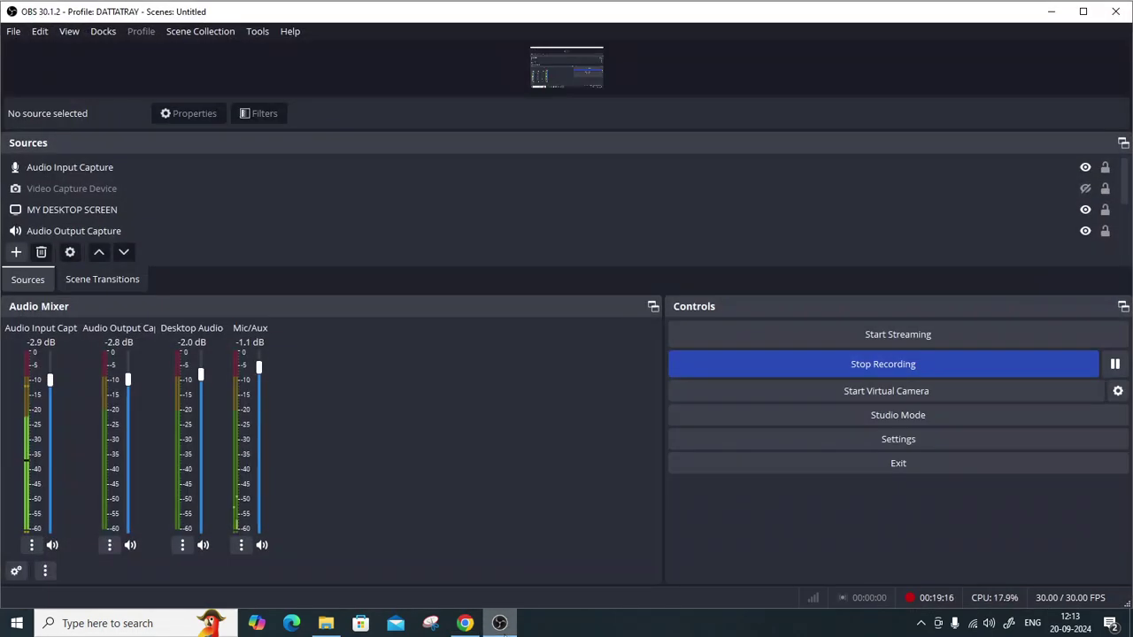